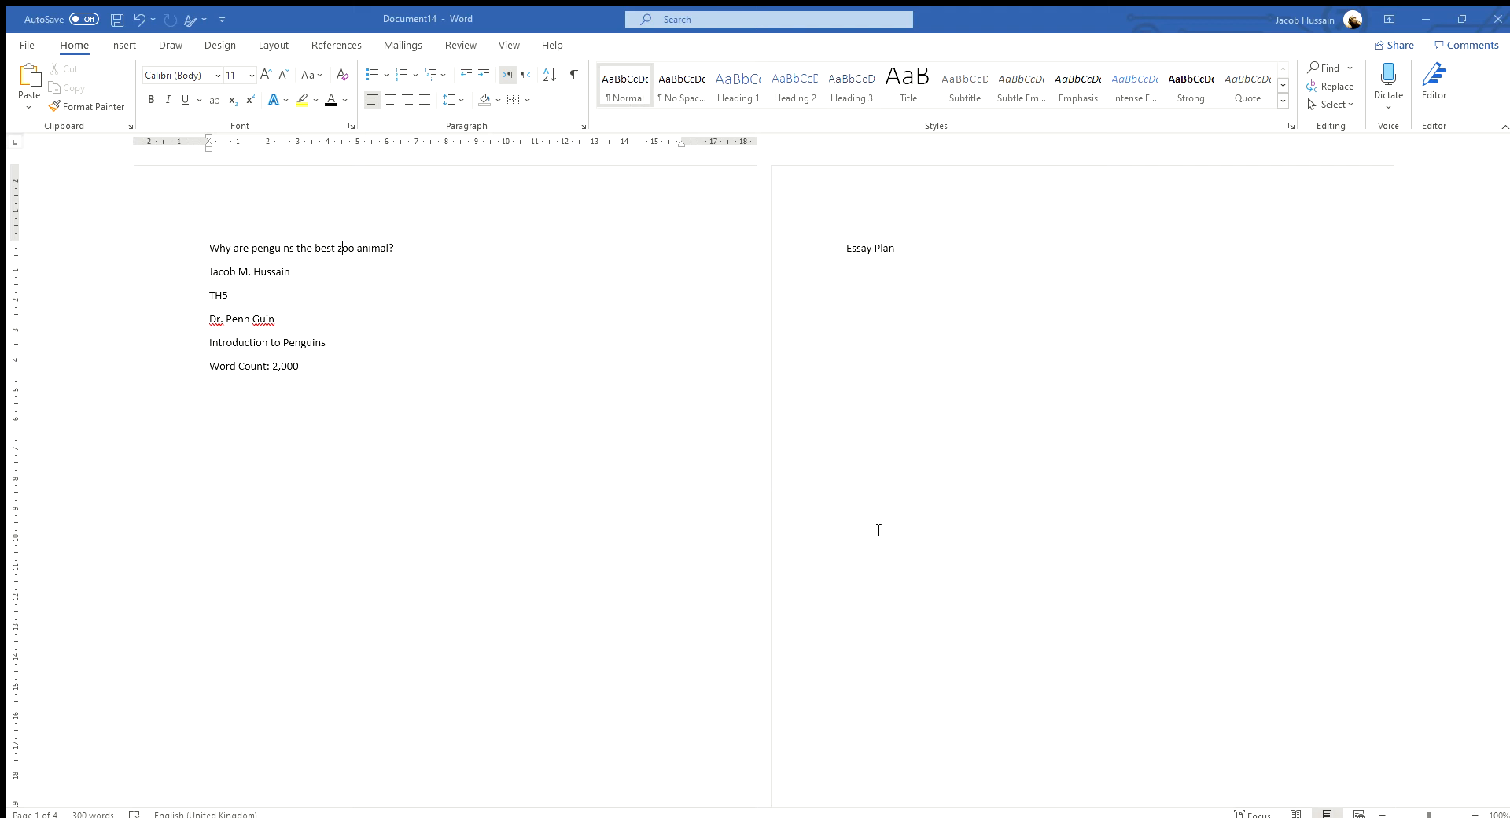
# Step: Apply the Essay 1 style to all the main text of the document
pyautogui.hotkey('ctrl', 'alt', '1')
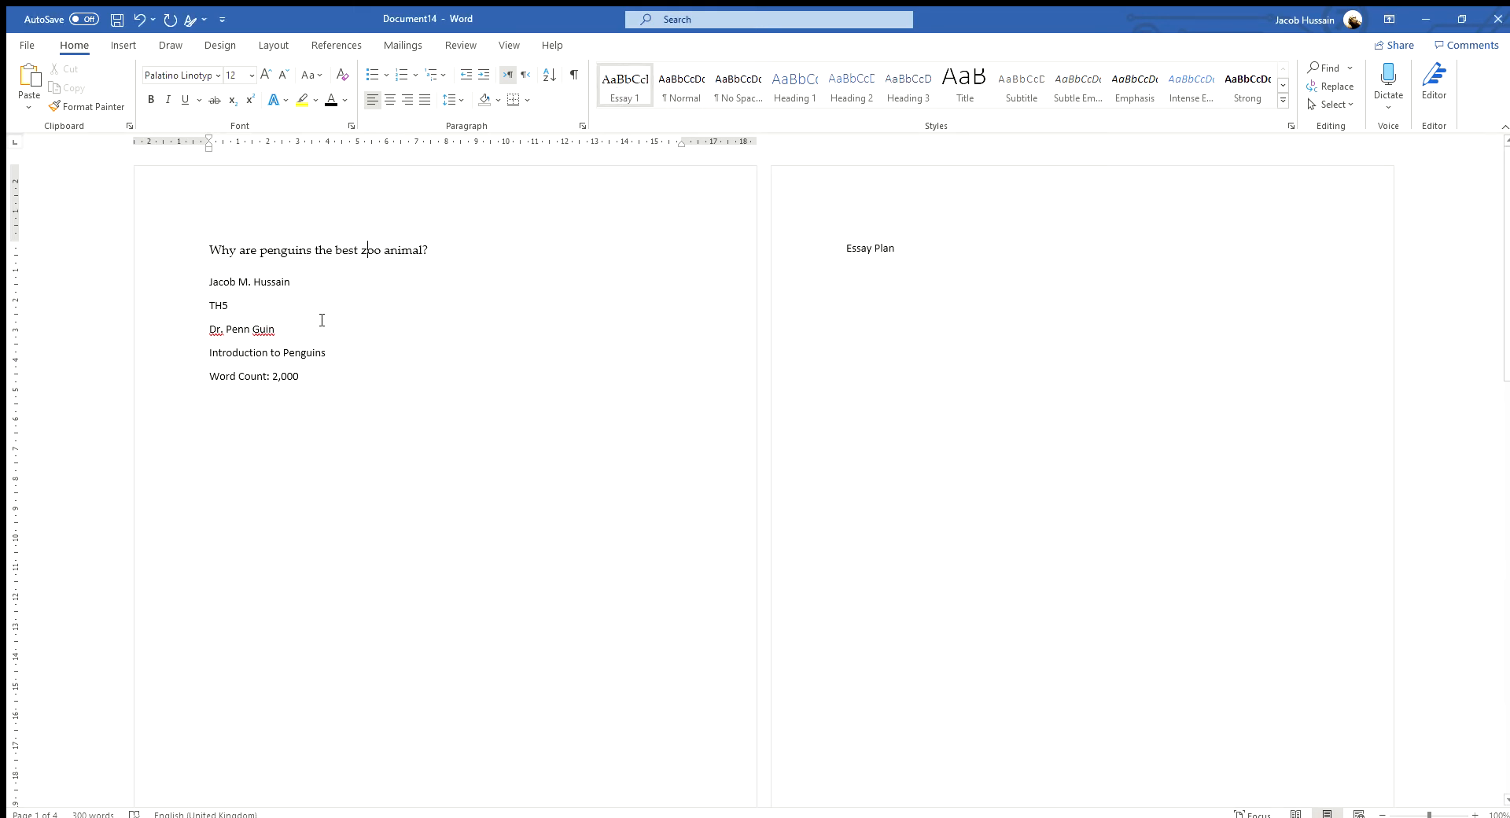
pyautogui.hotkey('ctrl', 'a')
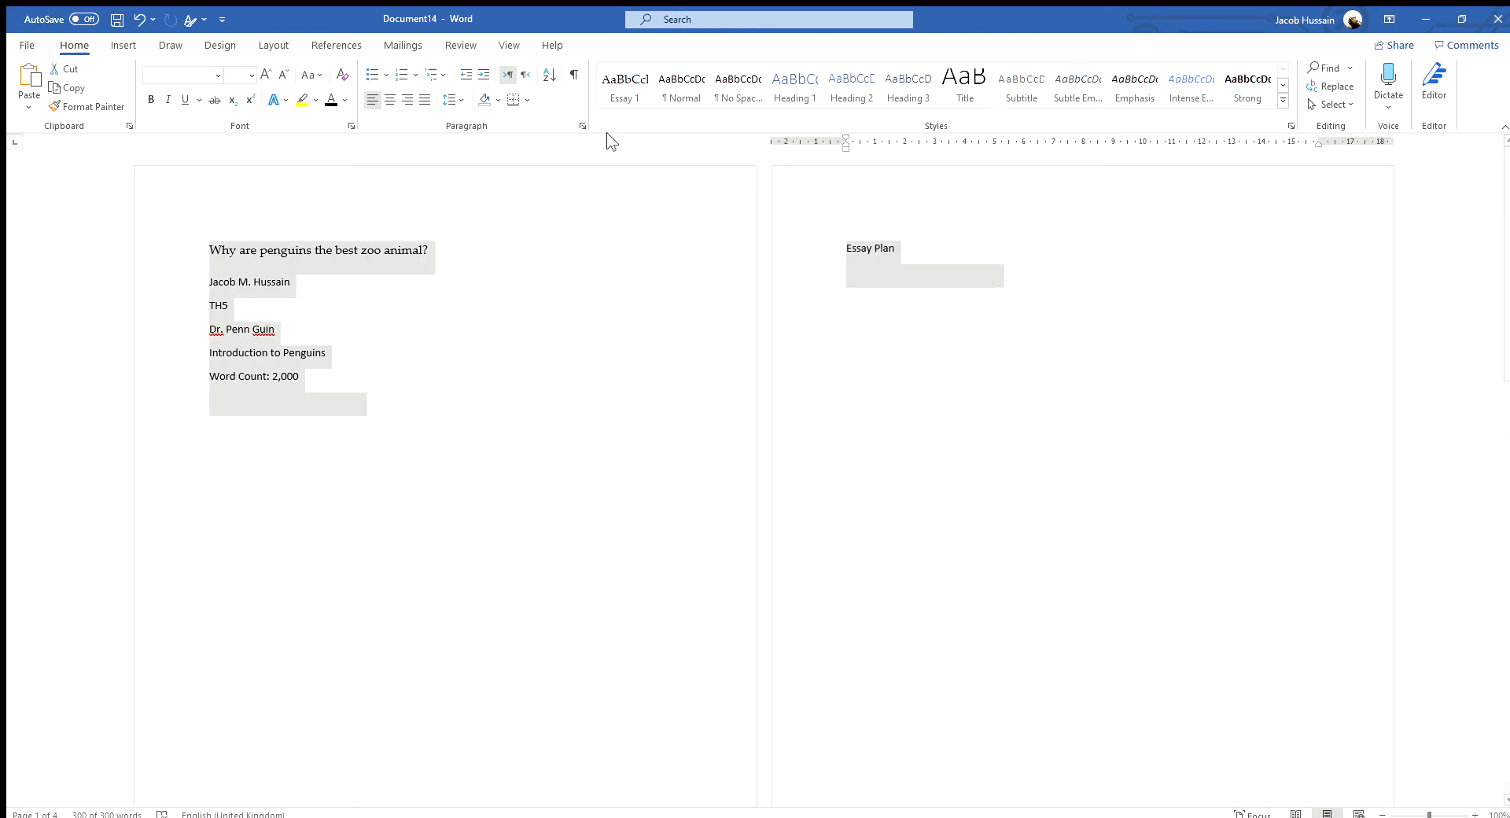
pyautogui.click(626, 85)
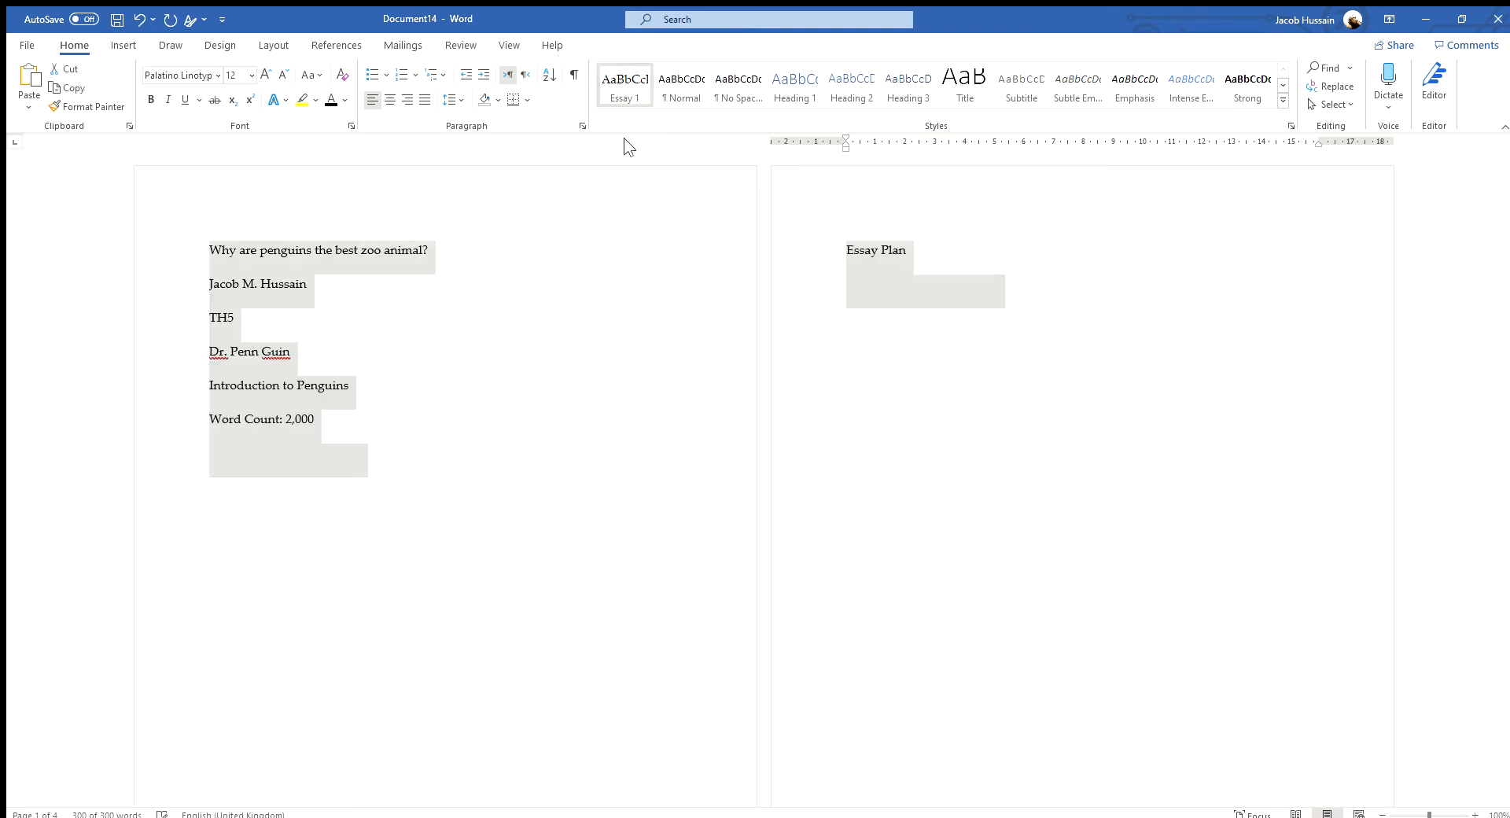
pyautogui.click(402, 360)
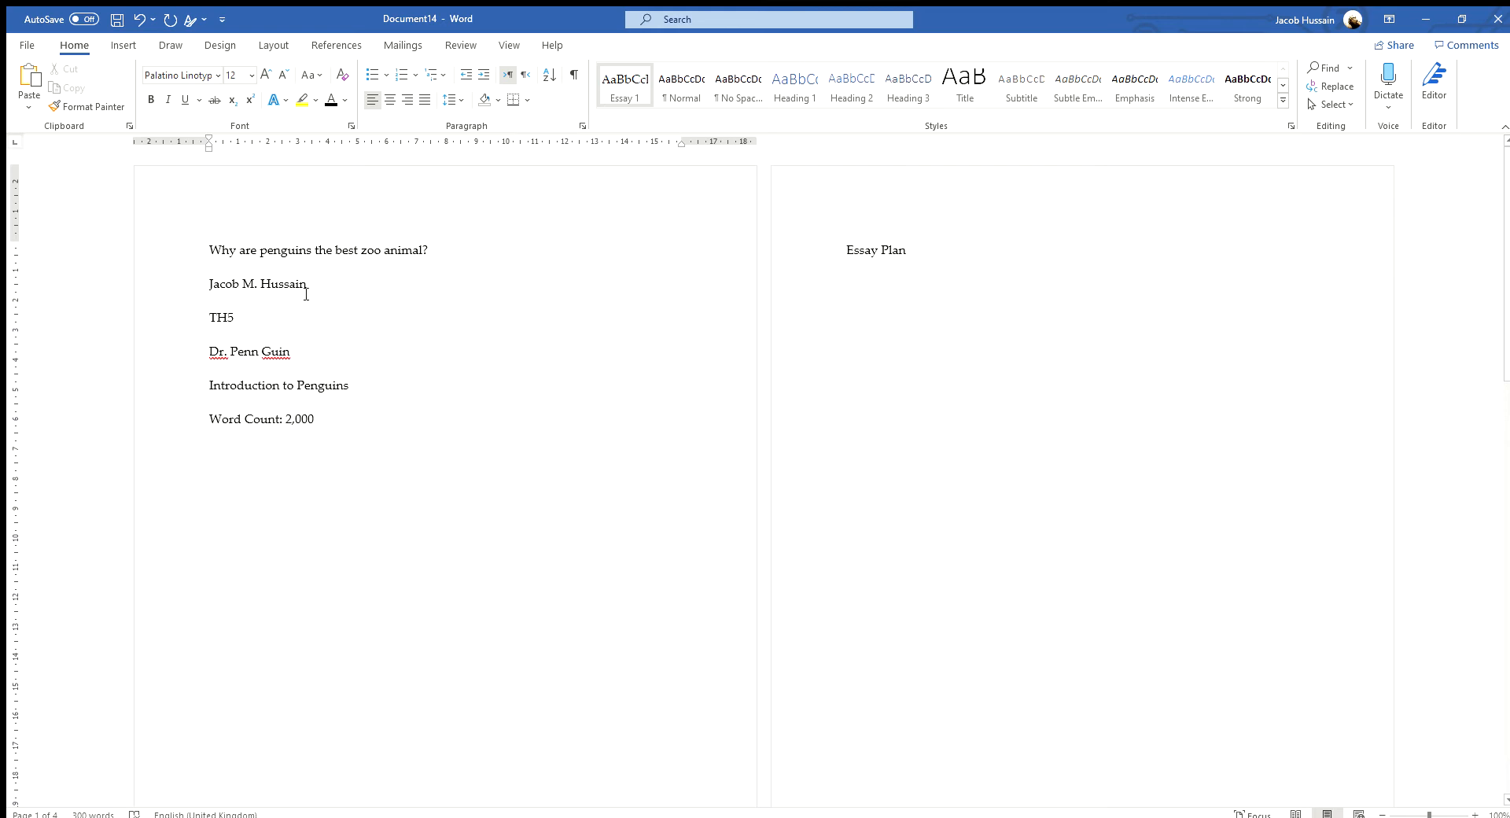
# Step: Set the font of both footnotes beneath the essay text to Palatino Linotype
pyautogui.scroll(-10, 300, 298)
pyautogui.scroll(-5, 339, 382)
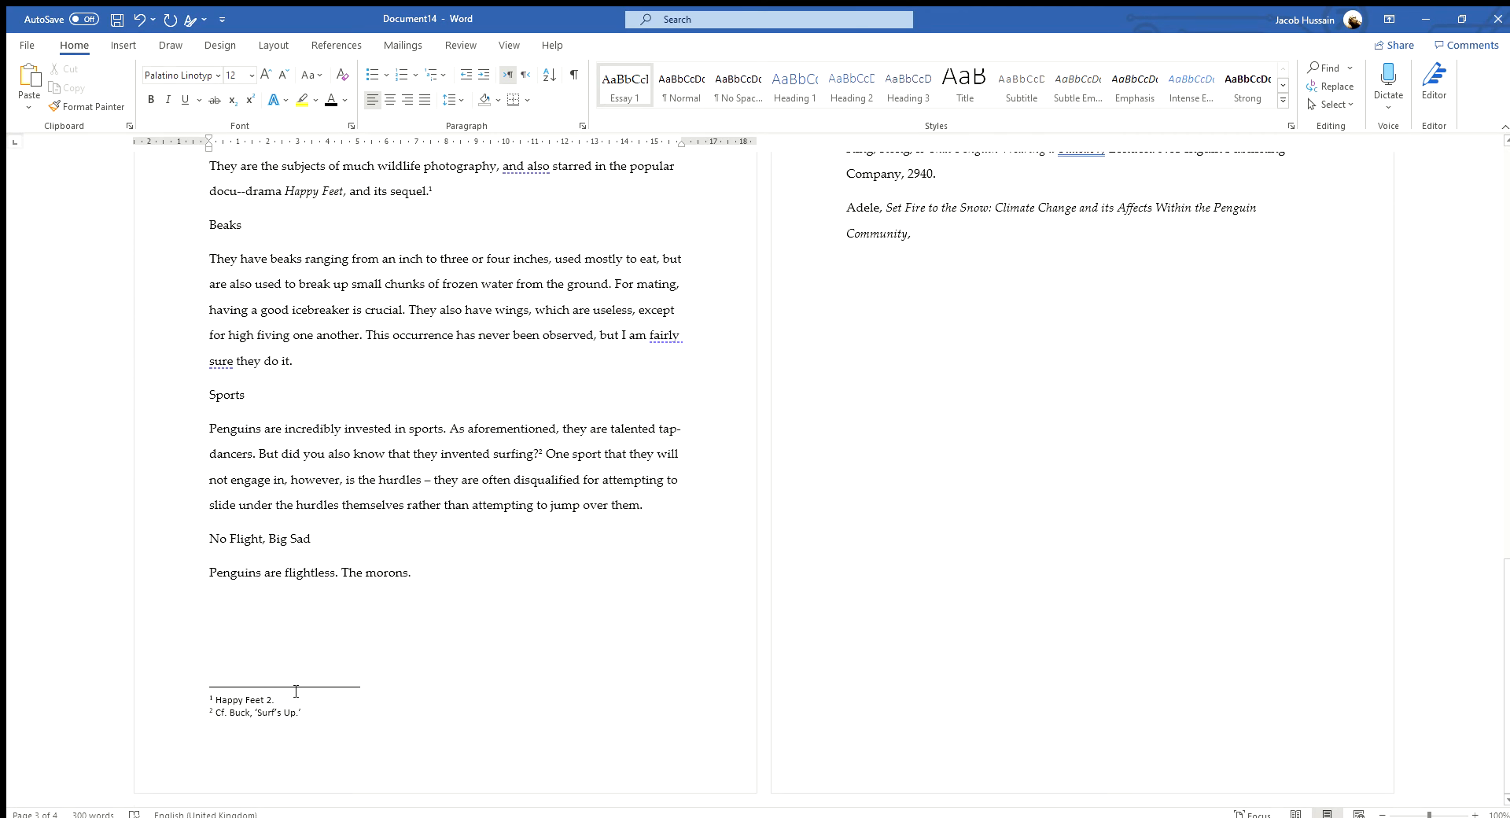
pyautogui.moveTo(316, 711); pyautogui.dragTo(211, 665)
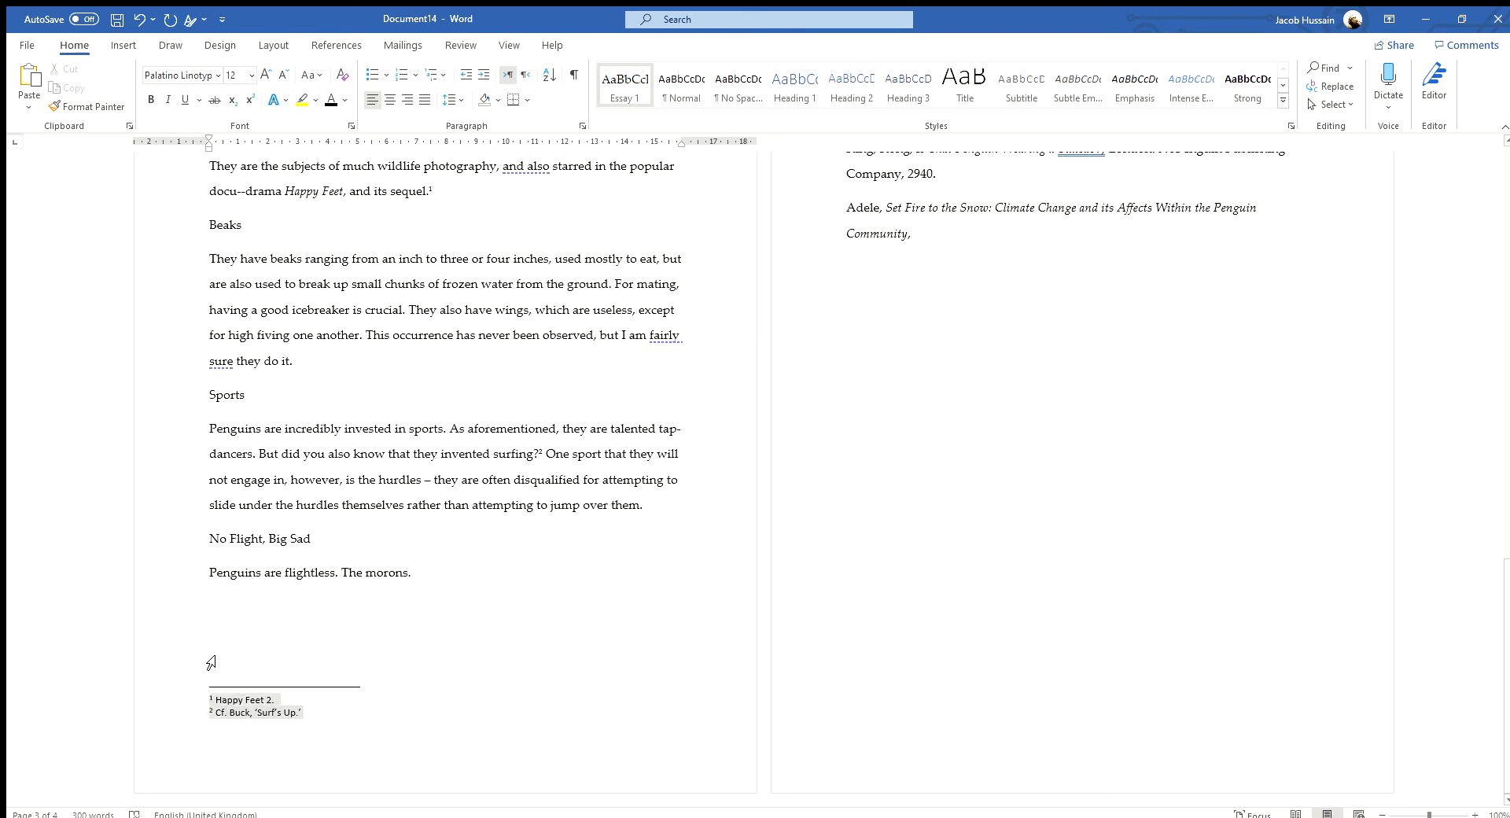
pyautogui.click(218, 76)
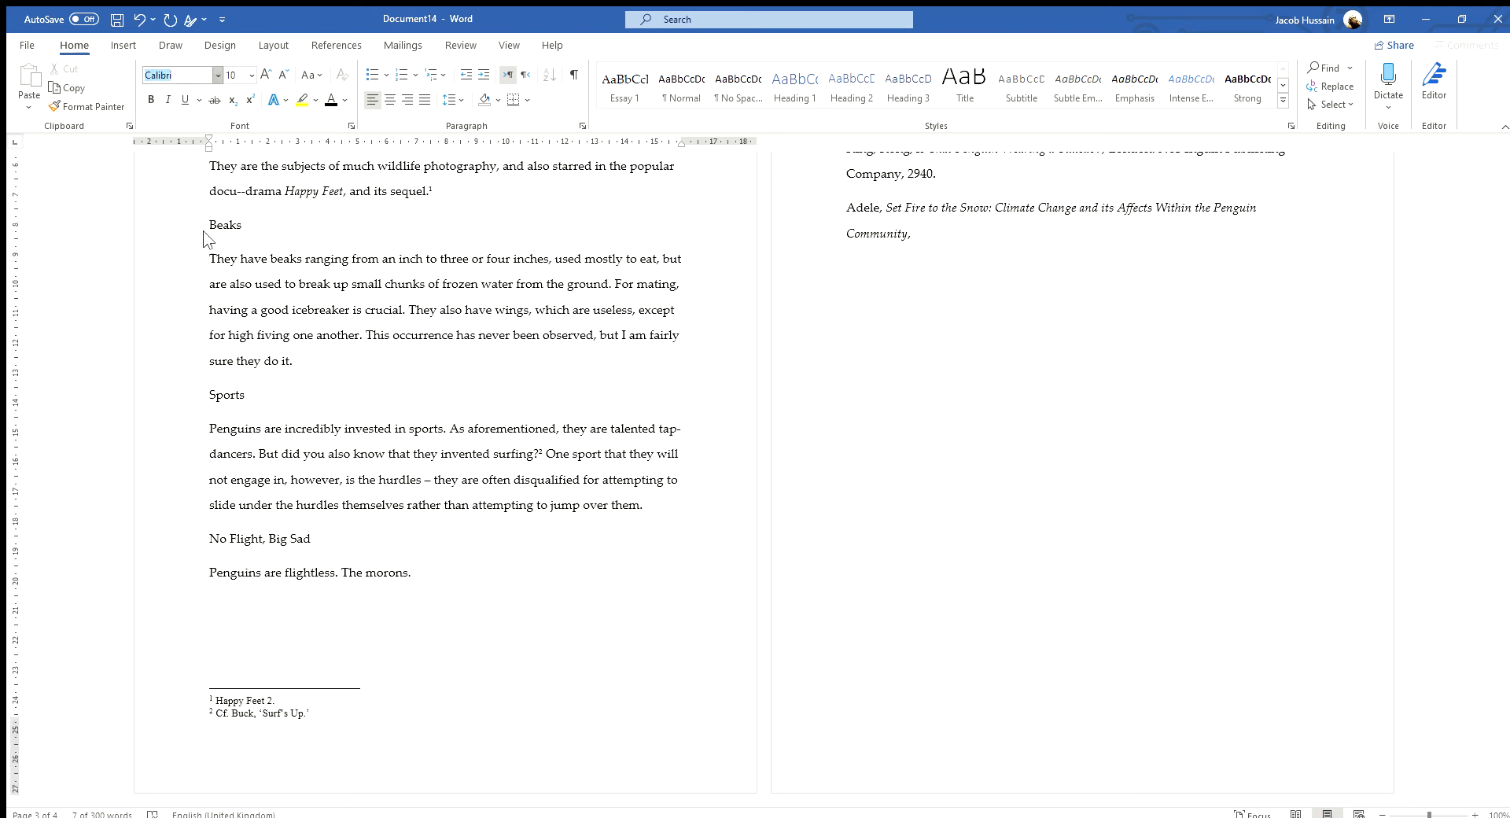
pyautogui.click(225, 247)
pyautogui.click(440, 709)
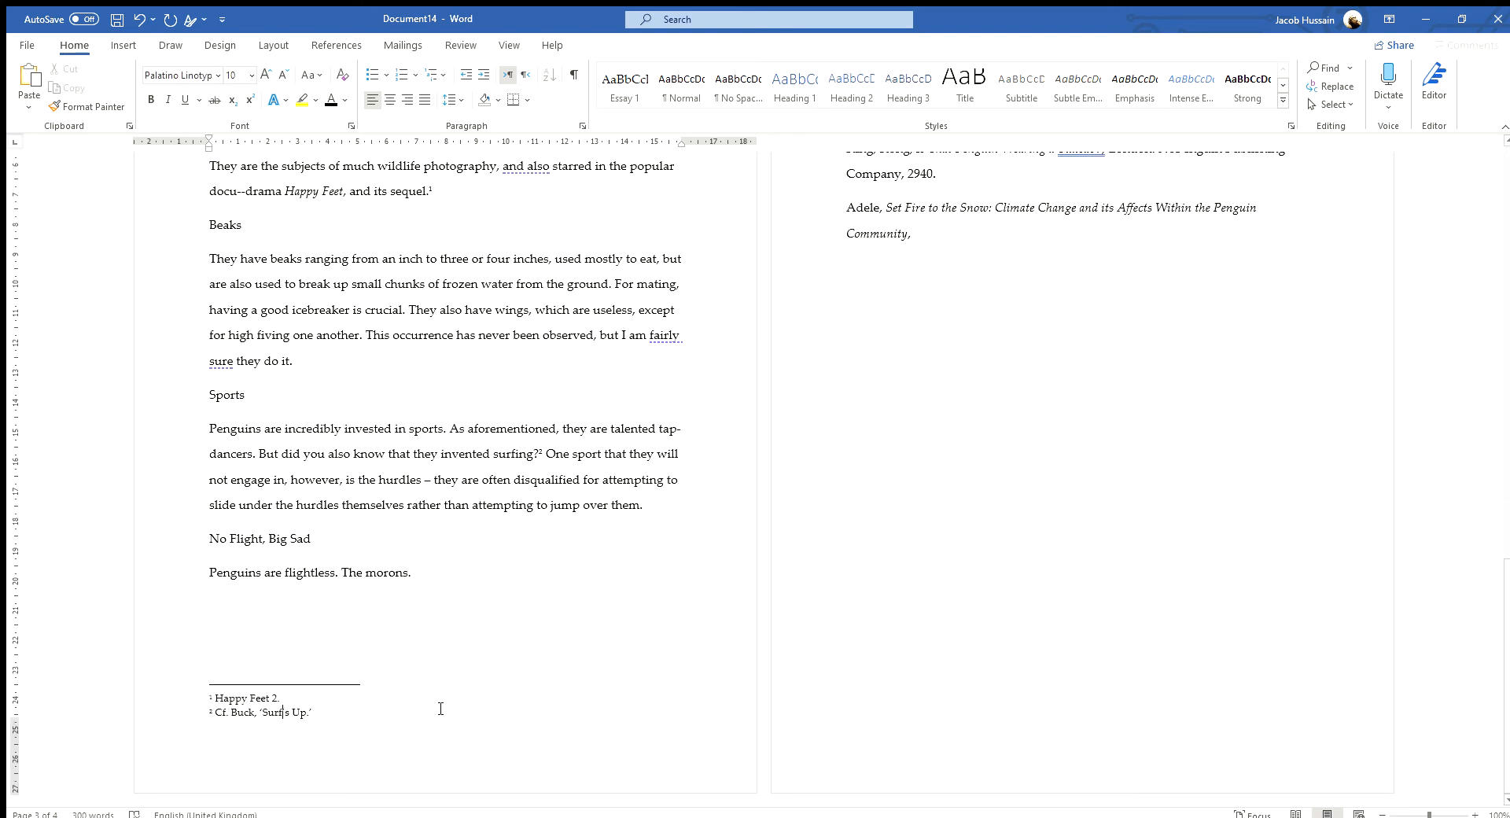
pyautogui.scroll(3, 557, 671)
pyautogui.scroll(20, 558, 671)
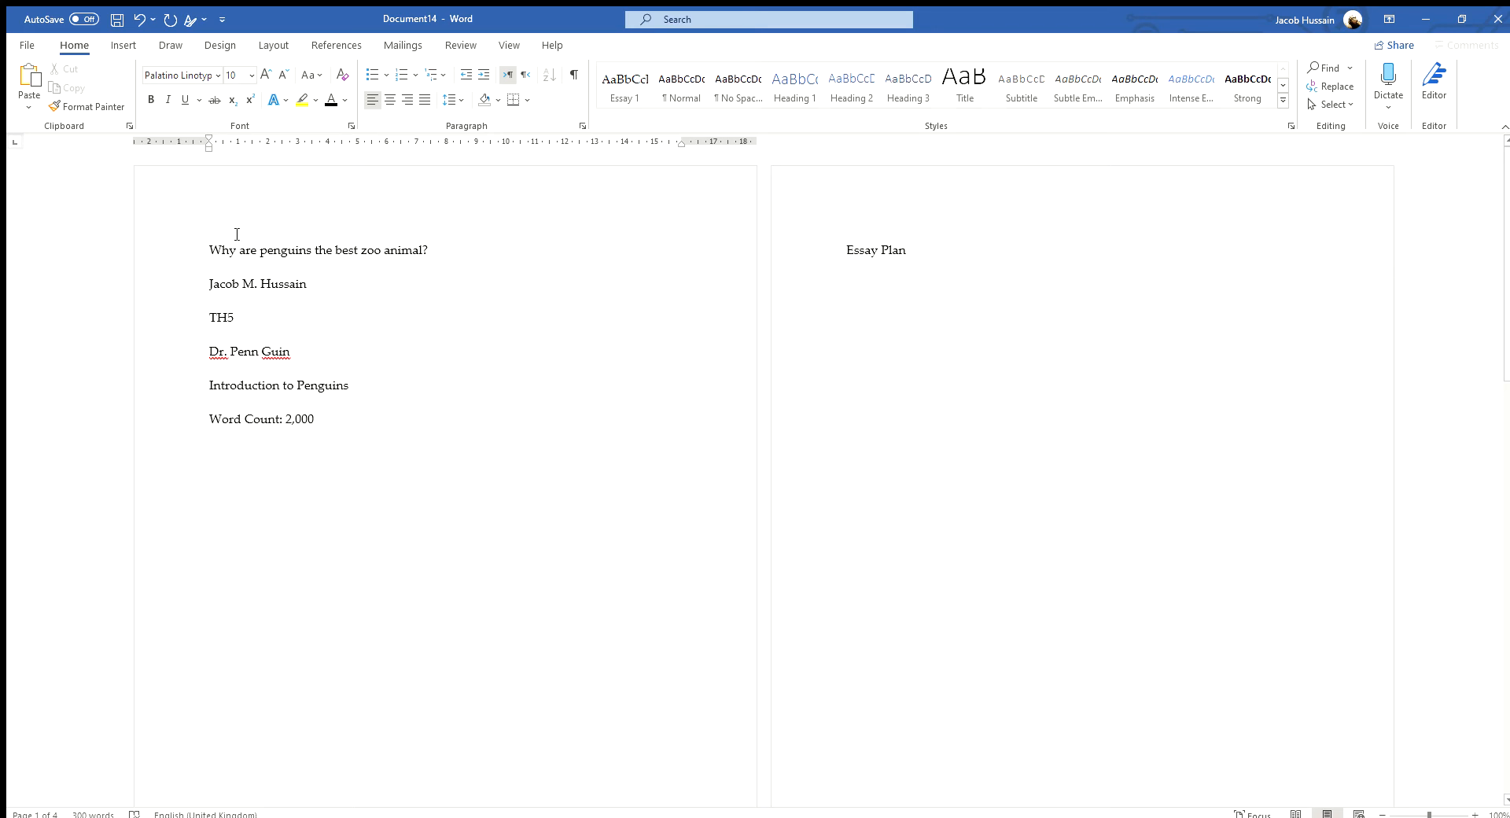
pyautogui.click(192, 250)
pyautogui.click(189, 317)
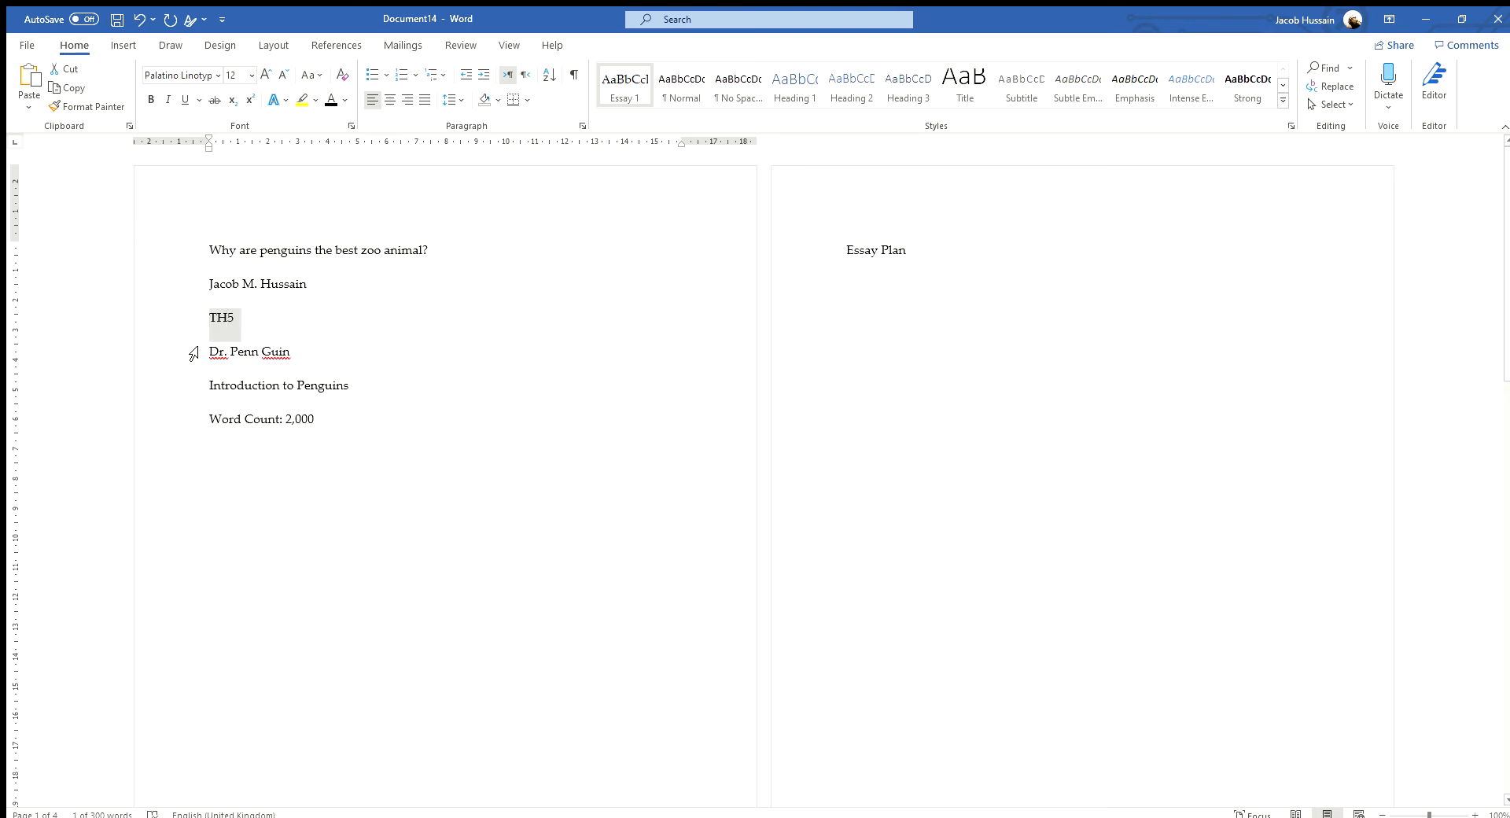
pyautogui.click(243, 352)
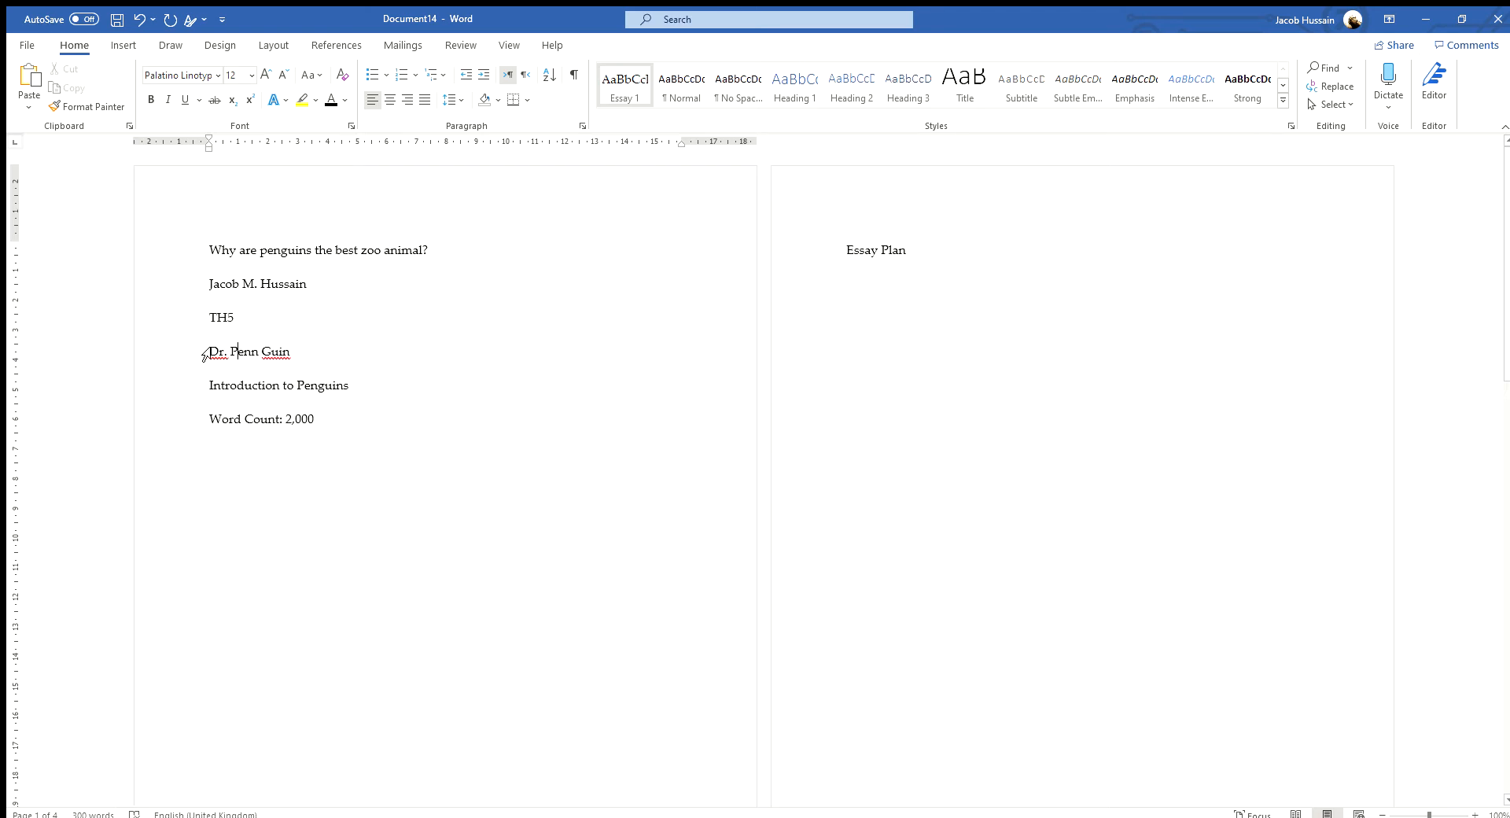
pyautogui.click(240, 383)
# Step: Select the essay body to get its word count, and replace the word count figure on the title page with 213
pyautogui.scroll(-15, 383, 574)
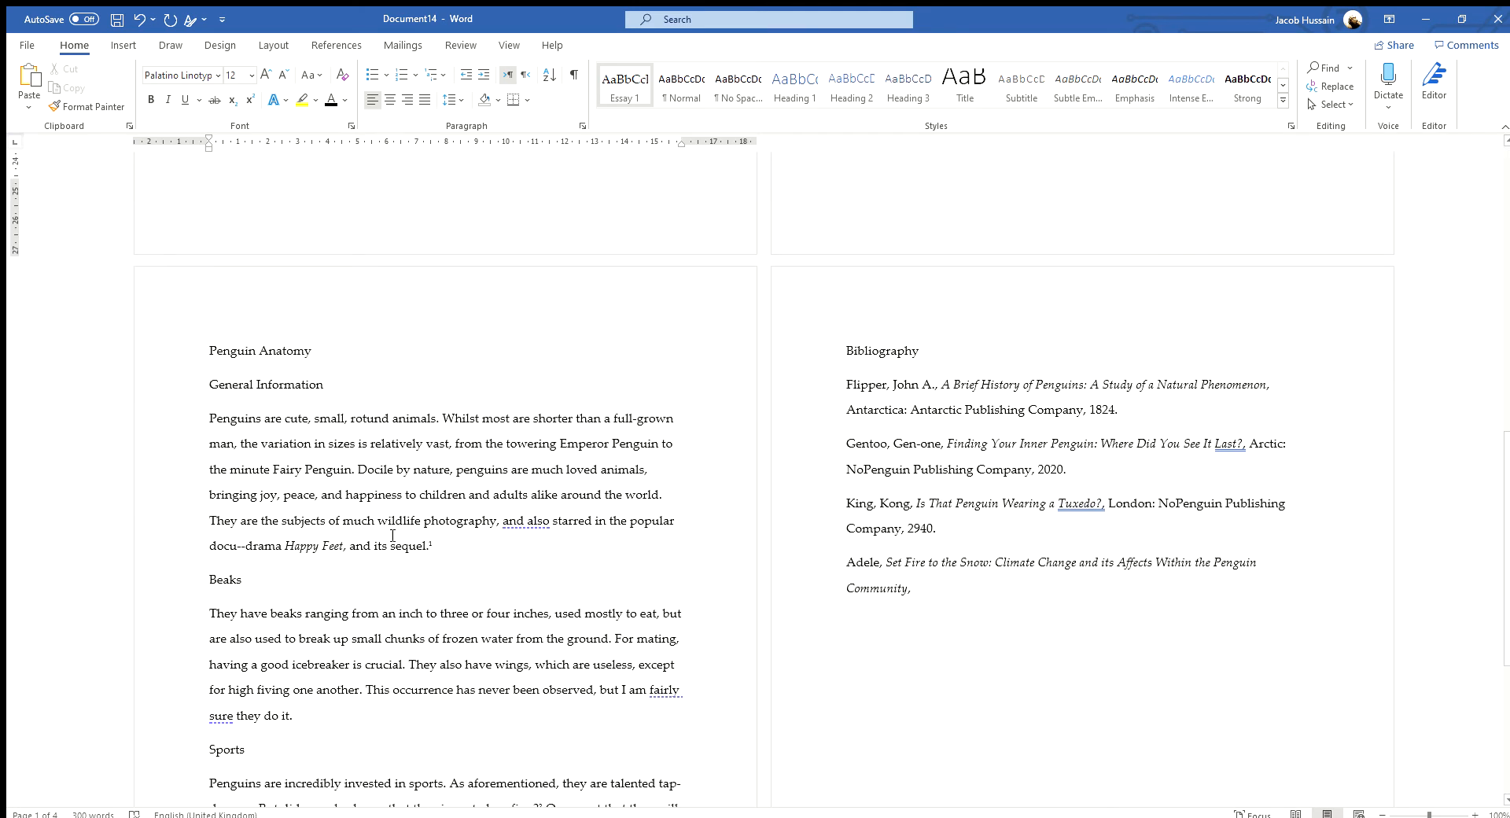
pyautogui.moveTo(422, 708); pyautogui.dragTo(211, 208)
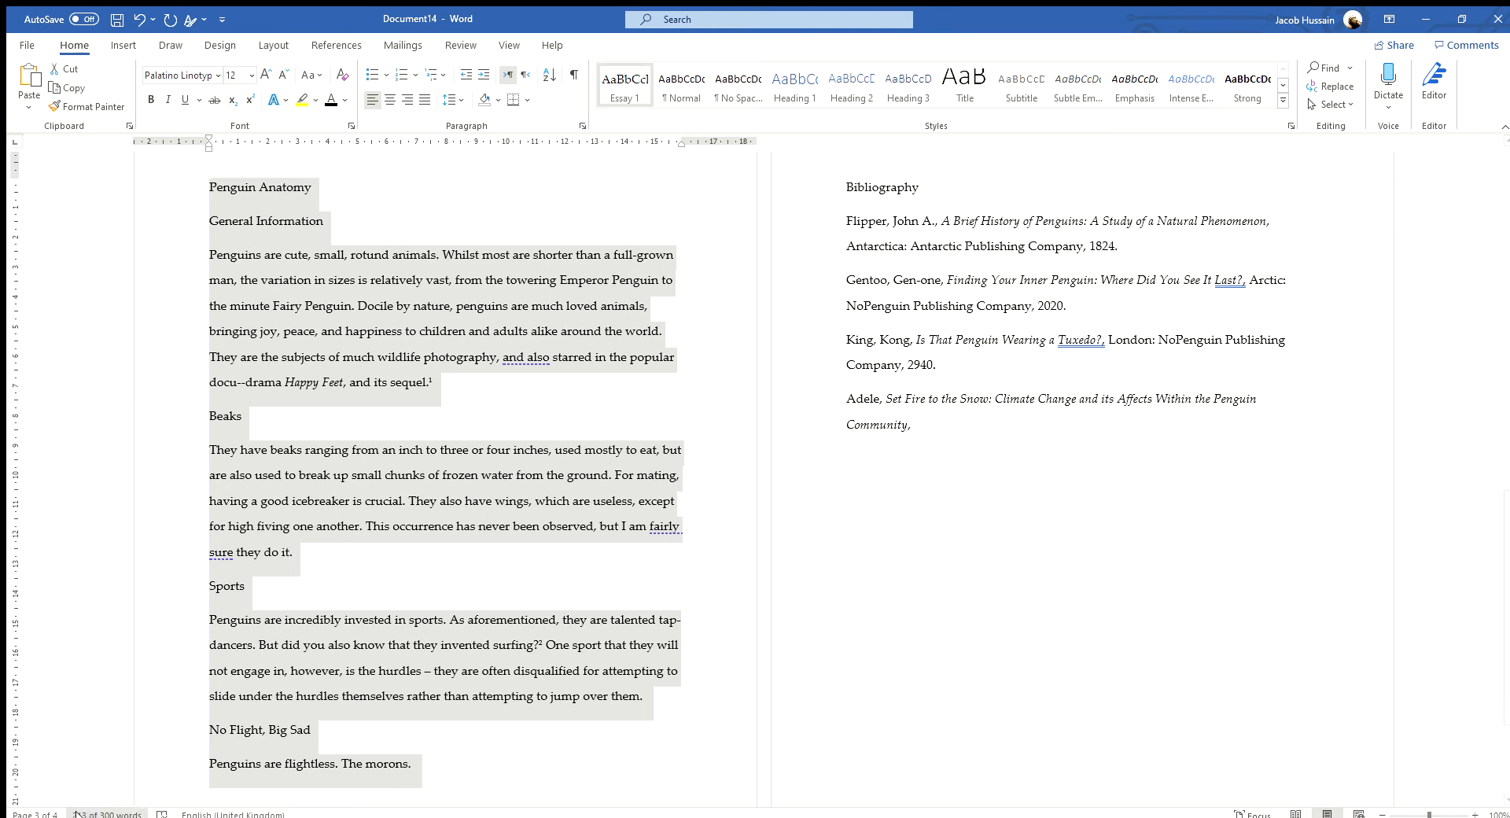
pyautogui.scroll(3, 354, 545)
pyautogui.scroll(8, 354, 546)
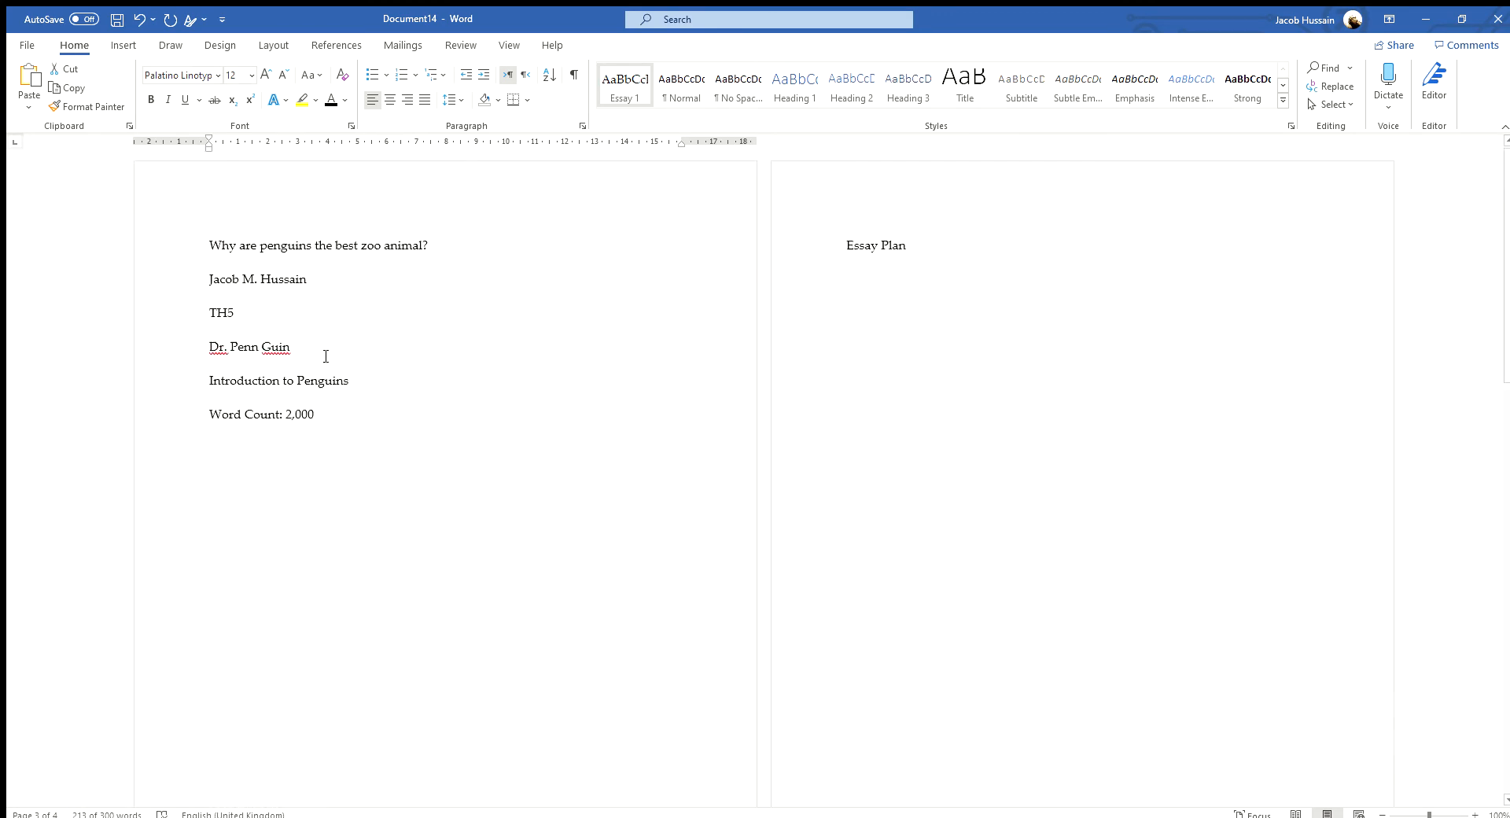
pyautogui.moveTo(315, 421); pyautogui.dragTo(286, 425)
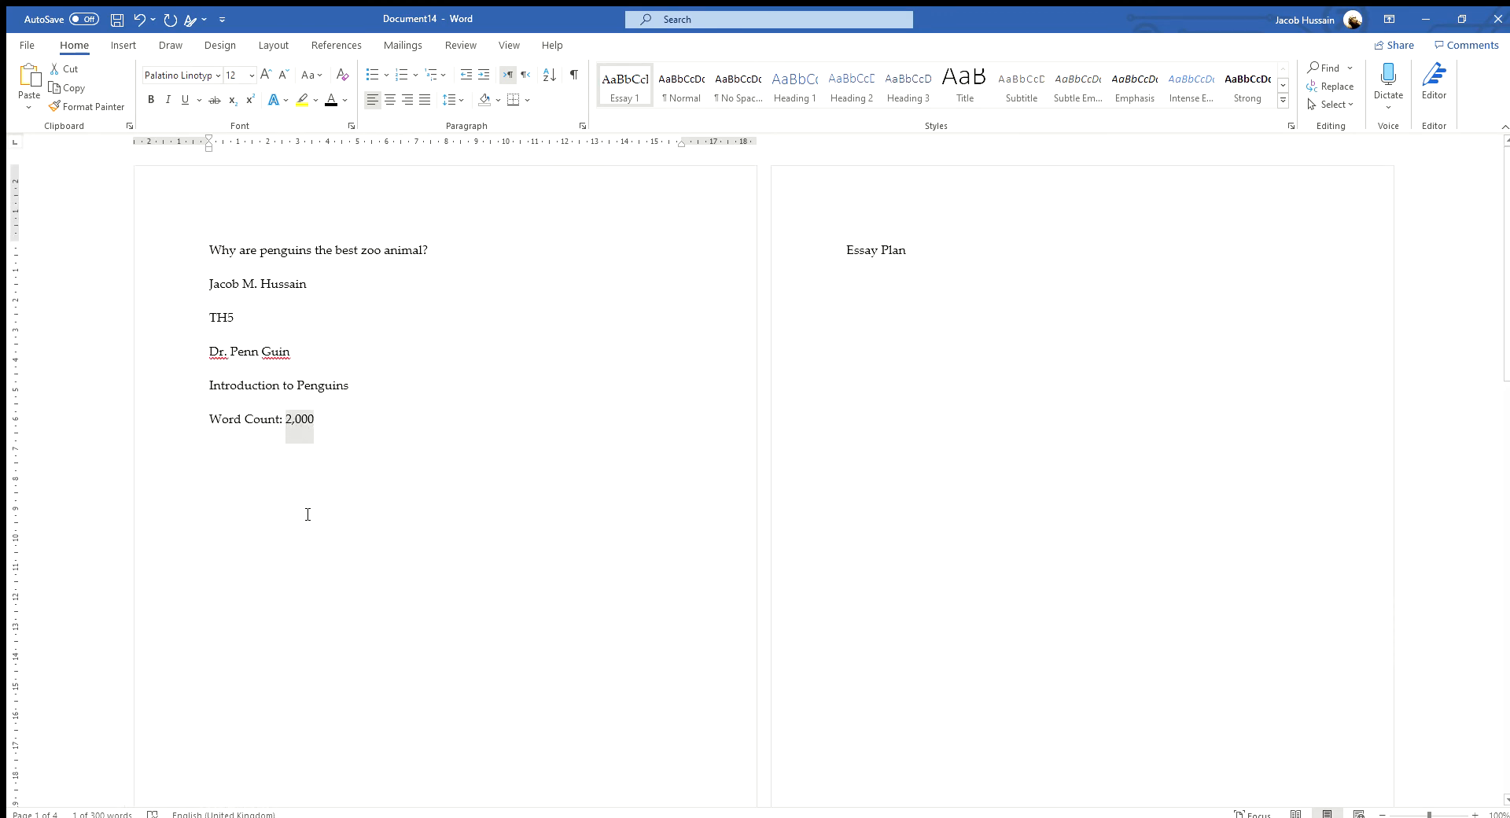
pyautogui.write('213')
pyautogui.scroll(-1, 350, 451)
pyautogui.scroll(1, 347, 445)
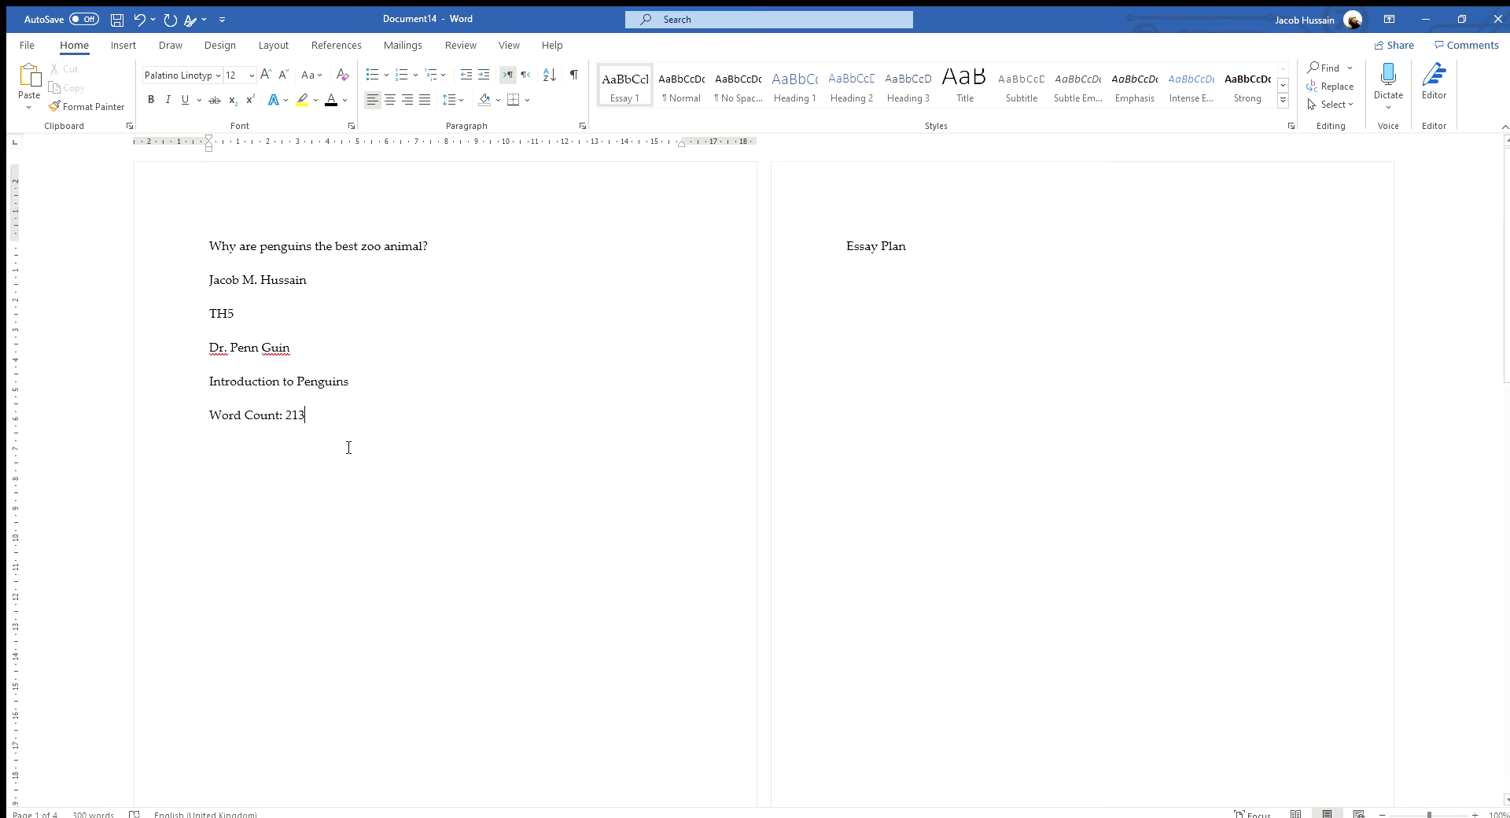
# Step: Centre all the title page lines, from the essay question to the word count
pyautogui.tripleClick(221, 252)
pyautogui.moveTo(221, 252); pyautogui.dragTo(240, 424)
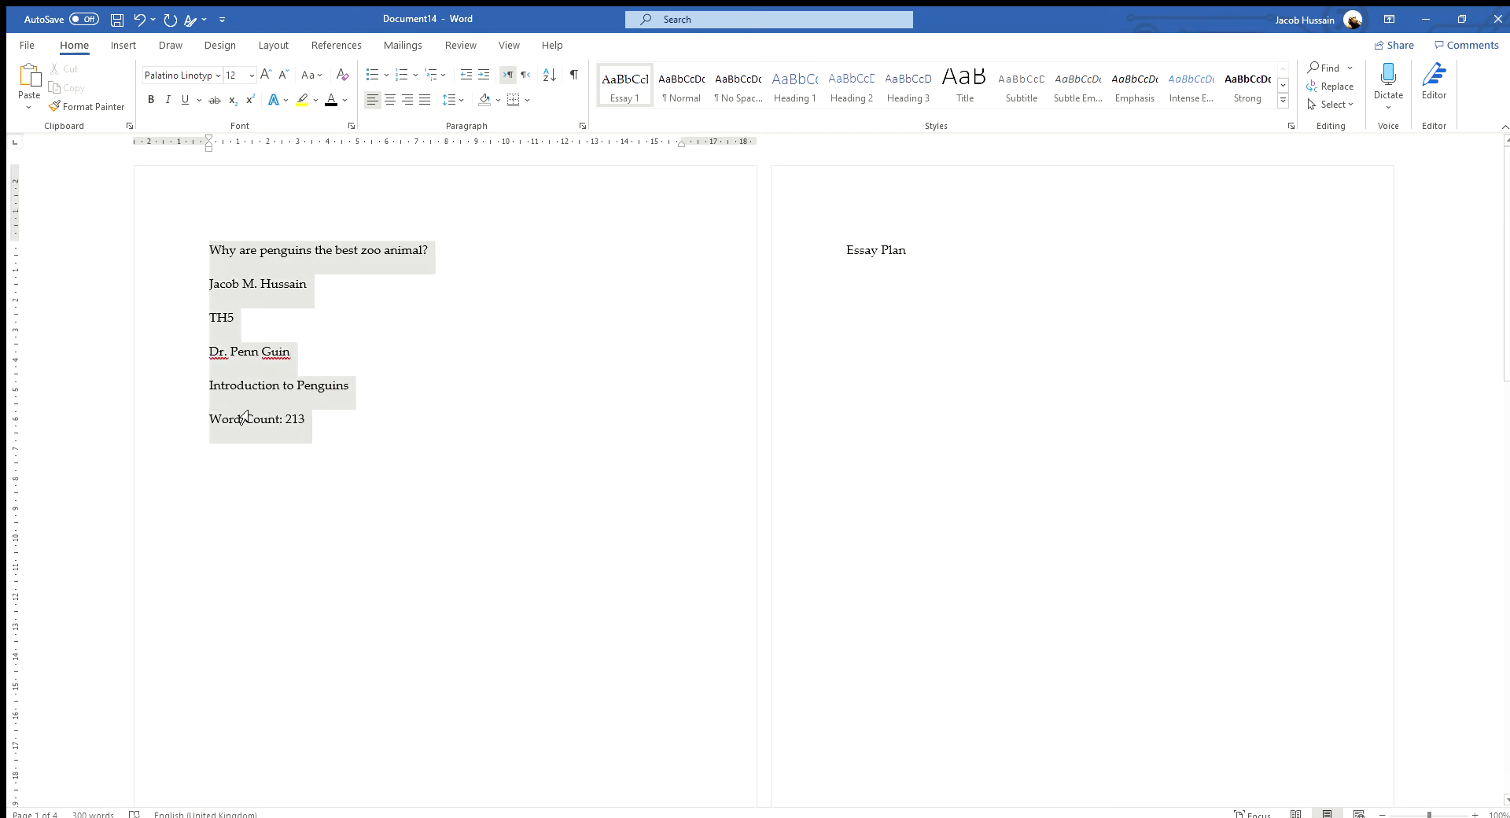
pyautogui.click(390, 99)
pyautogui.click(500, 321)
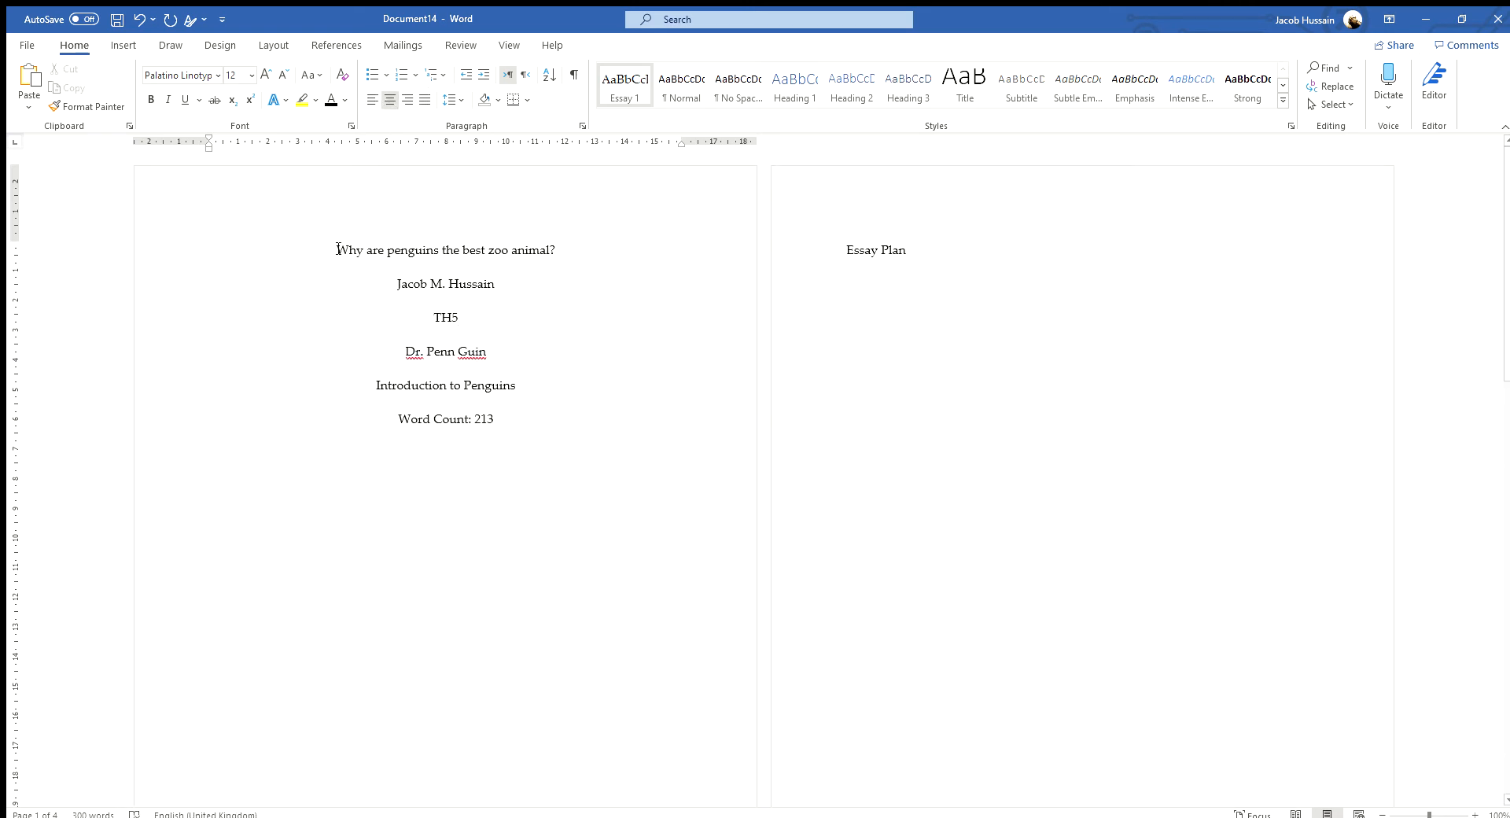
# Step: Increase the font size of the essay question on the title page to 18
pyautogui.moveTo(337, 250); pyautogui.dragTo(563, 250)
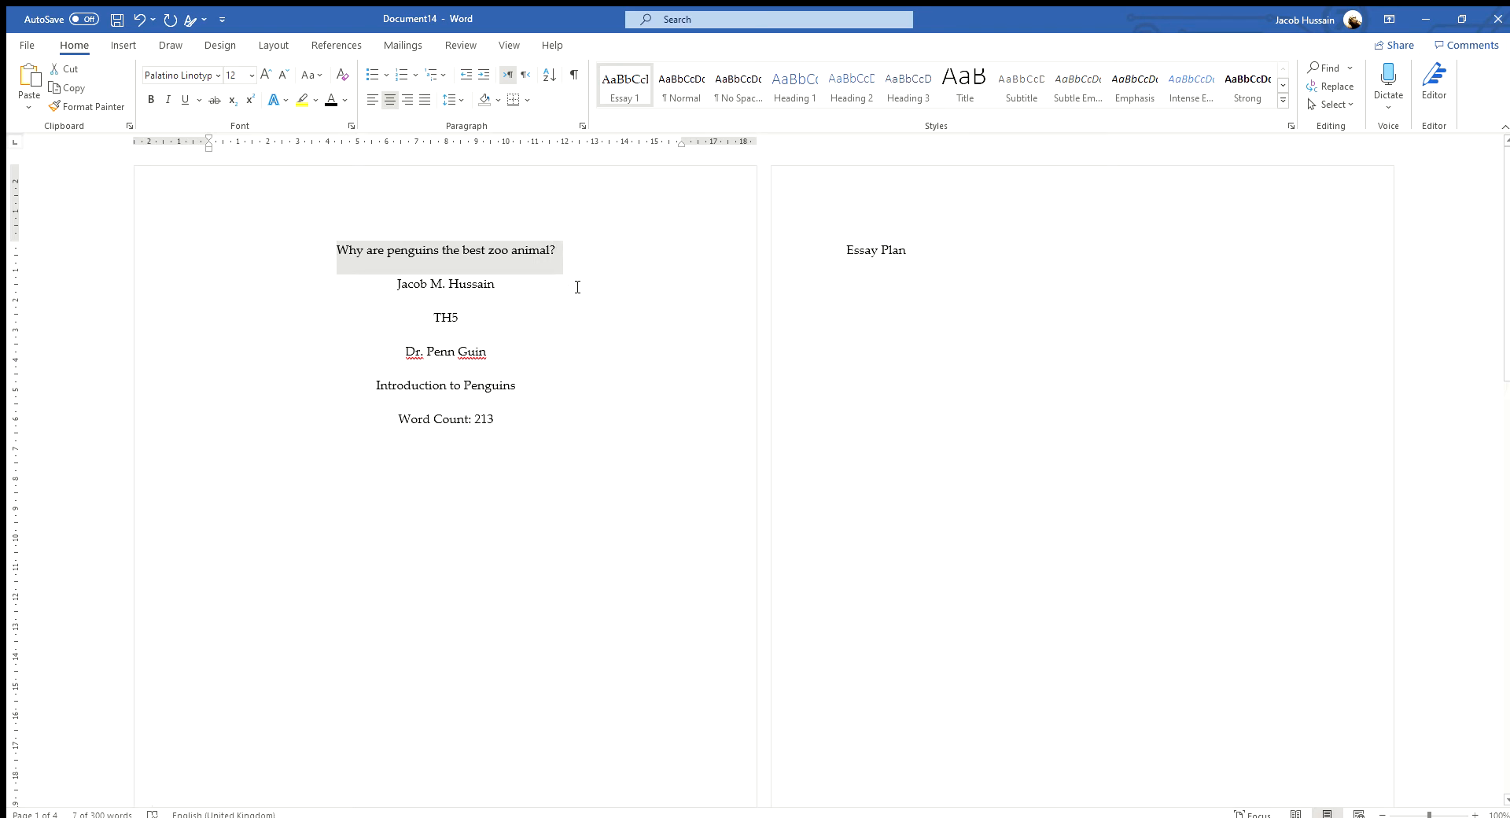
pyautogui.hotkey('ctrl', 'shift', '.')
pyautogui.hotkey('ctrl', 'shift', '.')
pyautogui.hotkey('ctrl', 'shift', '.')
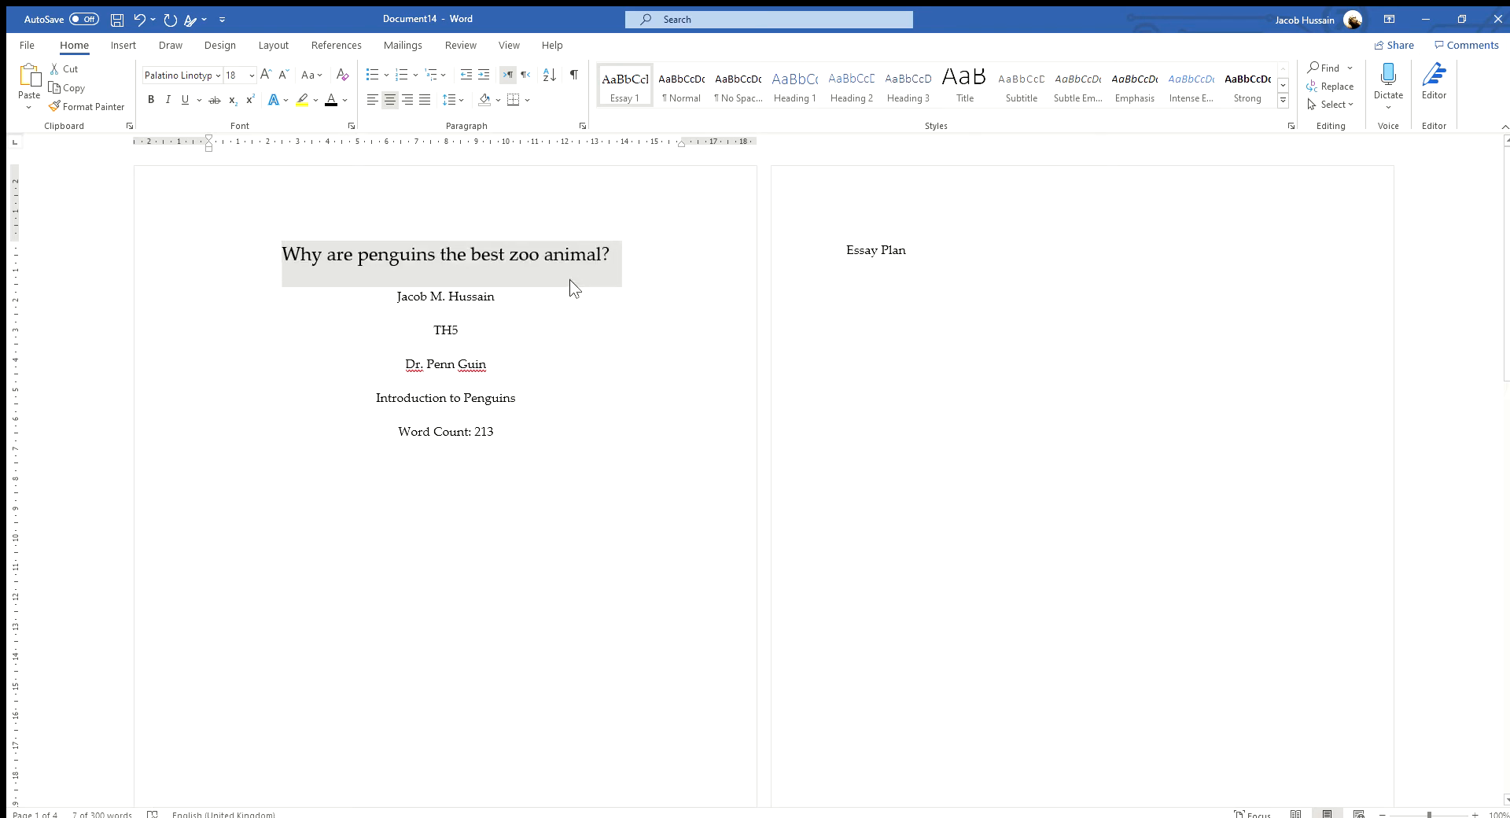
# Step: Insert two blank lines above the essay question and two more between it and the author's name
pyautogui.press('Left')
pyautogui.press('Return')
pyautogui.press('Return')
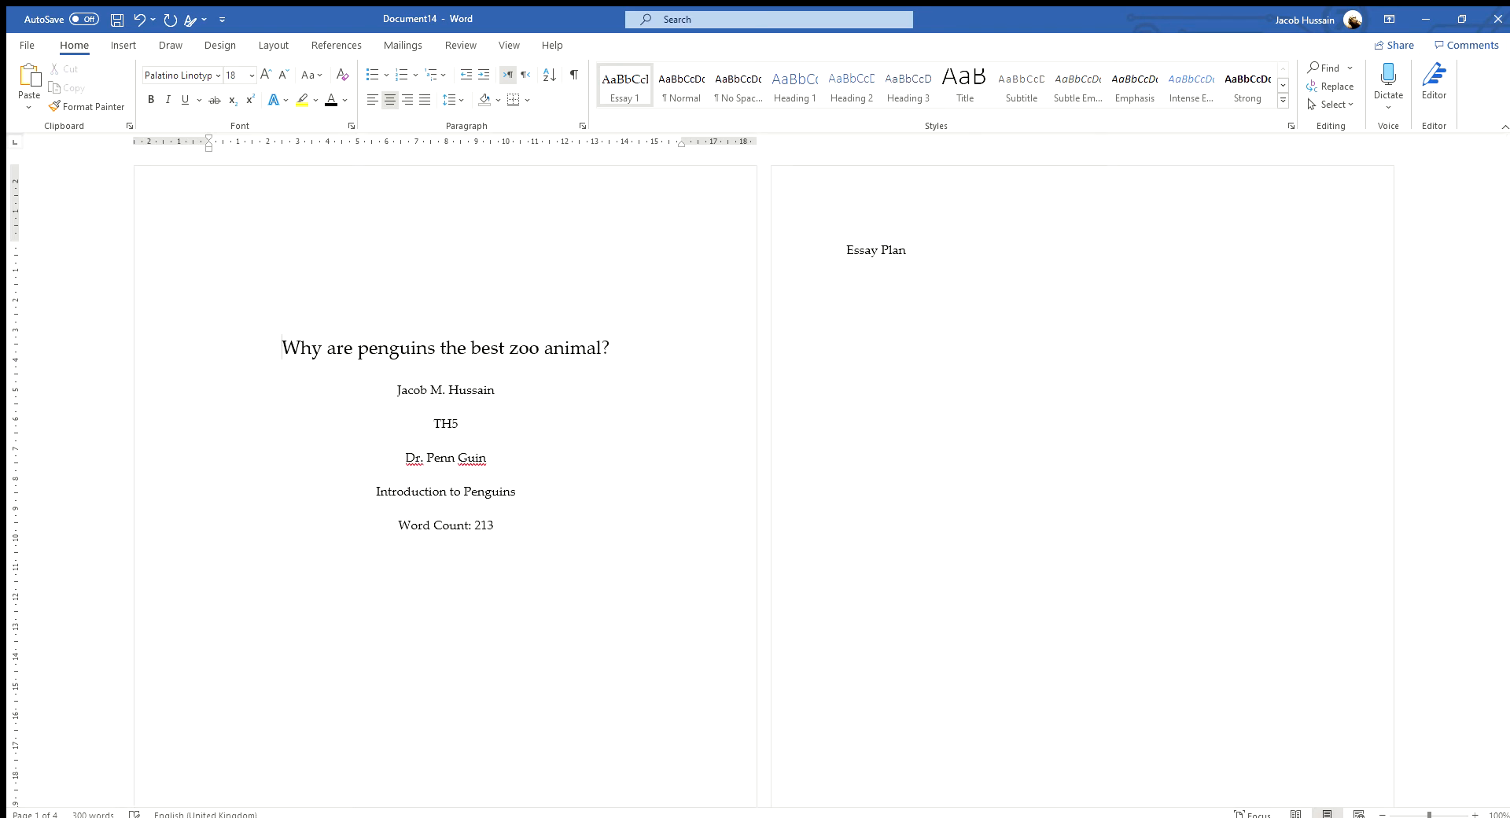
pyautogui.click(390, 395)
pyautogui.press('Return')
pyautogui.press('Return')
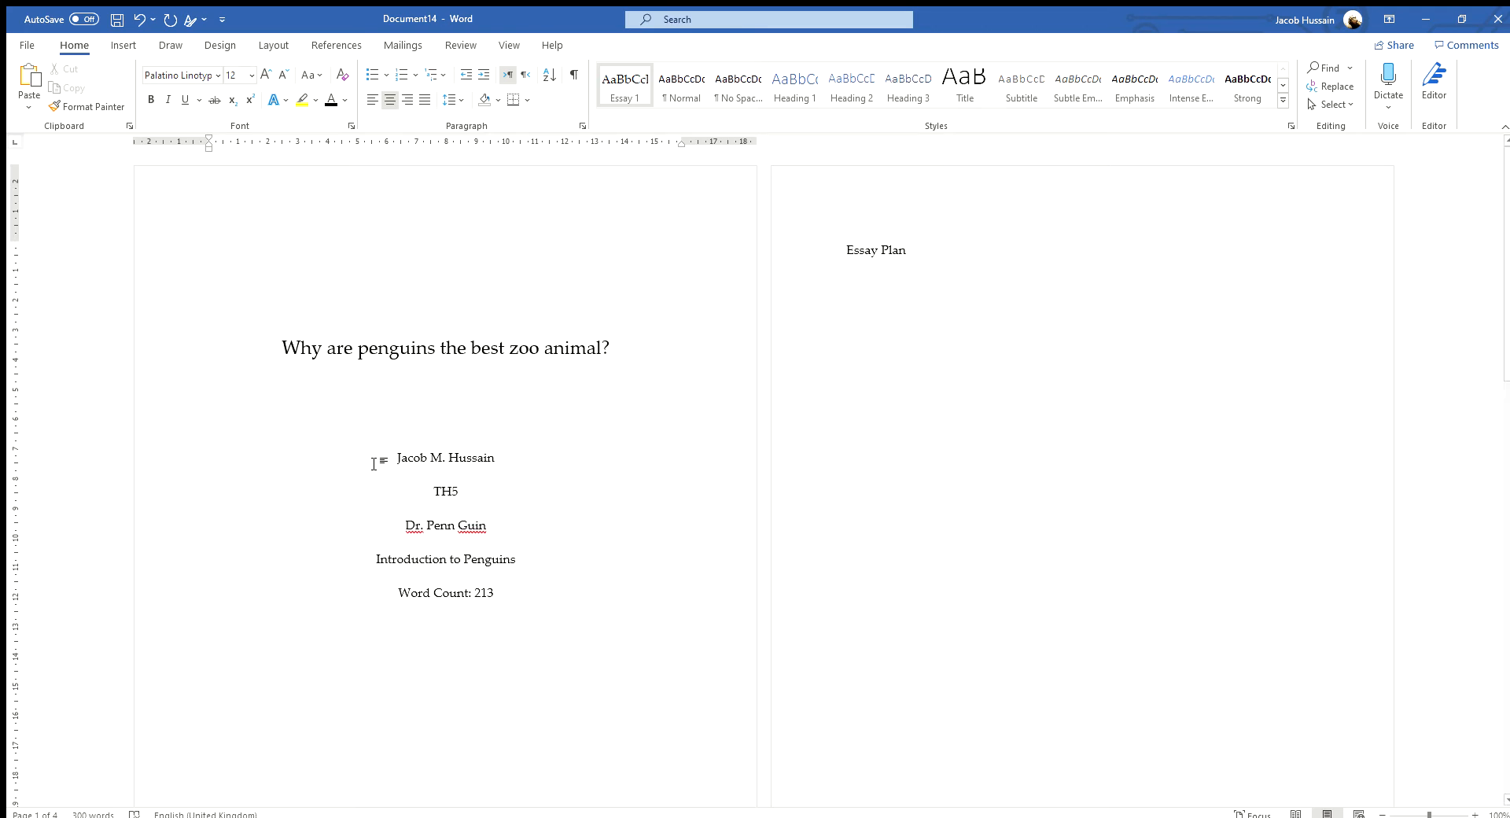
# Step: Increase the font size of the author's name and the TH5 line to 16
pyautogui.moveTo(355, 462); pyautogui.dragTo(474, 494)
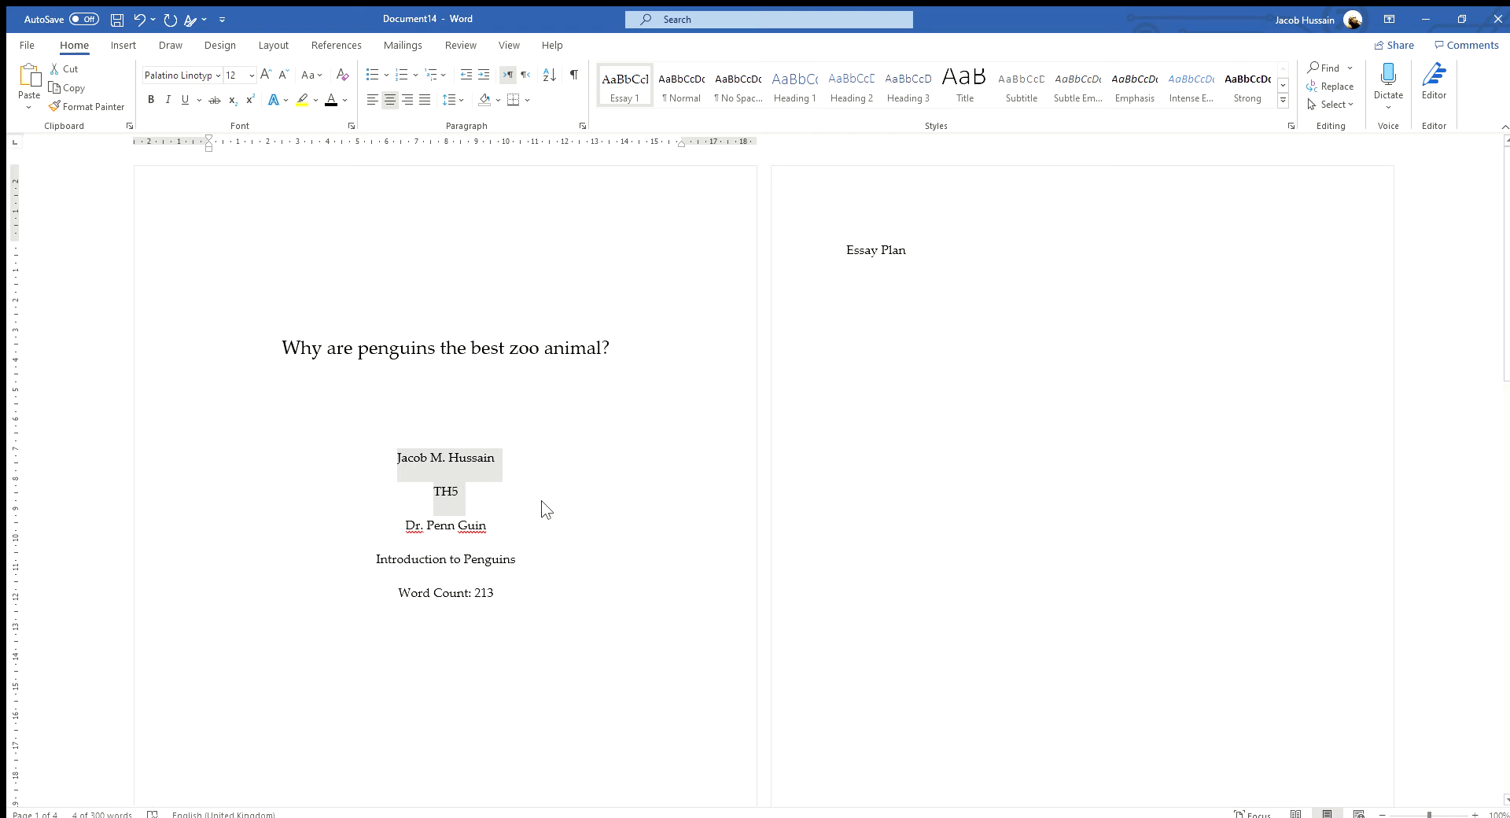
pyautogui.hotkey('ctrl', 'shift', '.')
pyautogui.hotkey('ctrl', 'shift', '.')
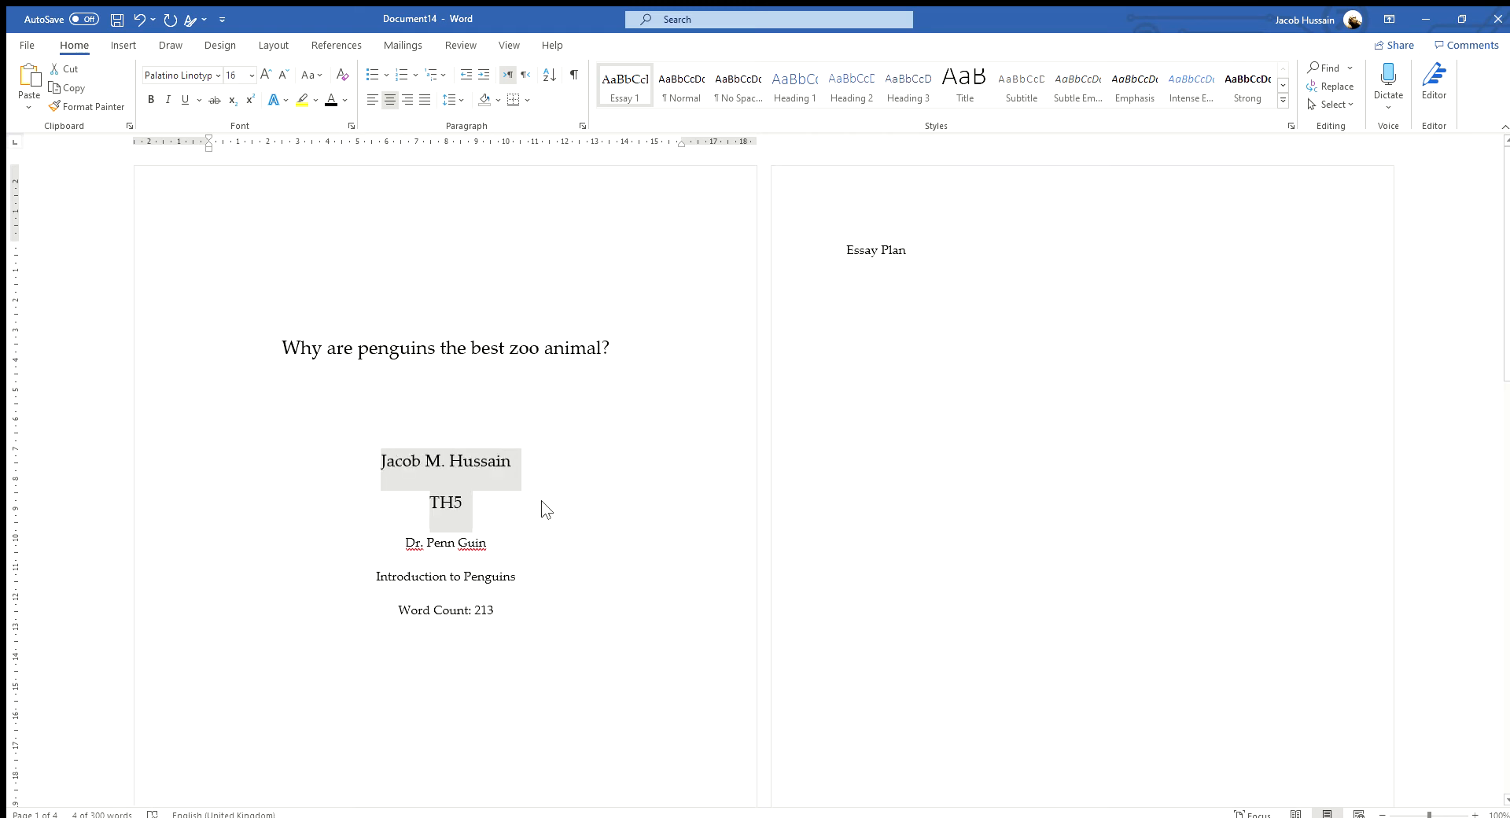
# Step: Insert five blank lines below the TH5 line to separate it from the tutor's name
pyautogui.click(491, 510)
pyautogui.scroll(-3, 494, 509)
pyautogui.press('Return')
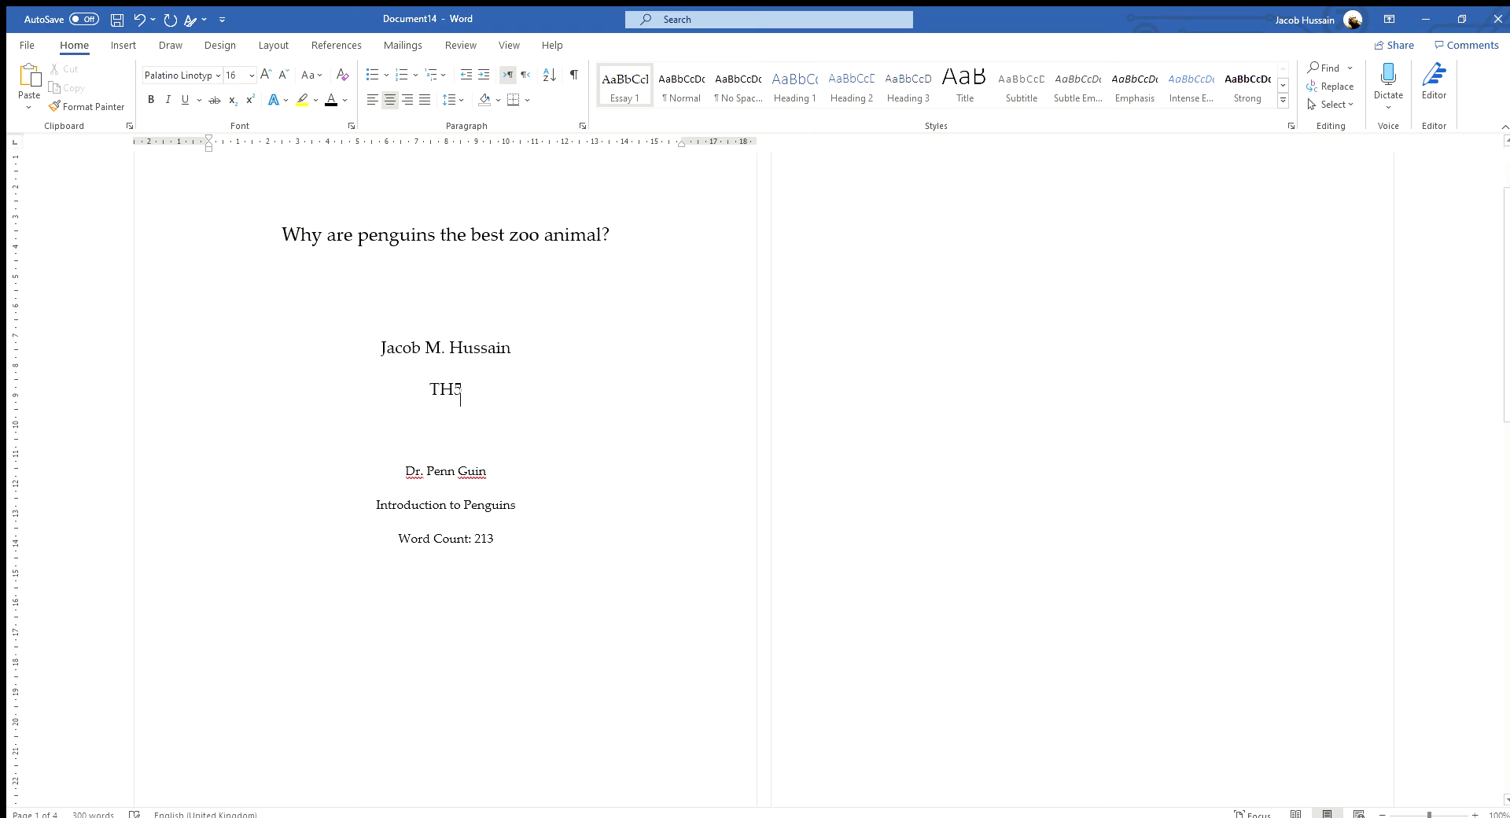
pyautogui.press('Return')
pyautogui.press('Return')
pyautogui.press('Return')
pyautogui.press('Return')
pyautogui.scroll(-3, 502, 512)
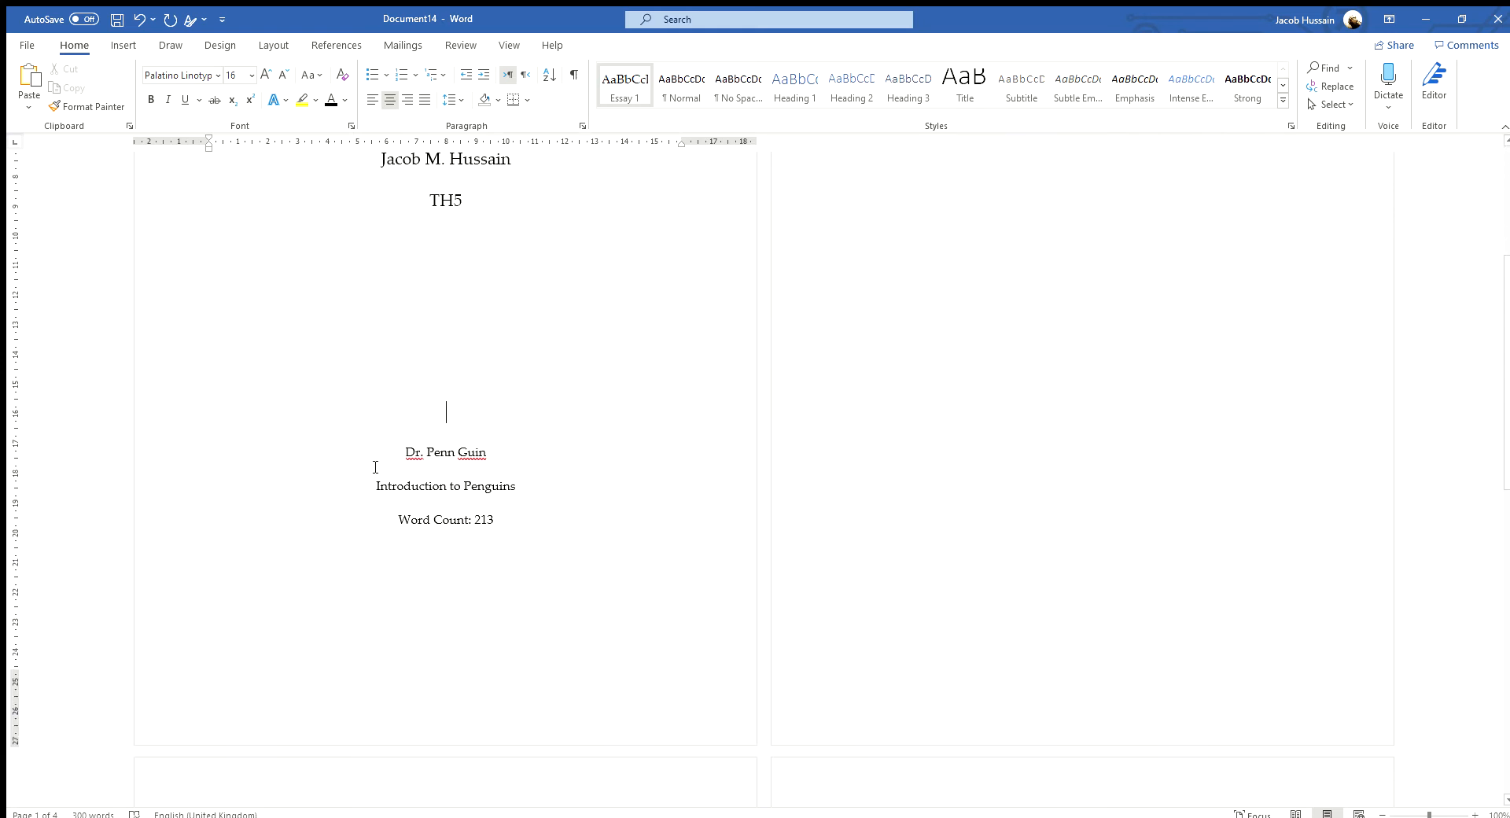
# Step: Increase the tutor's name and the Introduction to Penguins line to size 16, and the word count line to size 14
pyautogui.moveTo(378, 455); pyautogui.dragTo(535, 482)
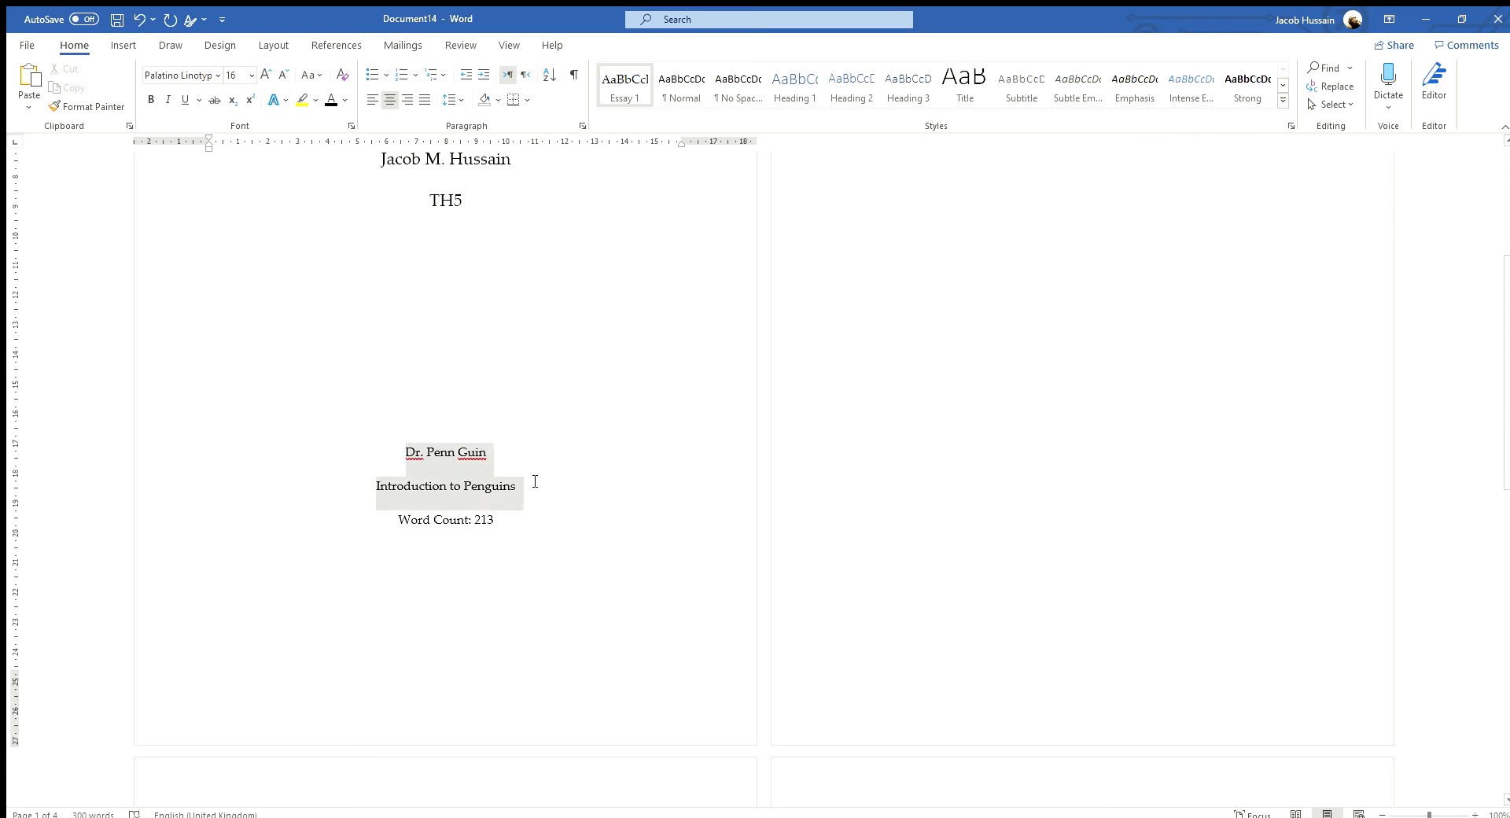
pyautogui.click(266, 74)
pyautogui.click(266, 74)
pyautogui.click(400, 537)
pyautogui.tripleClick(461, 536)
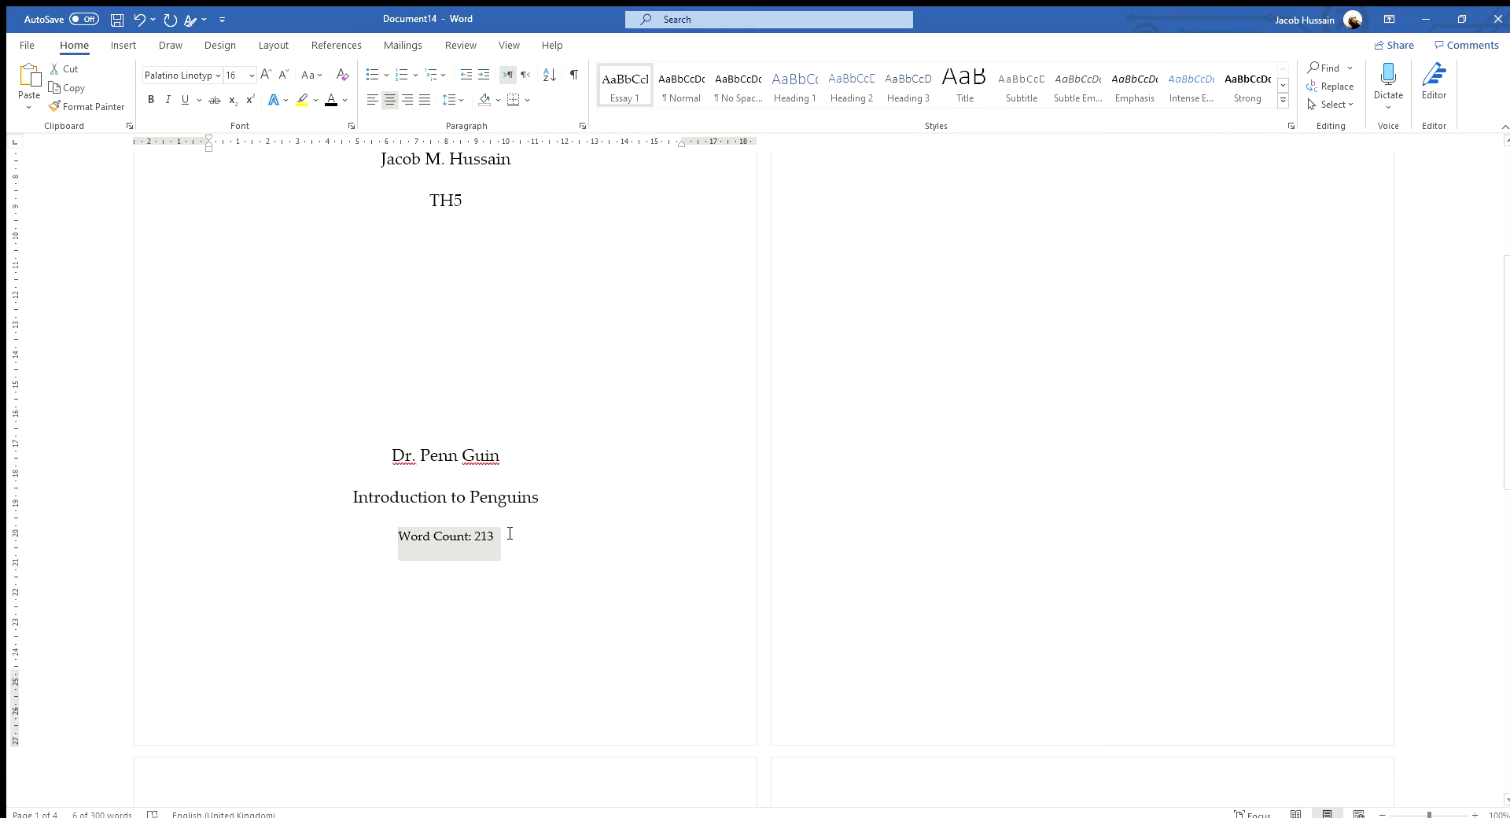
pyautogui.click(265, 74)
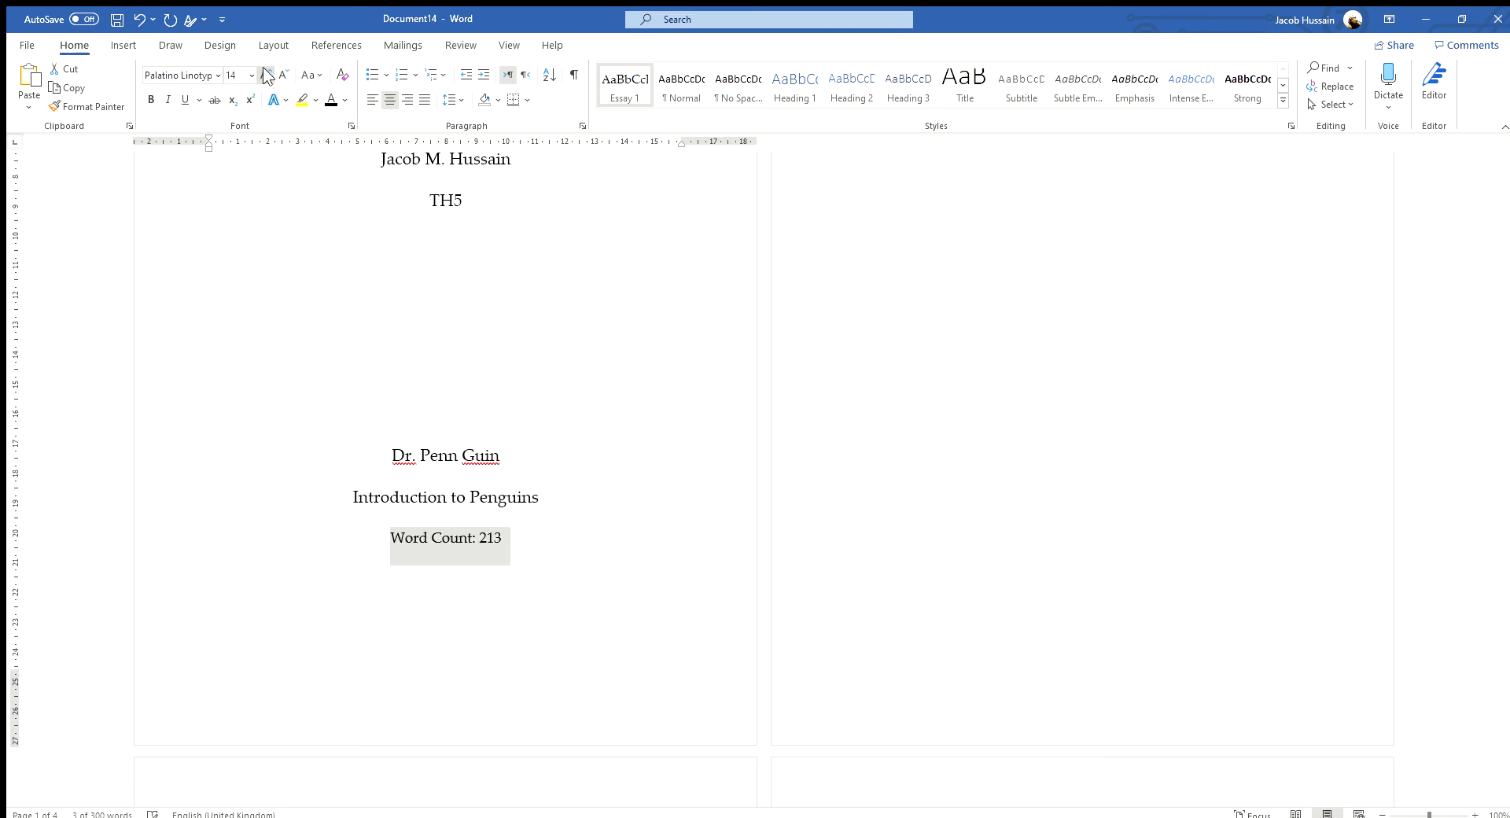
pyautogui.click(530, 544)
# Step: Check the spacing of the title page and insert one more blank line above the author's name
pyautogui.scroll(3, 530, 544)
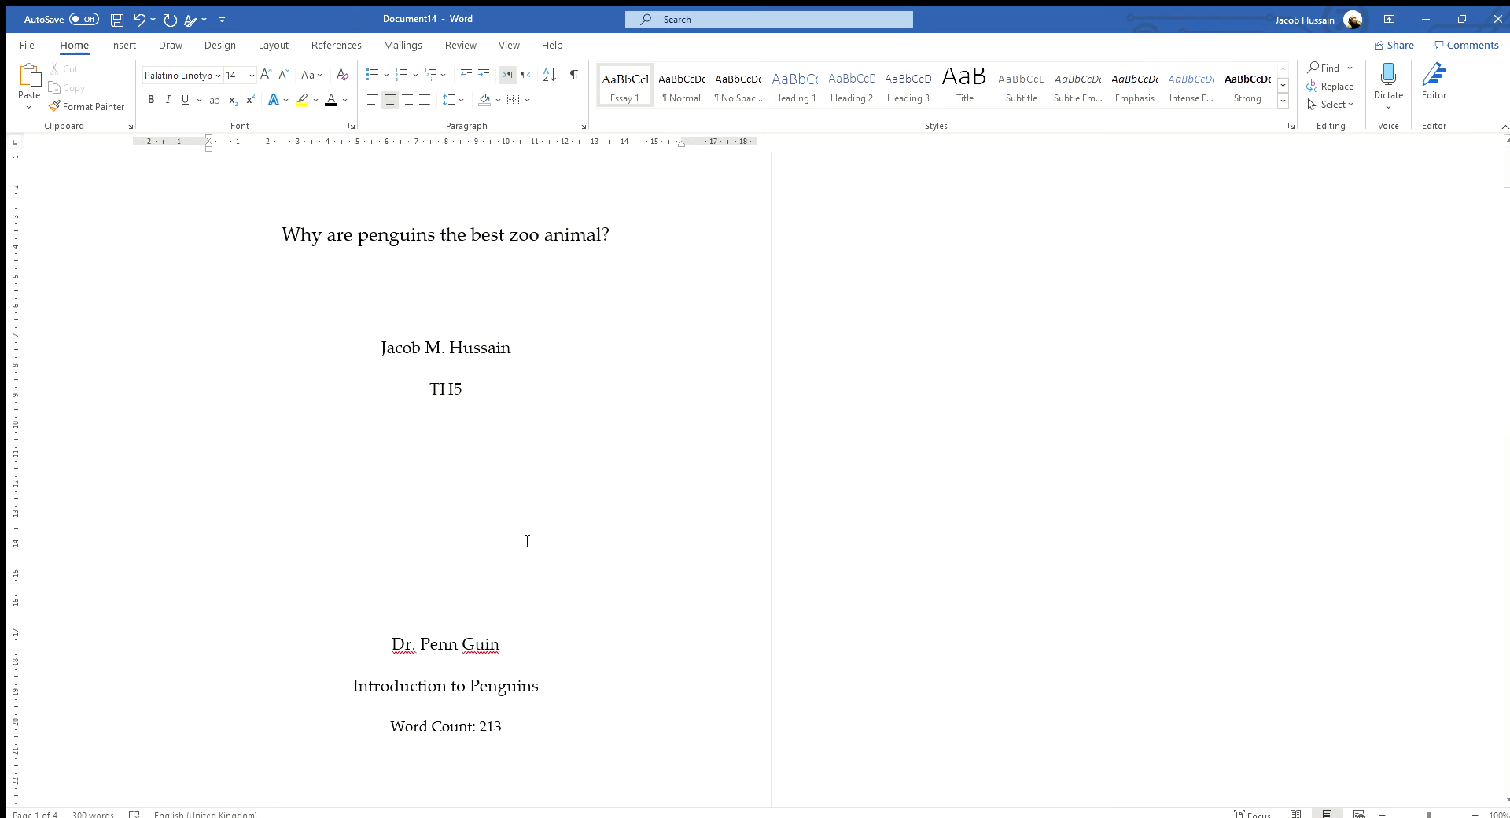
pyautogui.scroll(2, 563, 462)
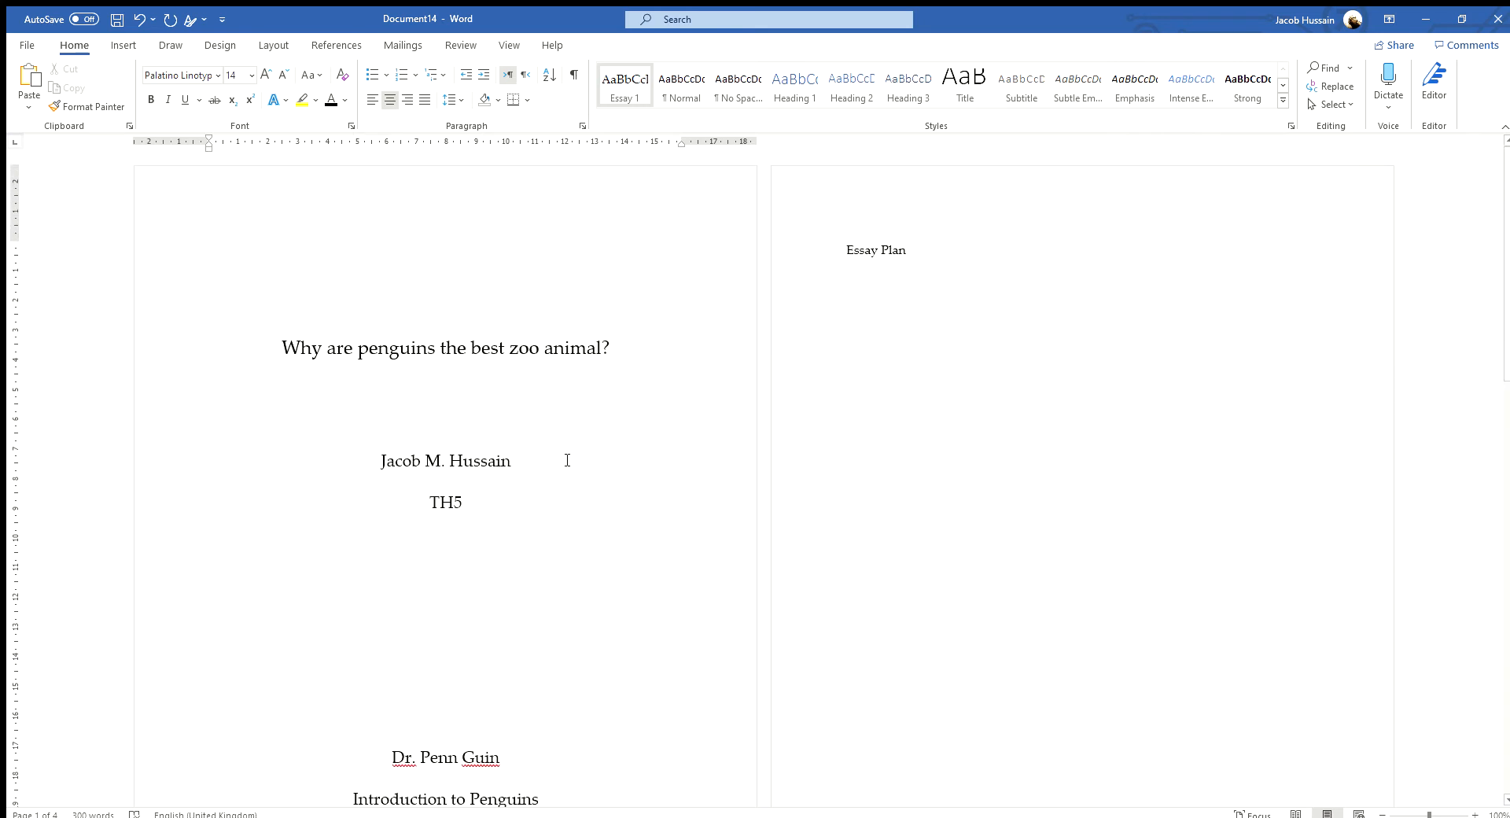
pyautogui.scroll(-4, 481, 572)
pyautogui.scroll(4, 549, 591)
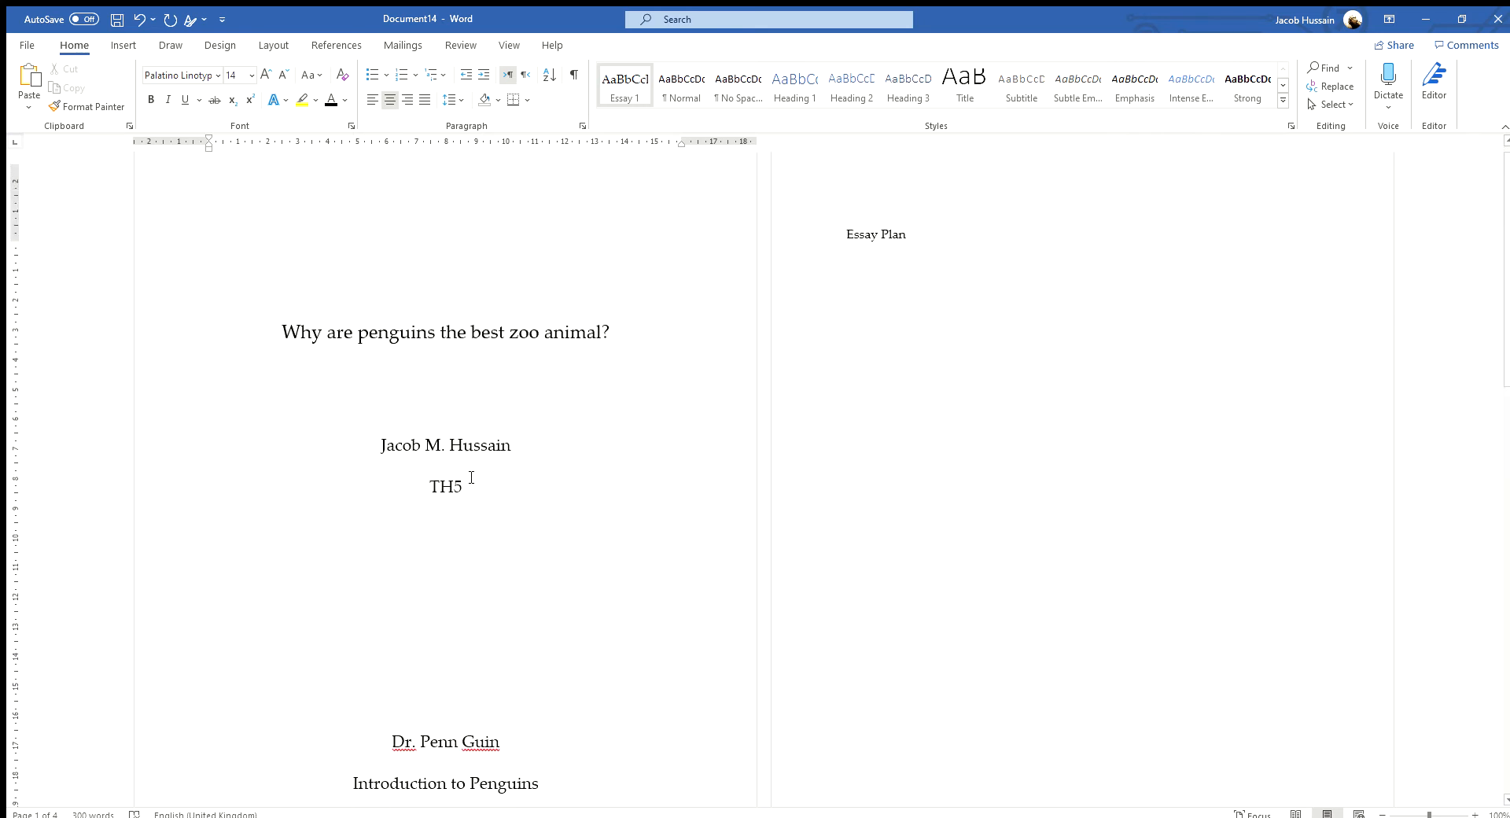
pyautogui.scroll(-7, 618, 393)
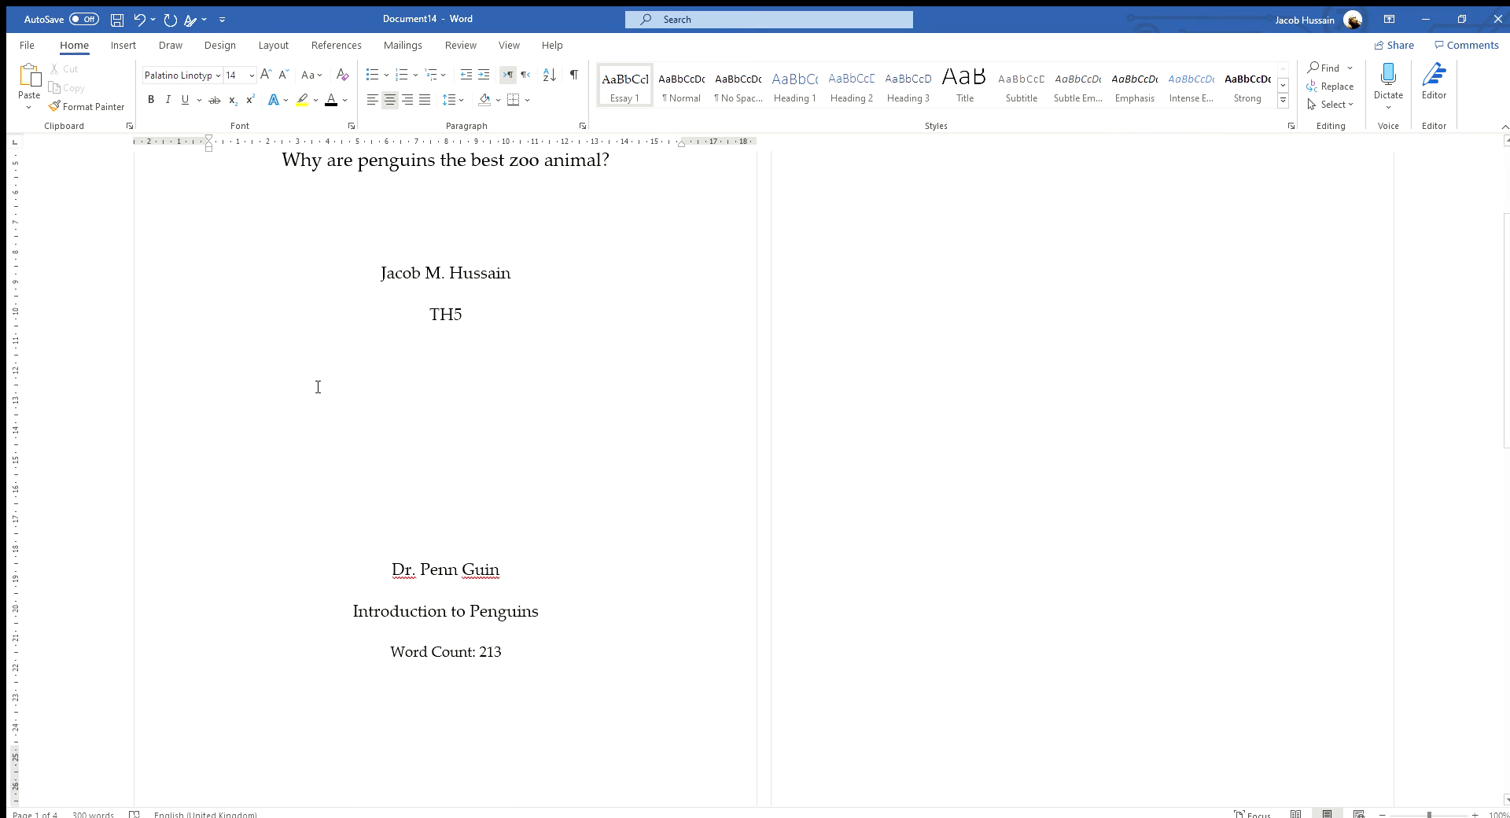
pyautogui.scroll(6, 330, 408)
pyautogui.scroll(1, 351, 437)
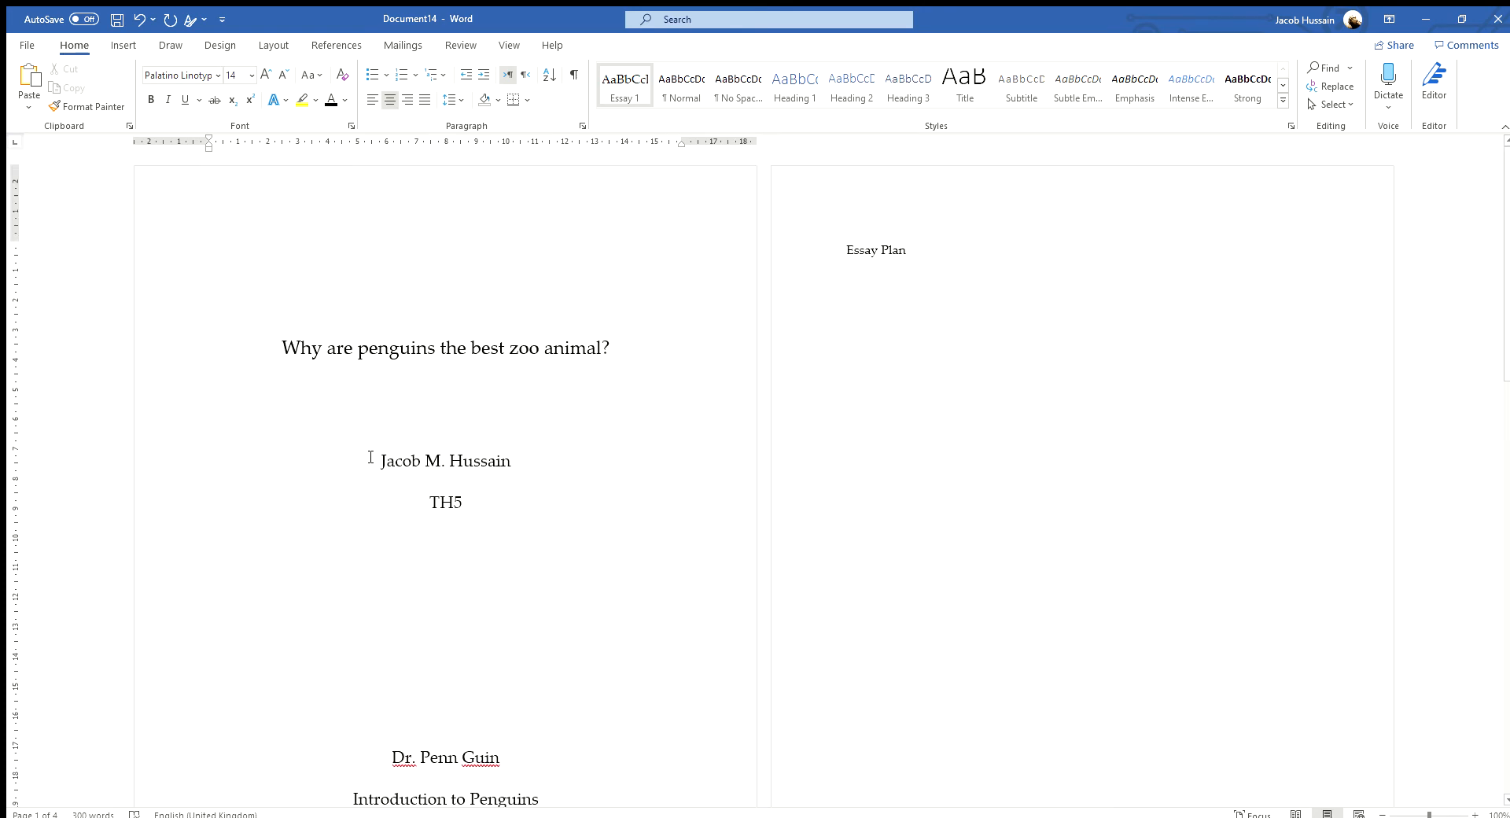
pyautogui.press('Return')
pyautogui.scroll(-7, 370, 438)
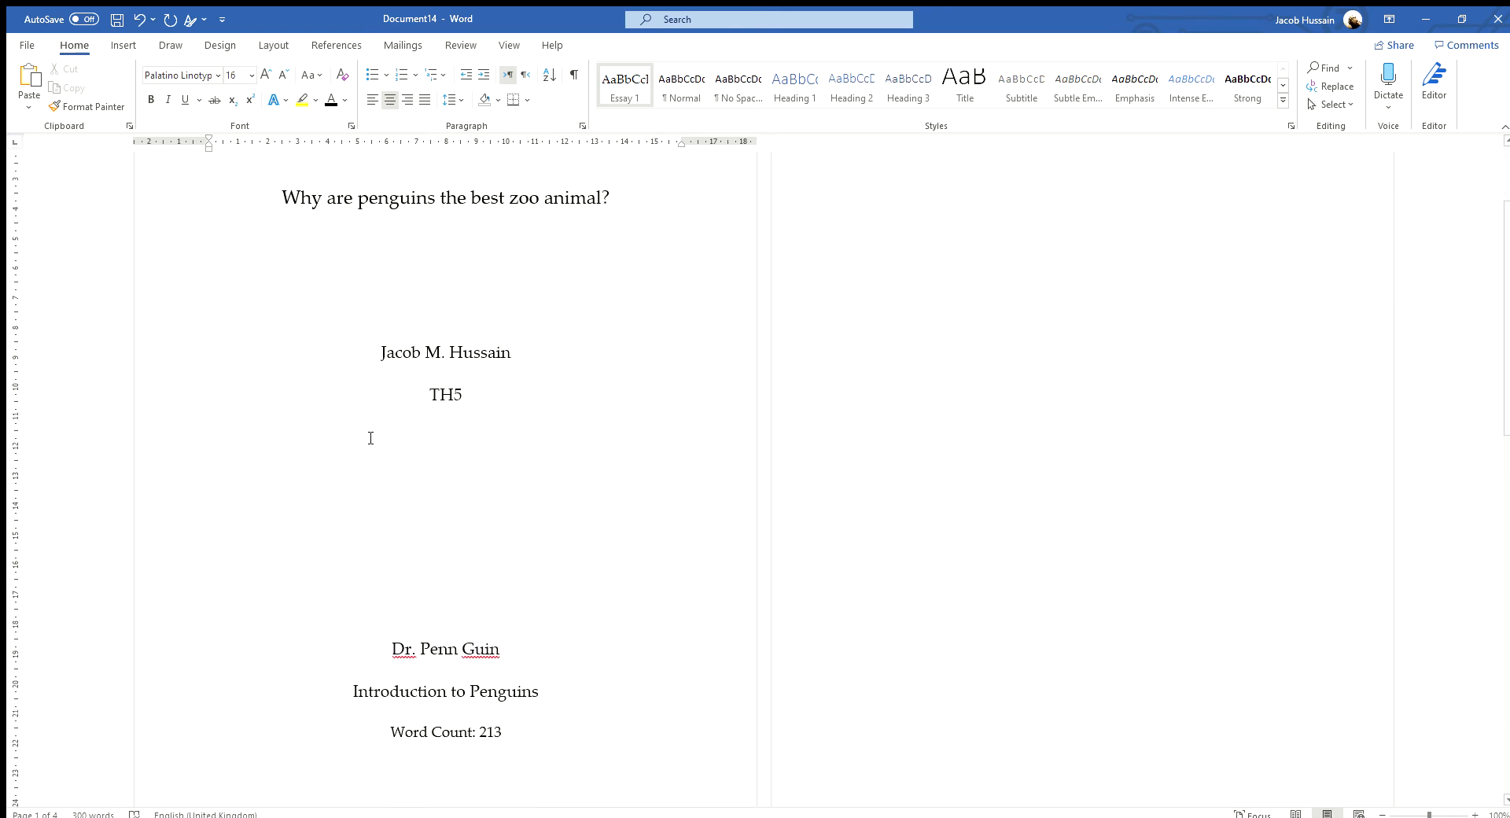
pyautogui.scroll(7, 333, 520)
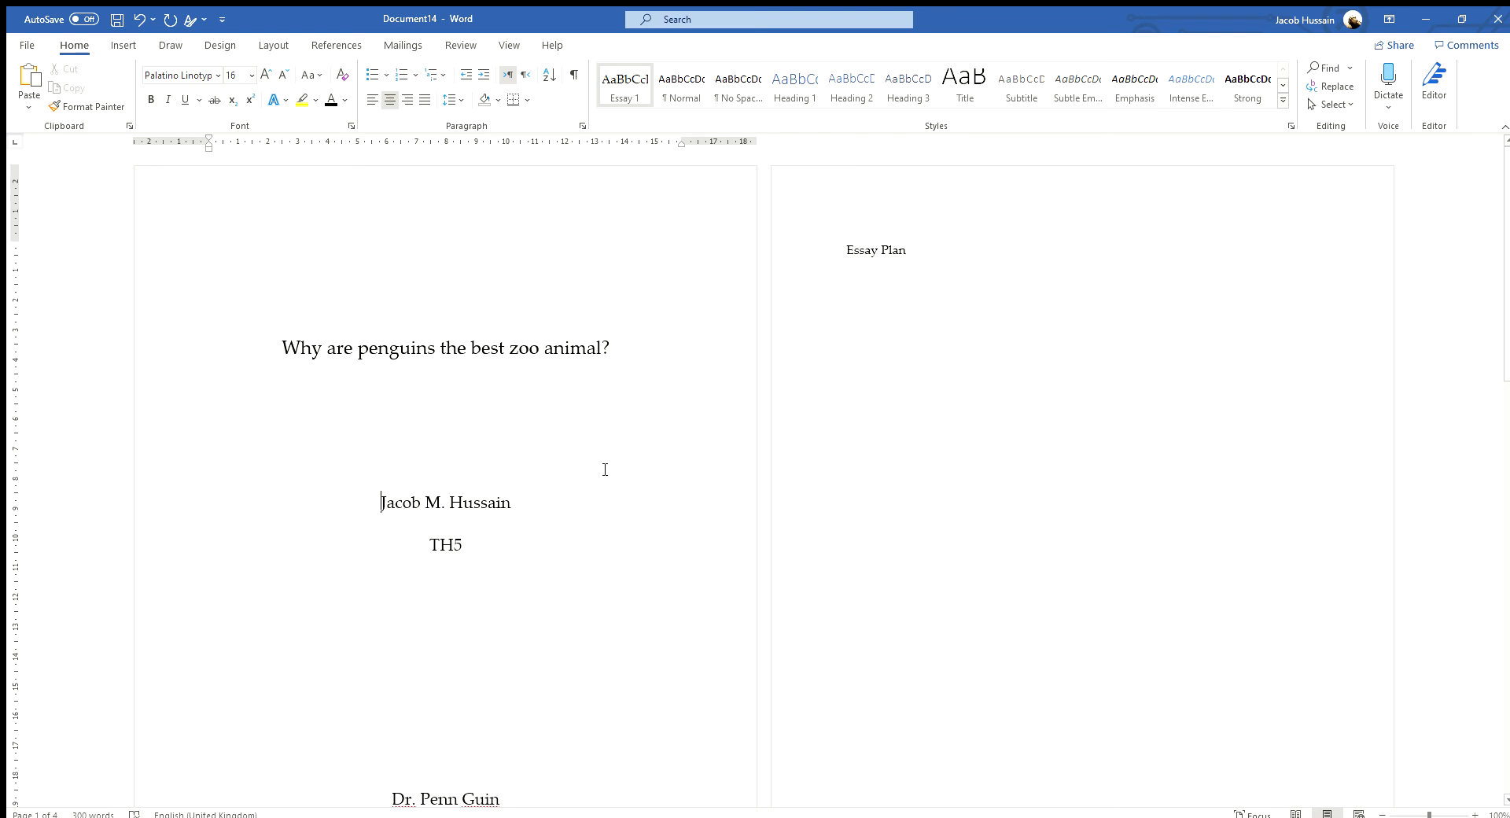
pyautogui.scroll(-2, 606, 469)
pyautogui.scroll(2, 605, 469)
pyautogui.scroll(-3, 472, 343)
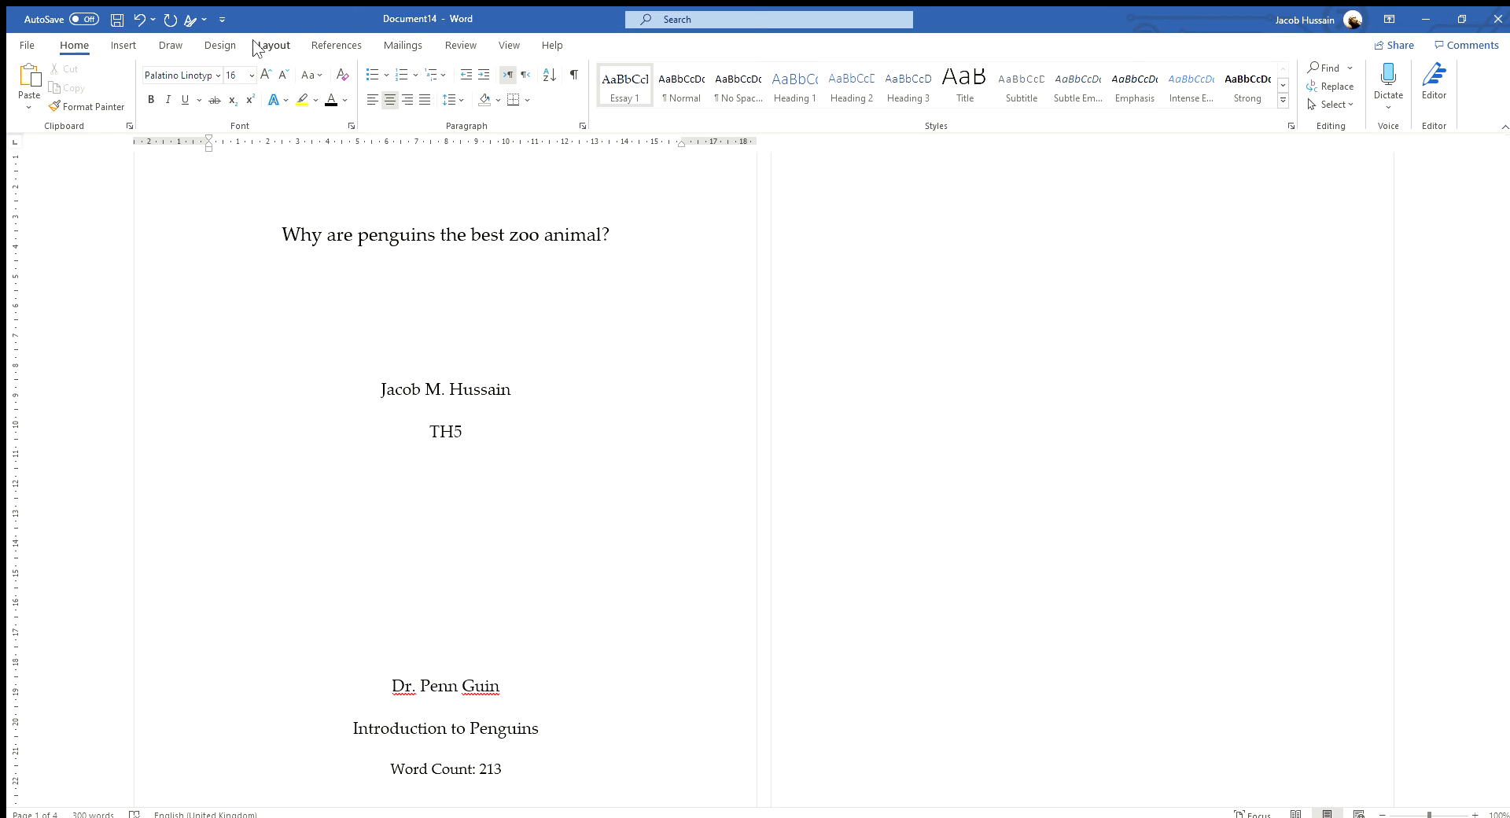
# Step: Insert right-aligned page numbers in the "1 | Page" format into the footer, with the count starting at 0 on the title page
pyautogui.click(123, 45)
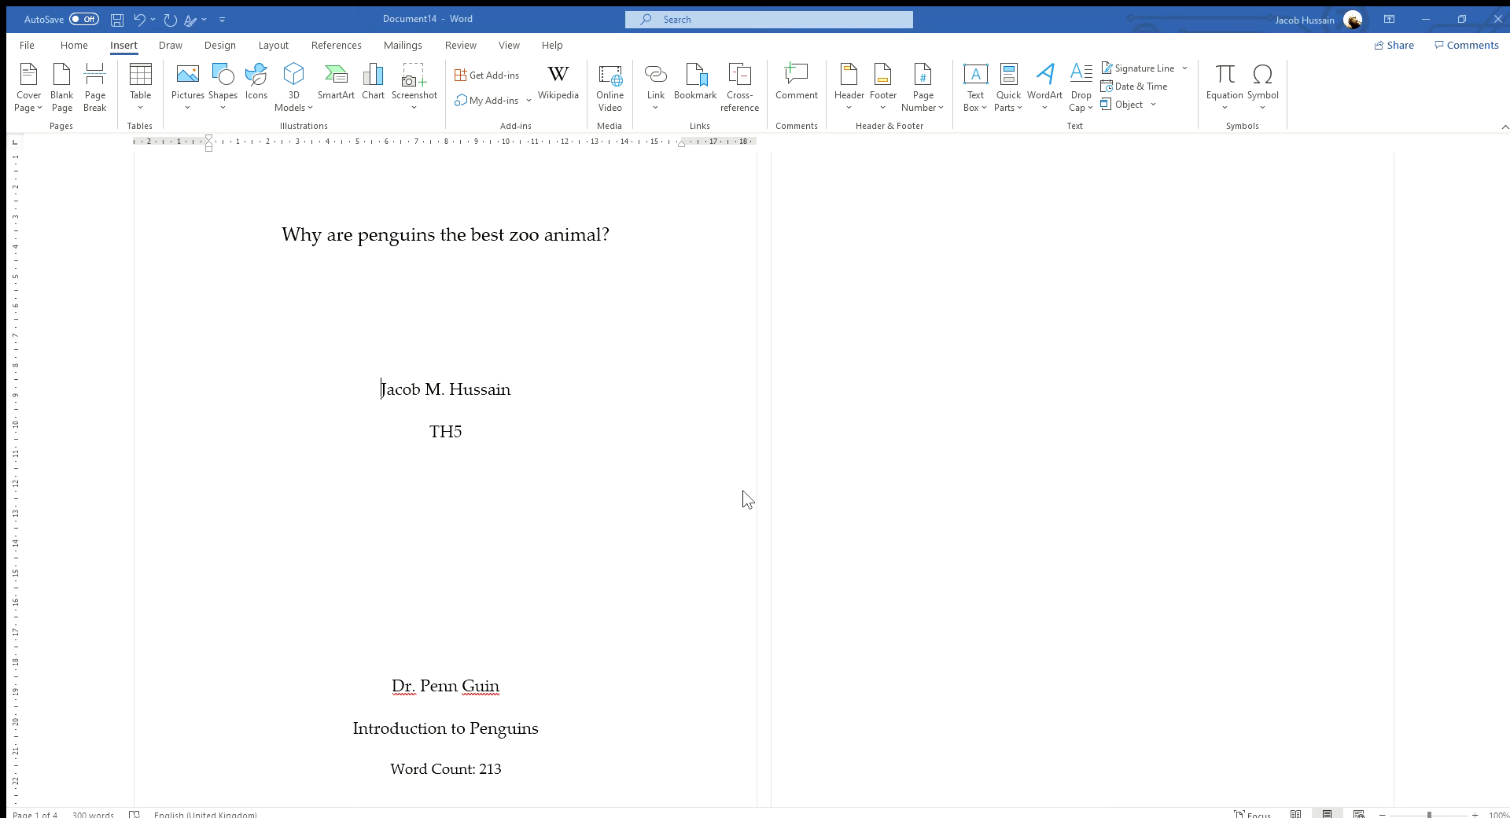
pyautogui.scroll(-3, 747, 498)
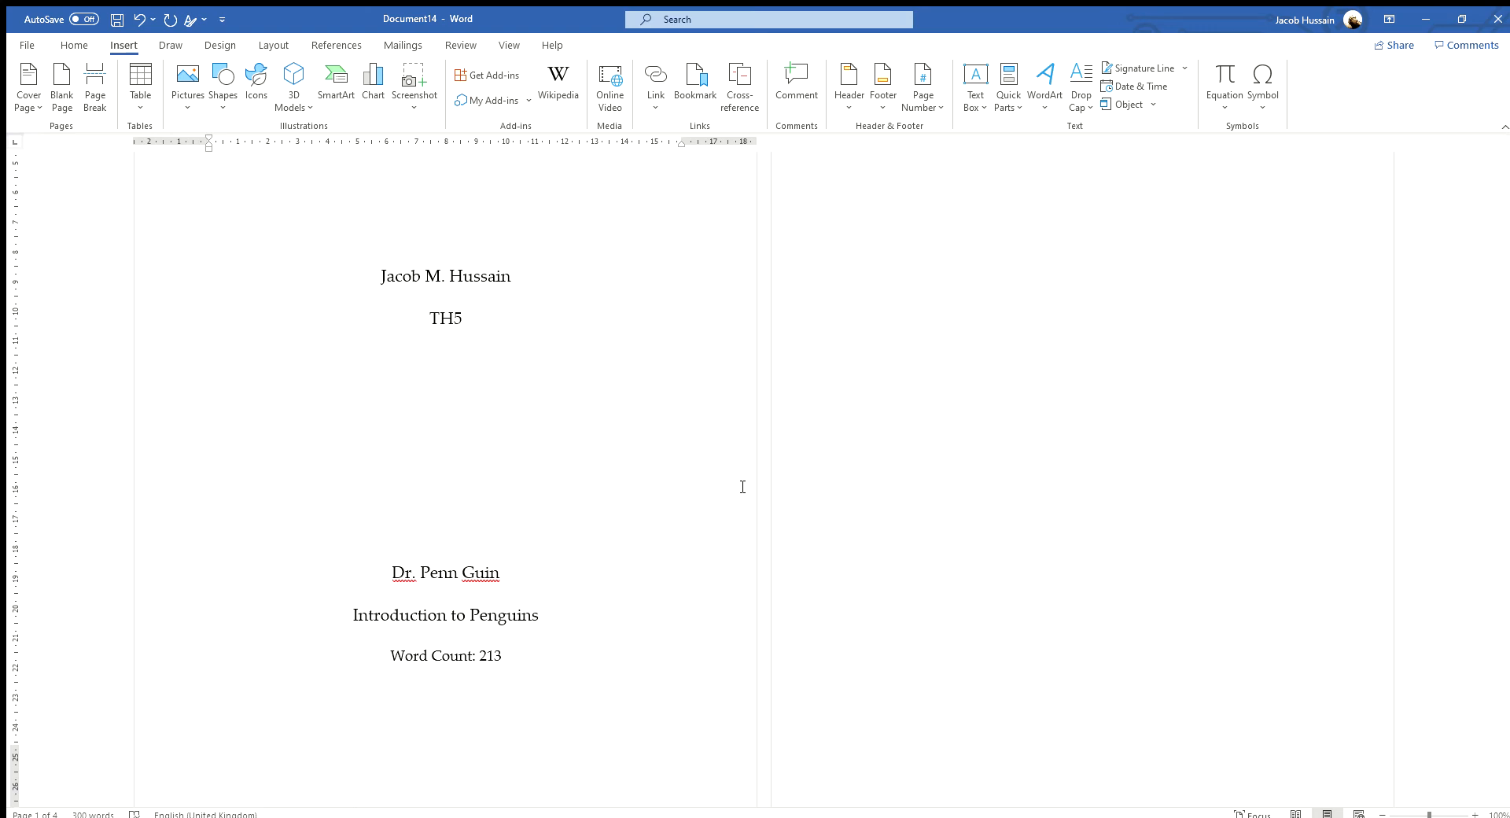
pyautogui.scroll(-3, 743, 487)
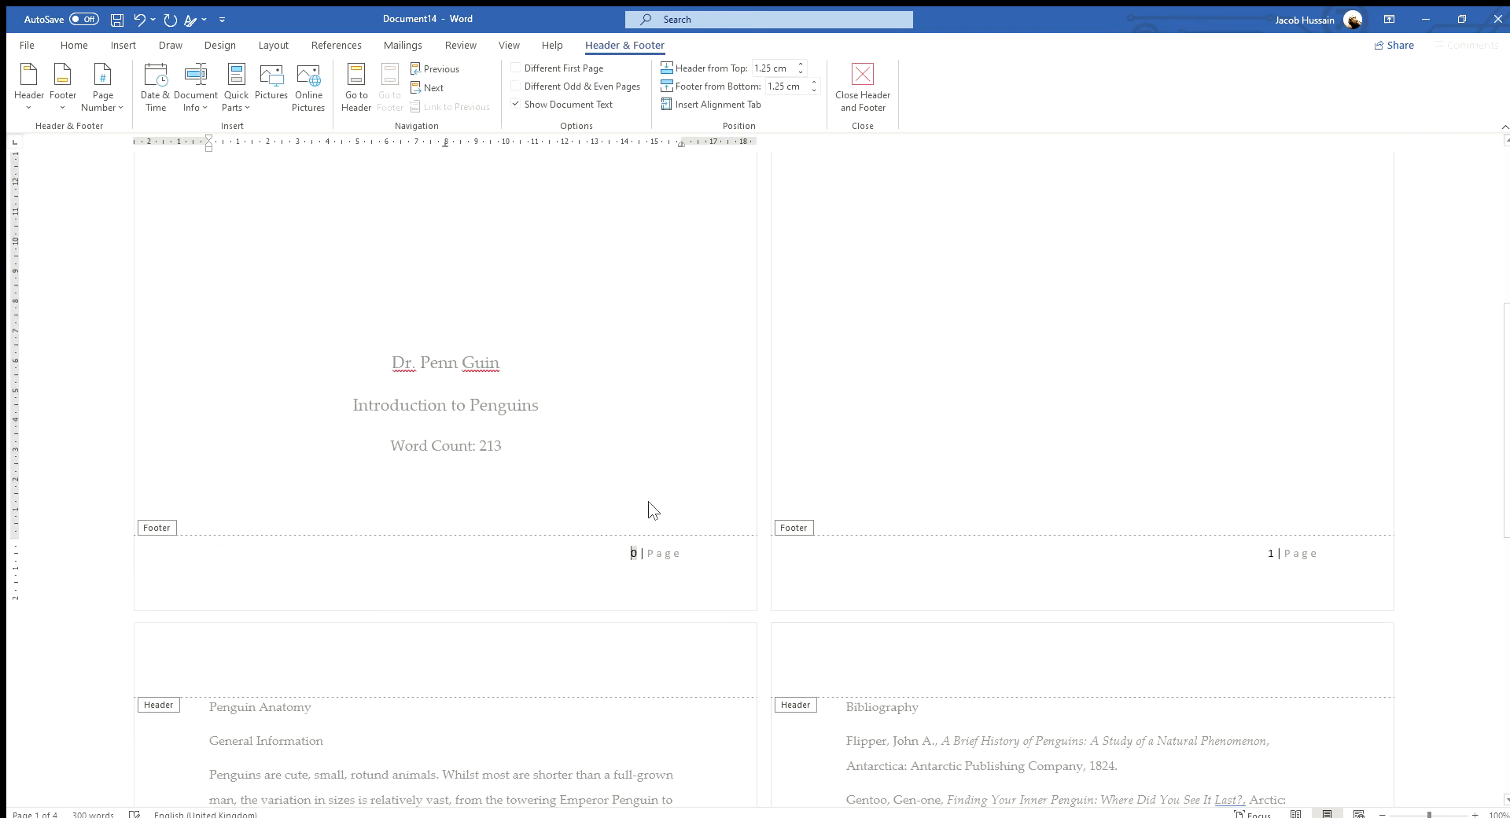
pyautogui.scroll(10, 620, 511)
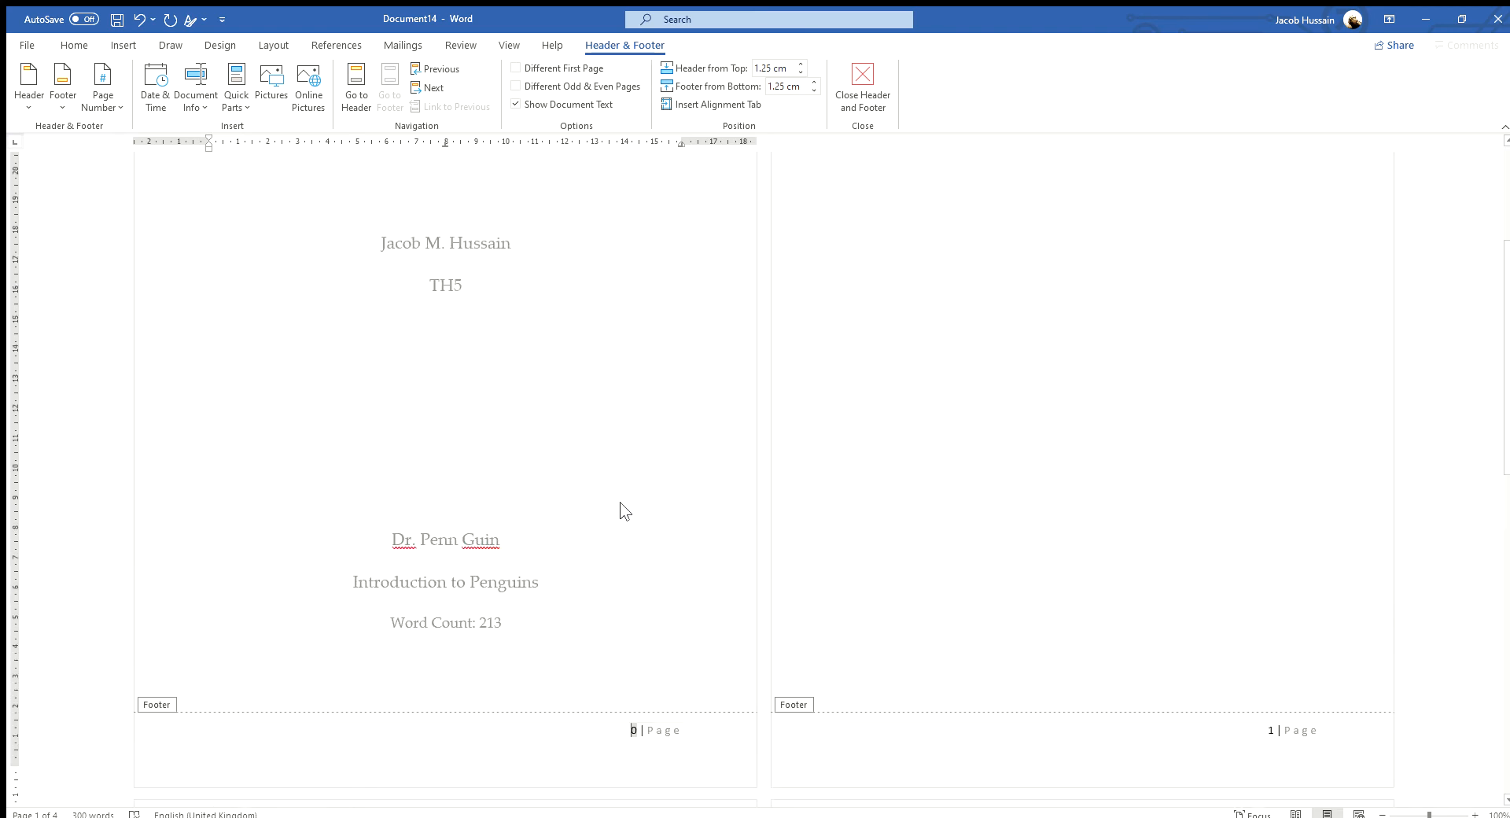
pyautogui.scroll(-4, 570, 482)
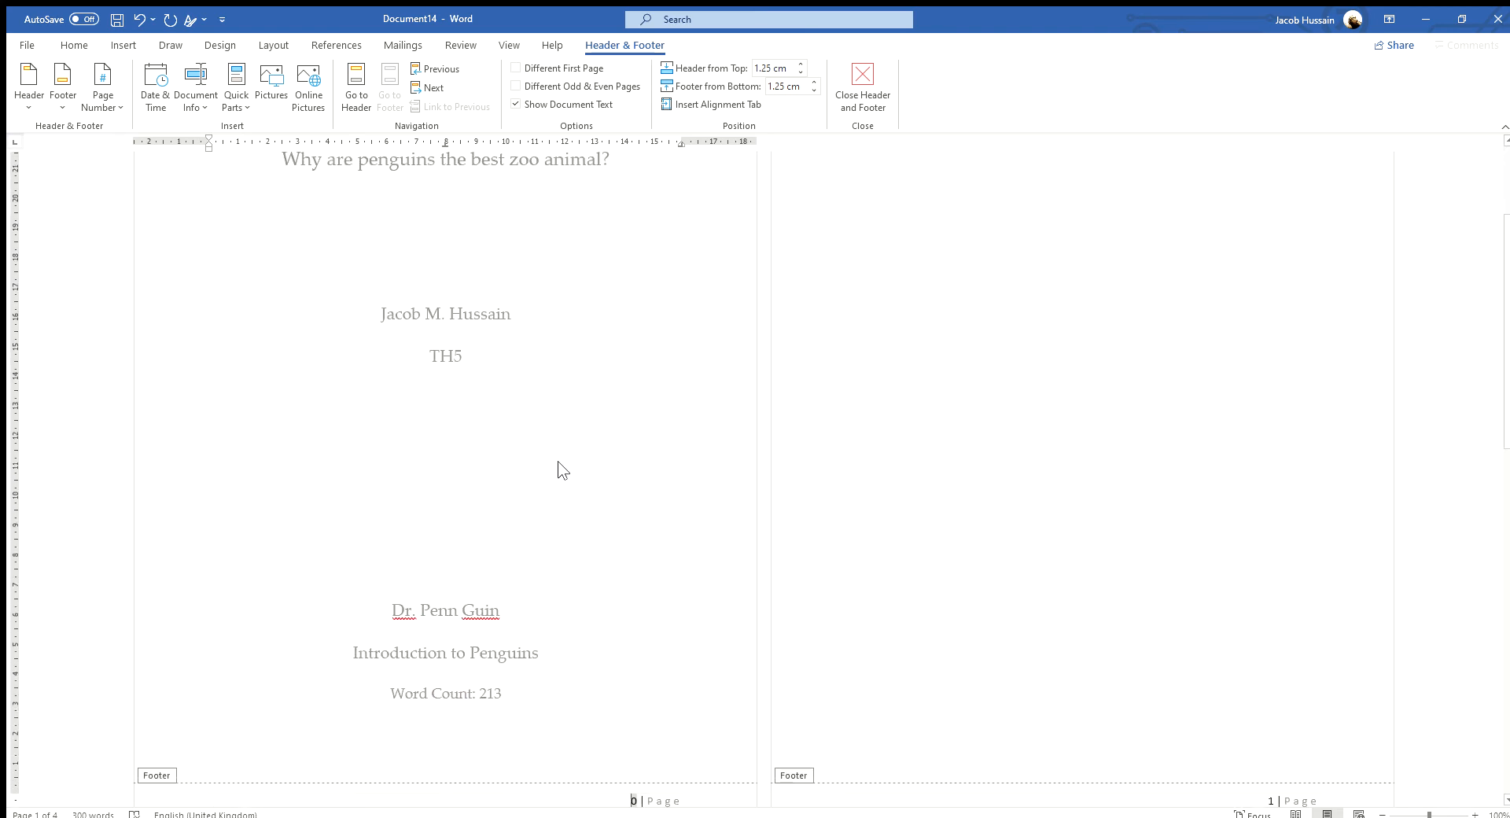
pyautogui.scroll(-5, 562, 470)
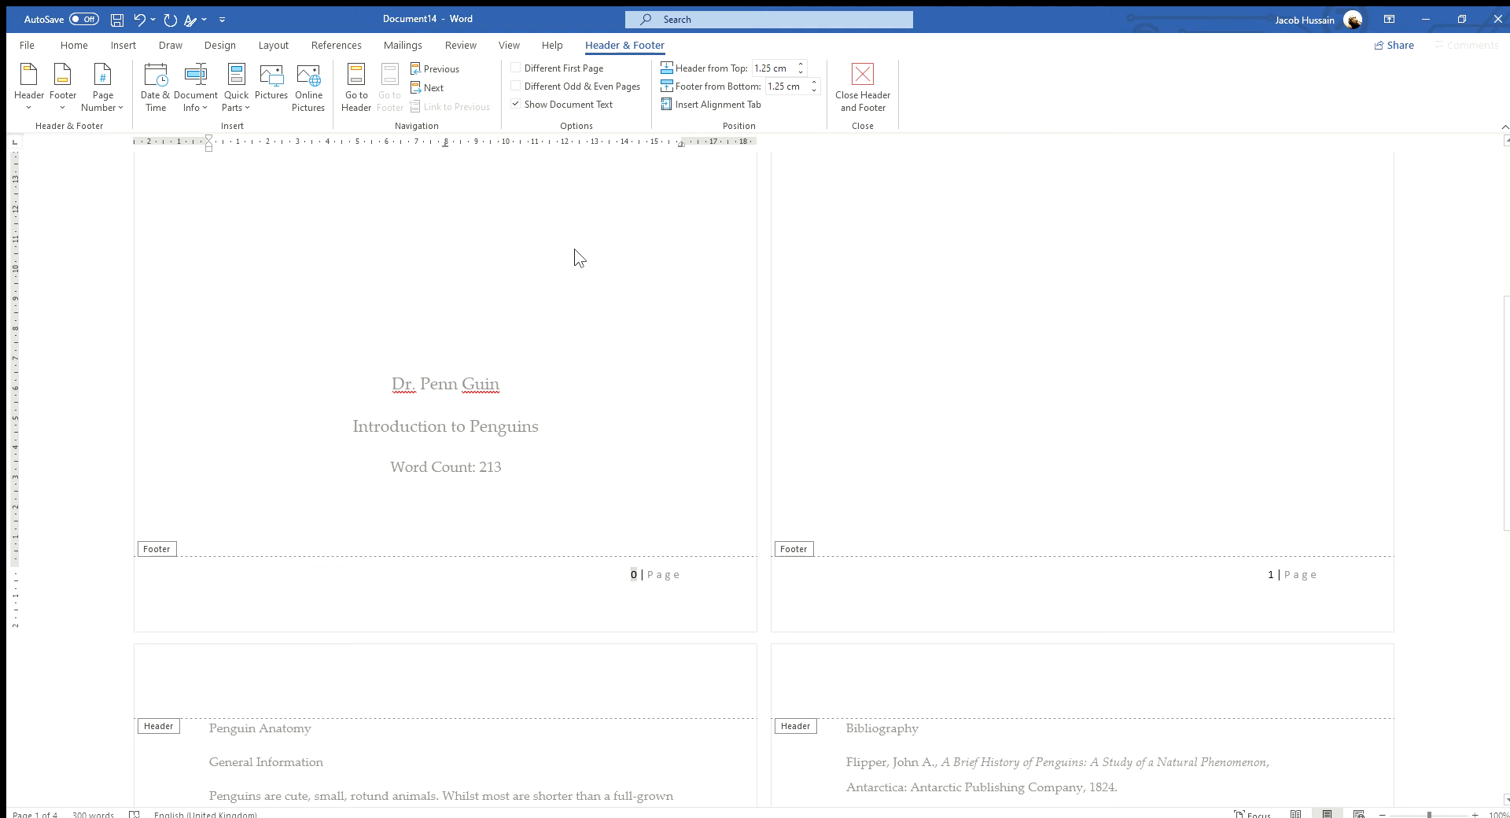
# Step: Use a different first page so the title page carries no page number, close the footer and check the pages
pyautogui.click(528, 69)
pyautogui.click(863, 83)
pyautogui.scroll(-5, 1163, 462)
pyautogui.scroll(1, 1268, 474)
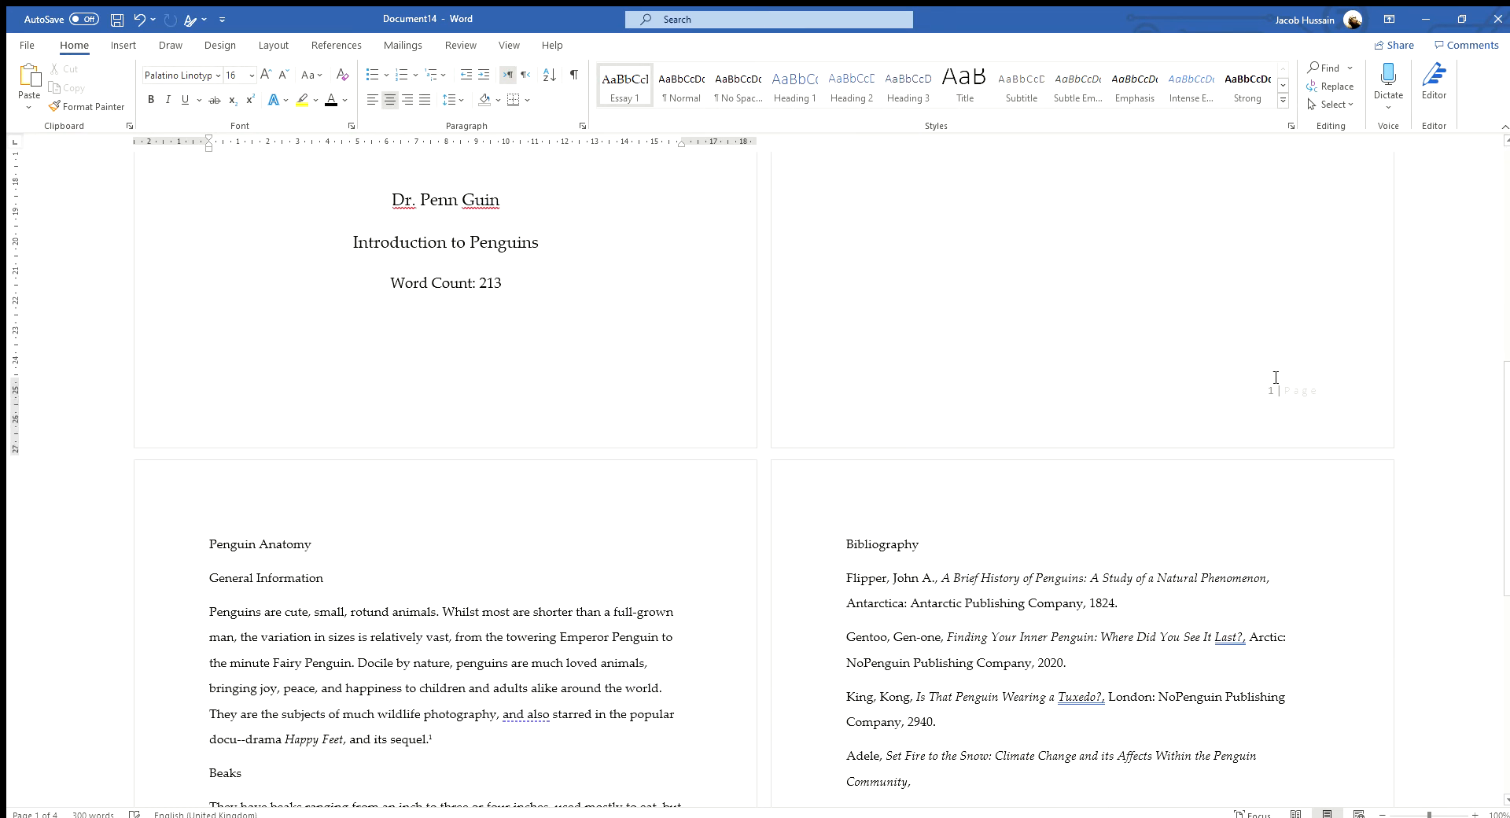
pyautogui.scroll(8, 1276, 405)
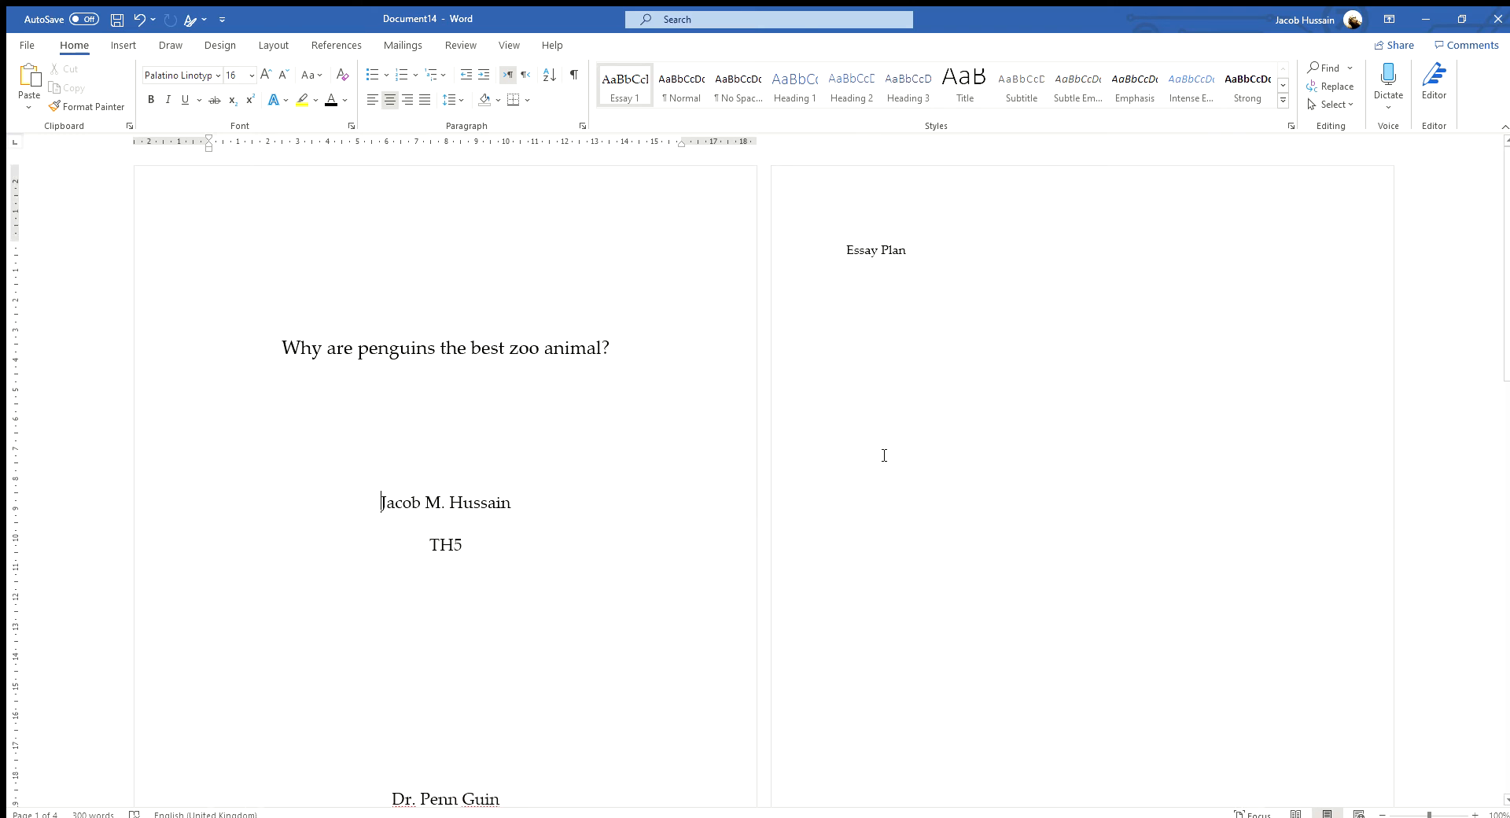
pyautogui.scroll(-11, 878, 377)
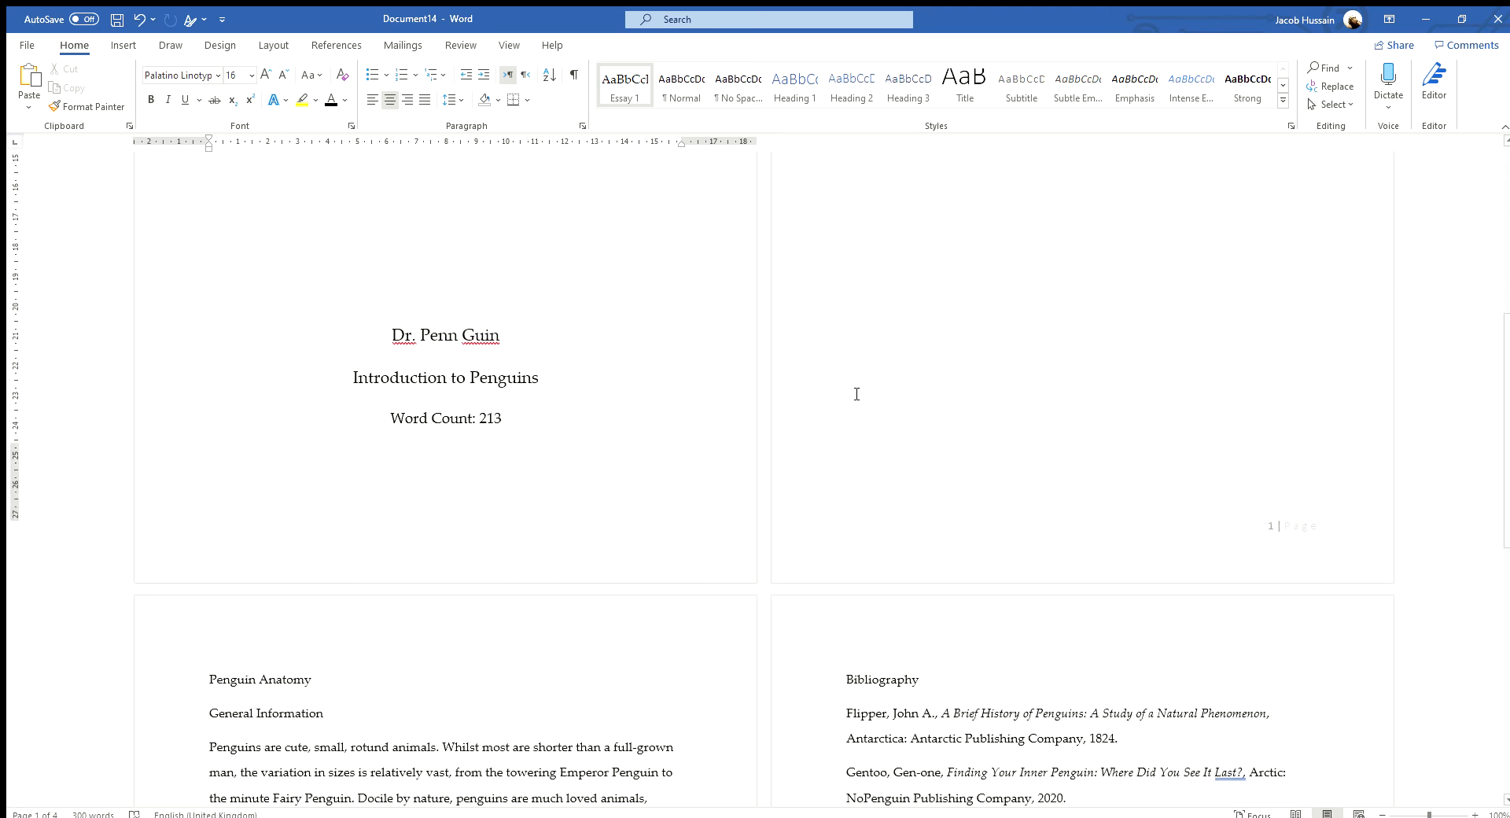
# Step: Hide the ruler and show it again above the essay body
pyautogui.scroll(-1, 447, 469)
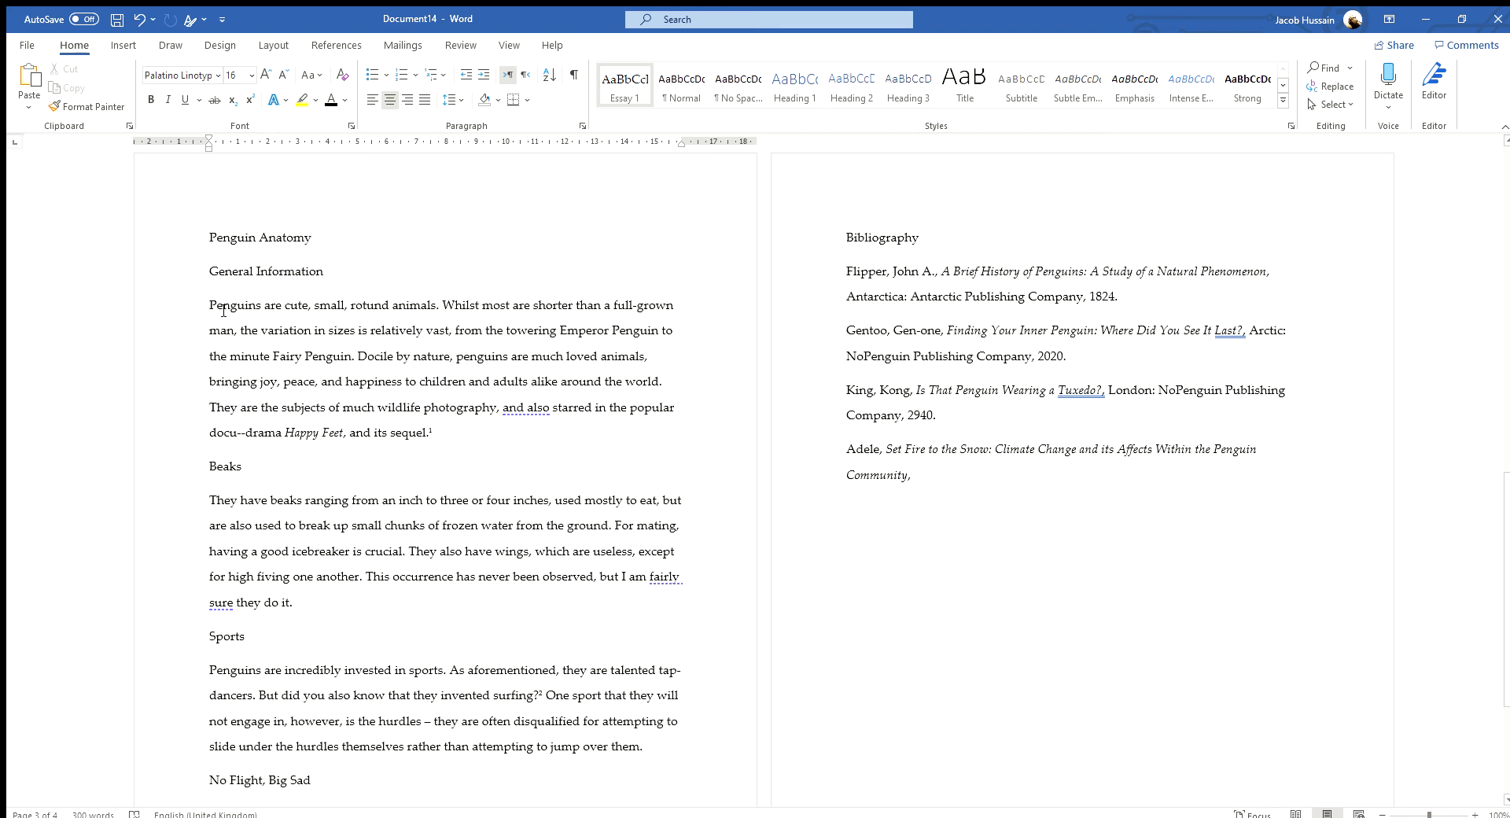
pyautogui.moveTo(234, 320); pyautogui.dragTo(319, 357)
pyautogui.click(319, 358)
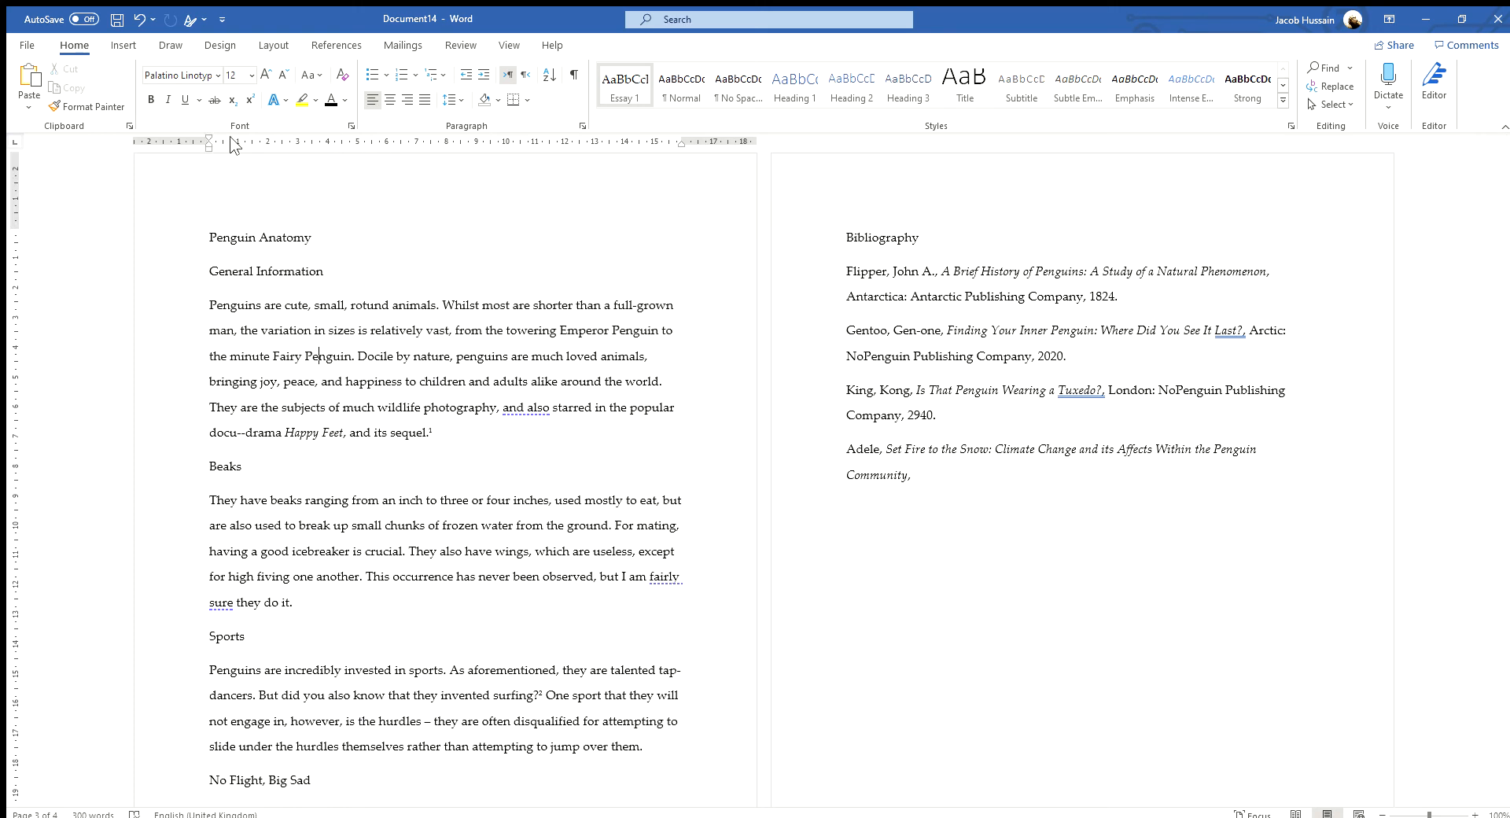
pyautogui.click(460, 45)
pyautogui.click(413, 44)
pyautogui.click(507, 44)
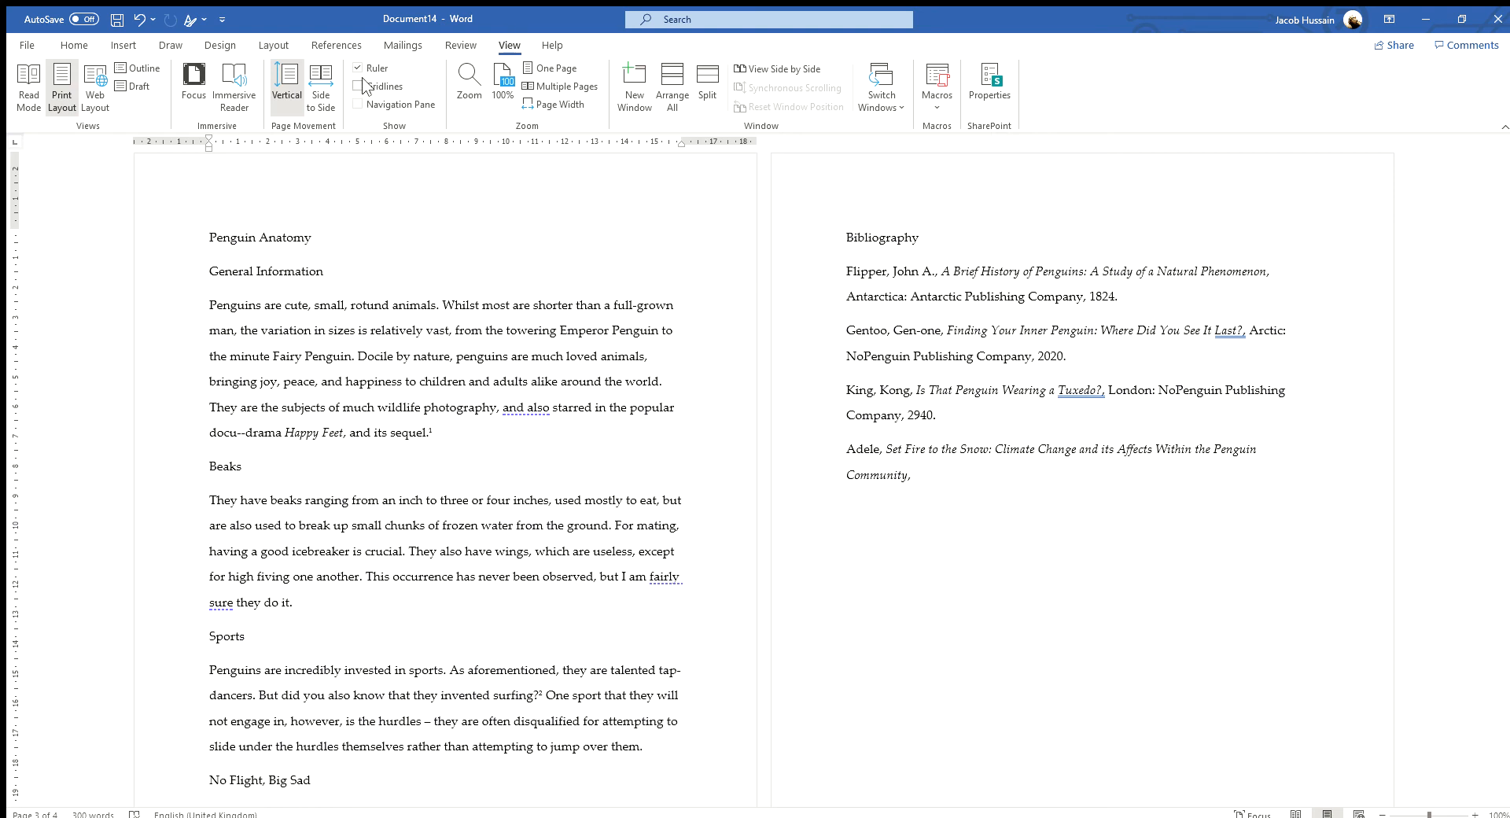
pyautogui.click(357, 69)
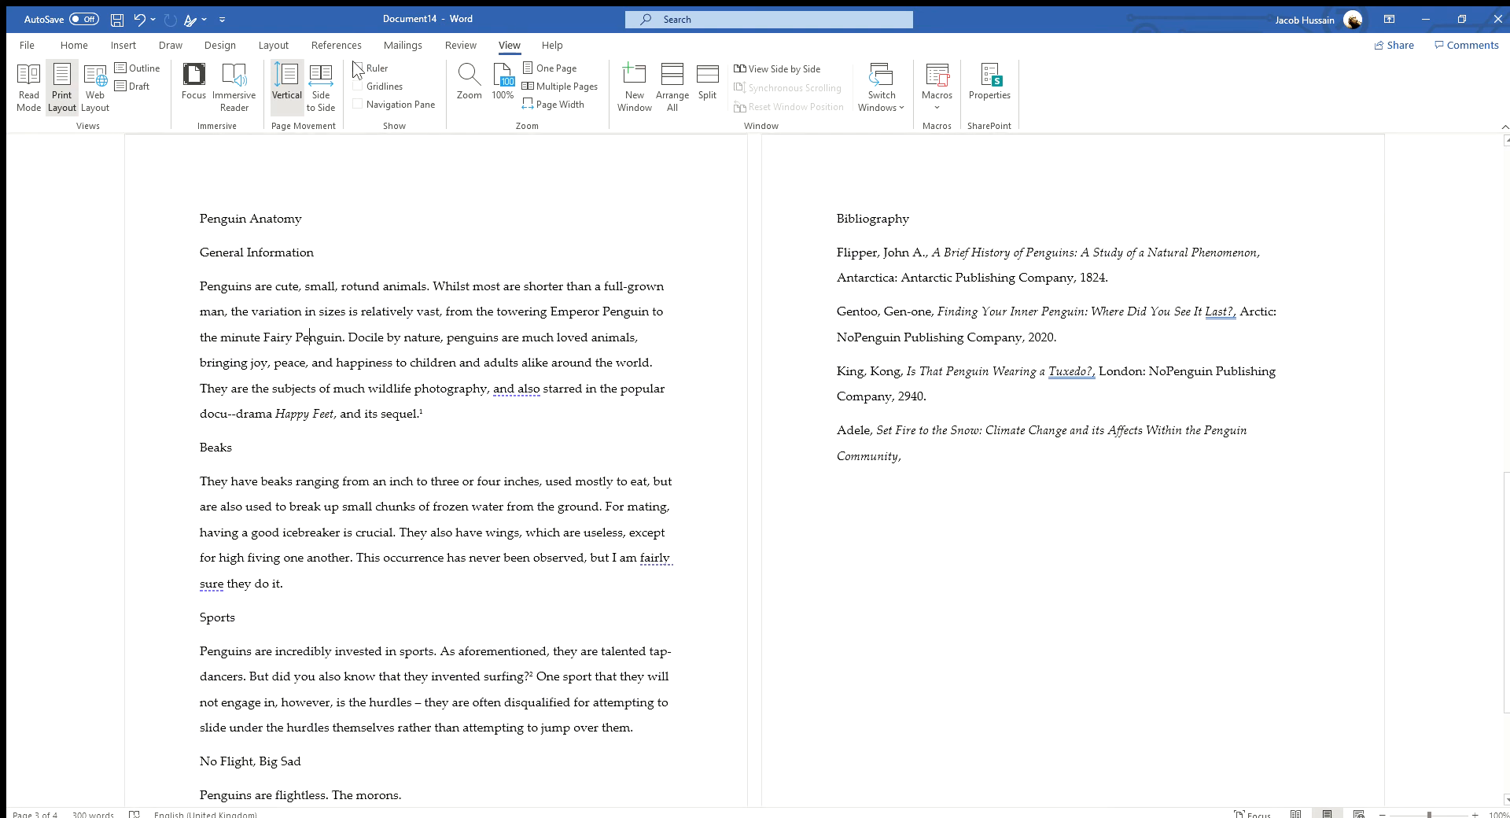
pyautogui.click(358, 68)
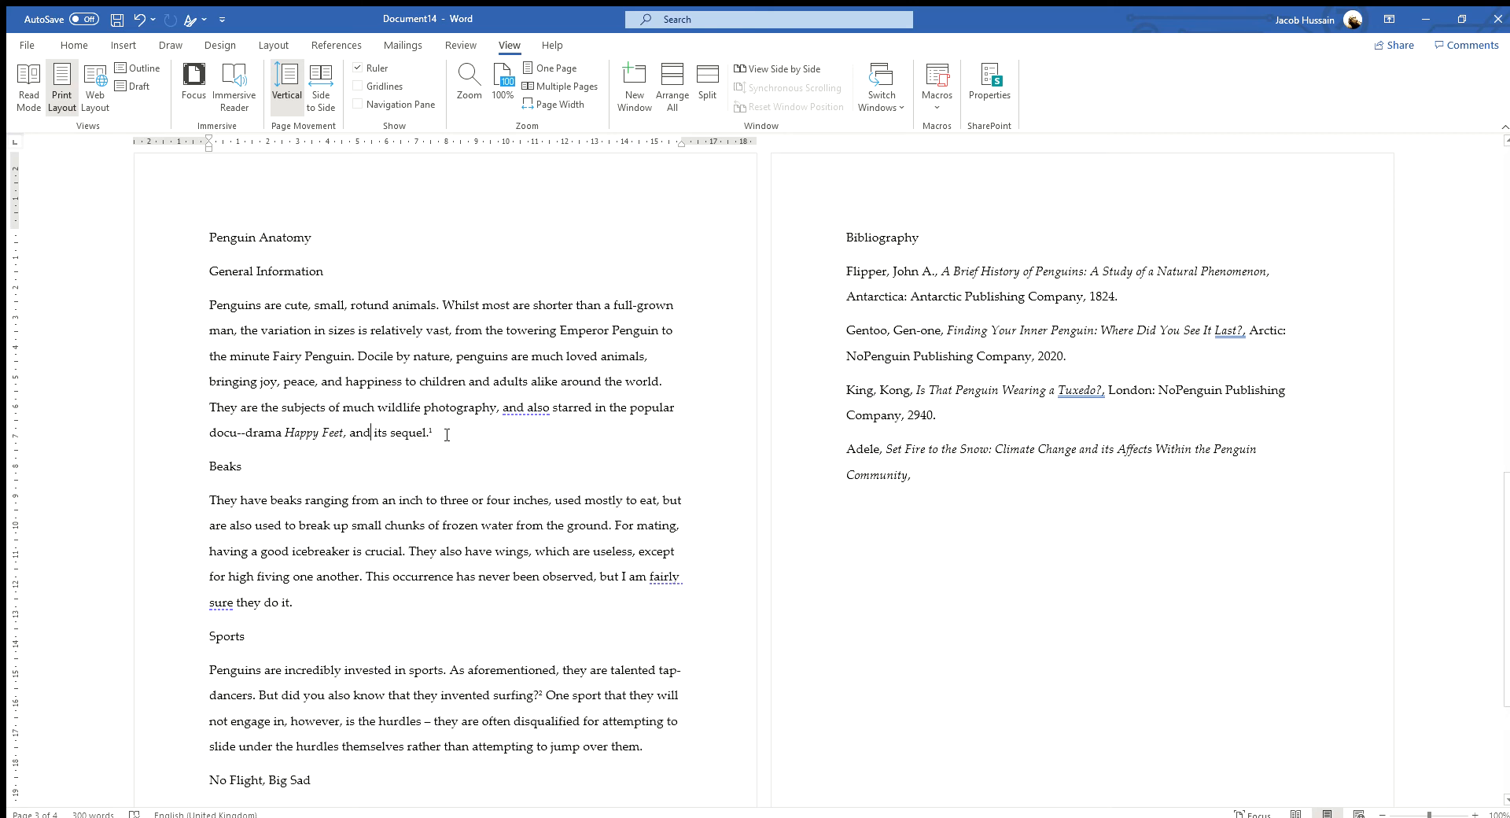
# Step: Give the General Information and Beaks paragraphs a first-line indent of about 1 cm
pyautogui.moveTo(447, 435); pyautogui.dragTo(239, 310)
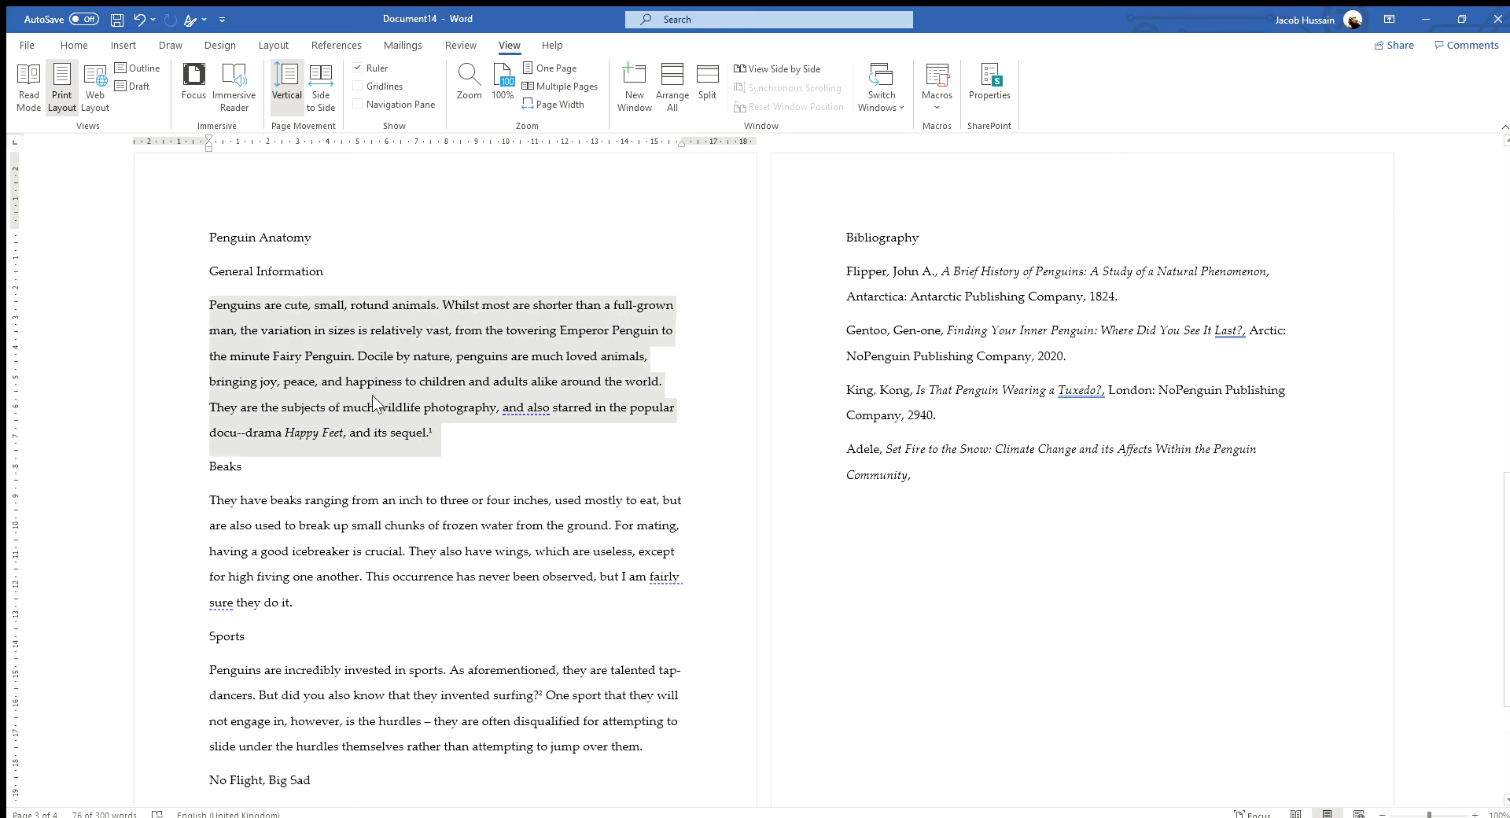
pyautogui.moveTo(208, 140); pyautogui.dragTo(235, 140)
pyautogui.click(274, 500)
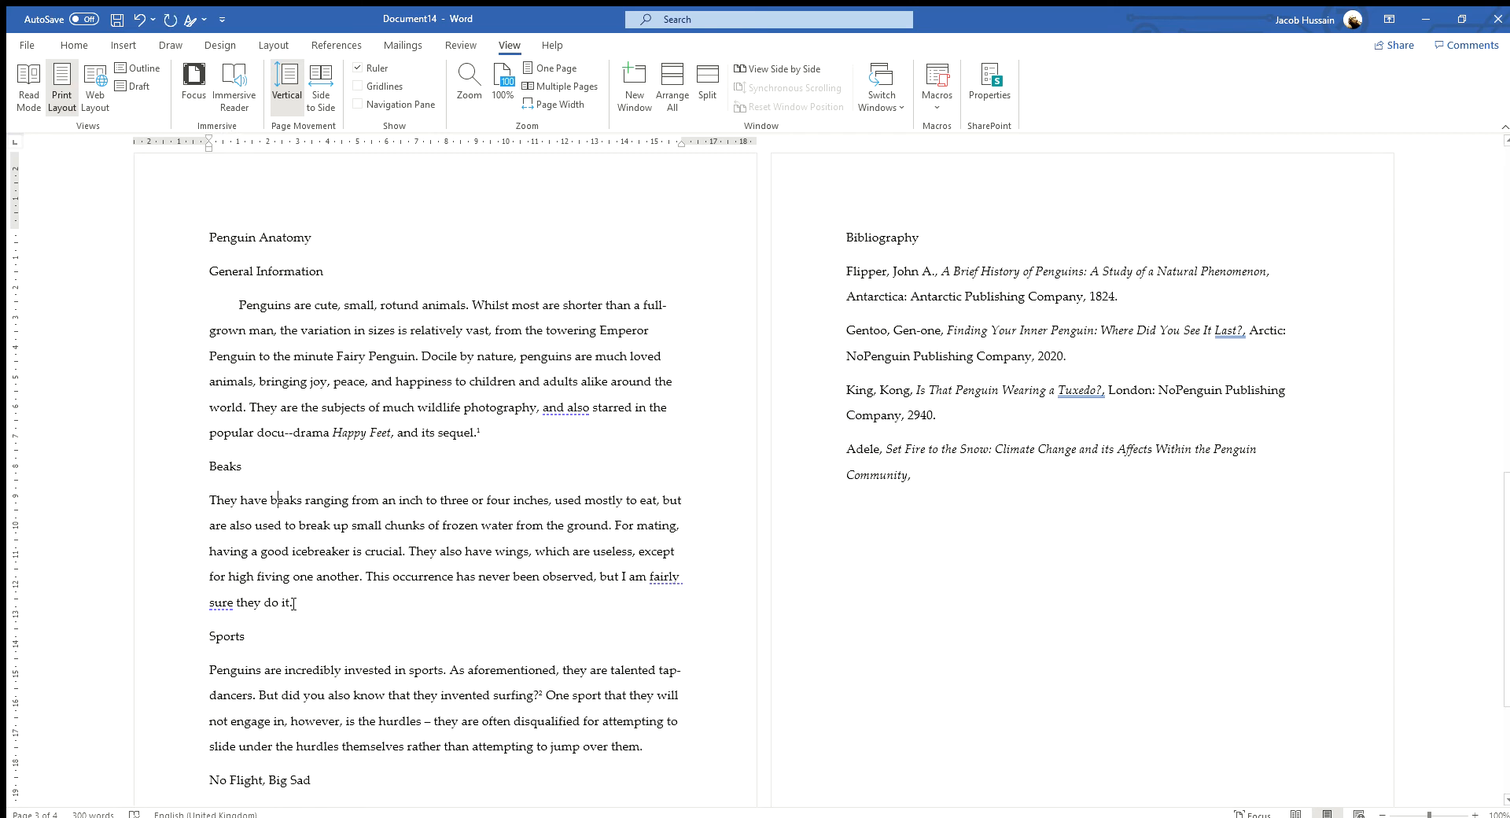
pyautogui.moveTo(288, 591); pyautogui.dragTo(208, 498)
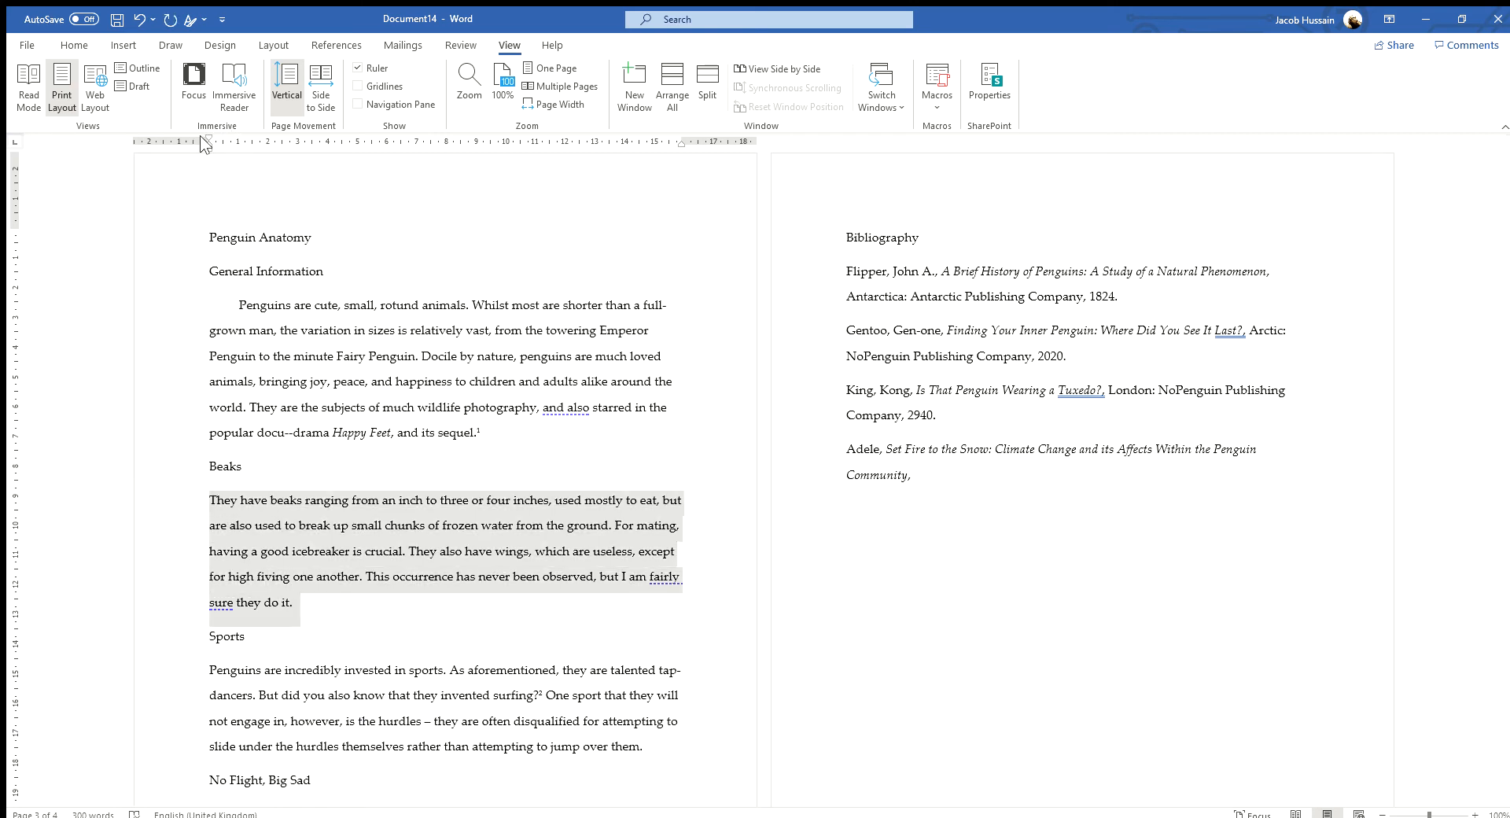
pyautogui.moveTo(207, 140); pyautogui.dragTo(237, 140)
# Step: Give the paragraphs under Sports and No Flight, Big Sad a first-line indent of about 1 cm
pyautogui.scroll(-3, 272, 432)
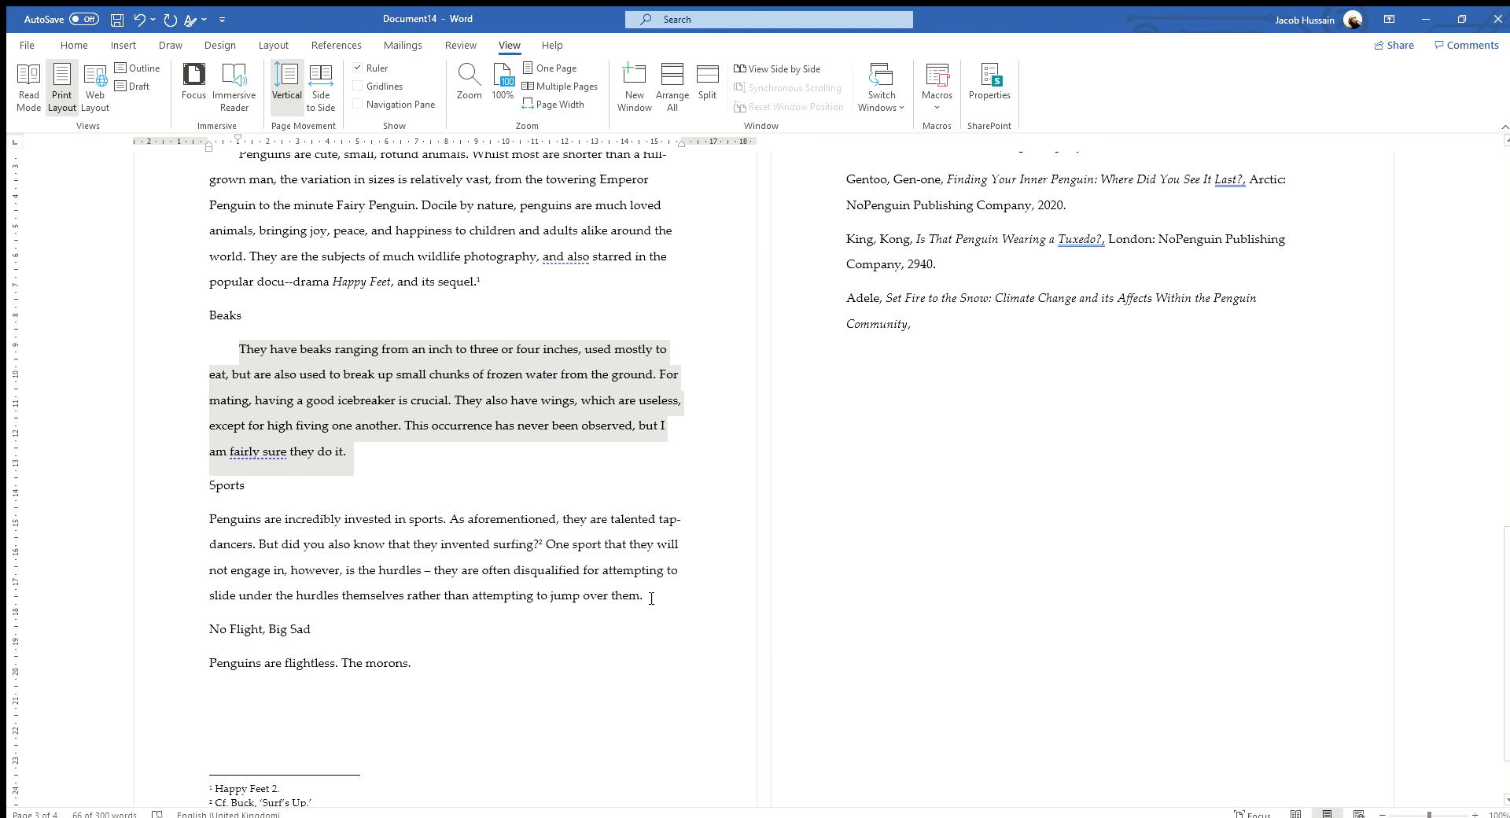
pyautogui.moveTo(652, 597); pyautogui.dragTo(191, 521)
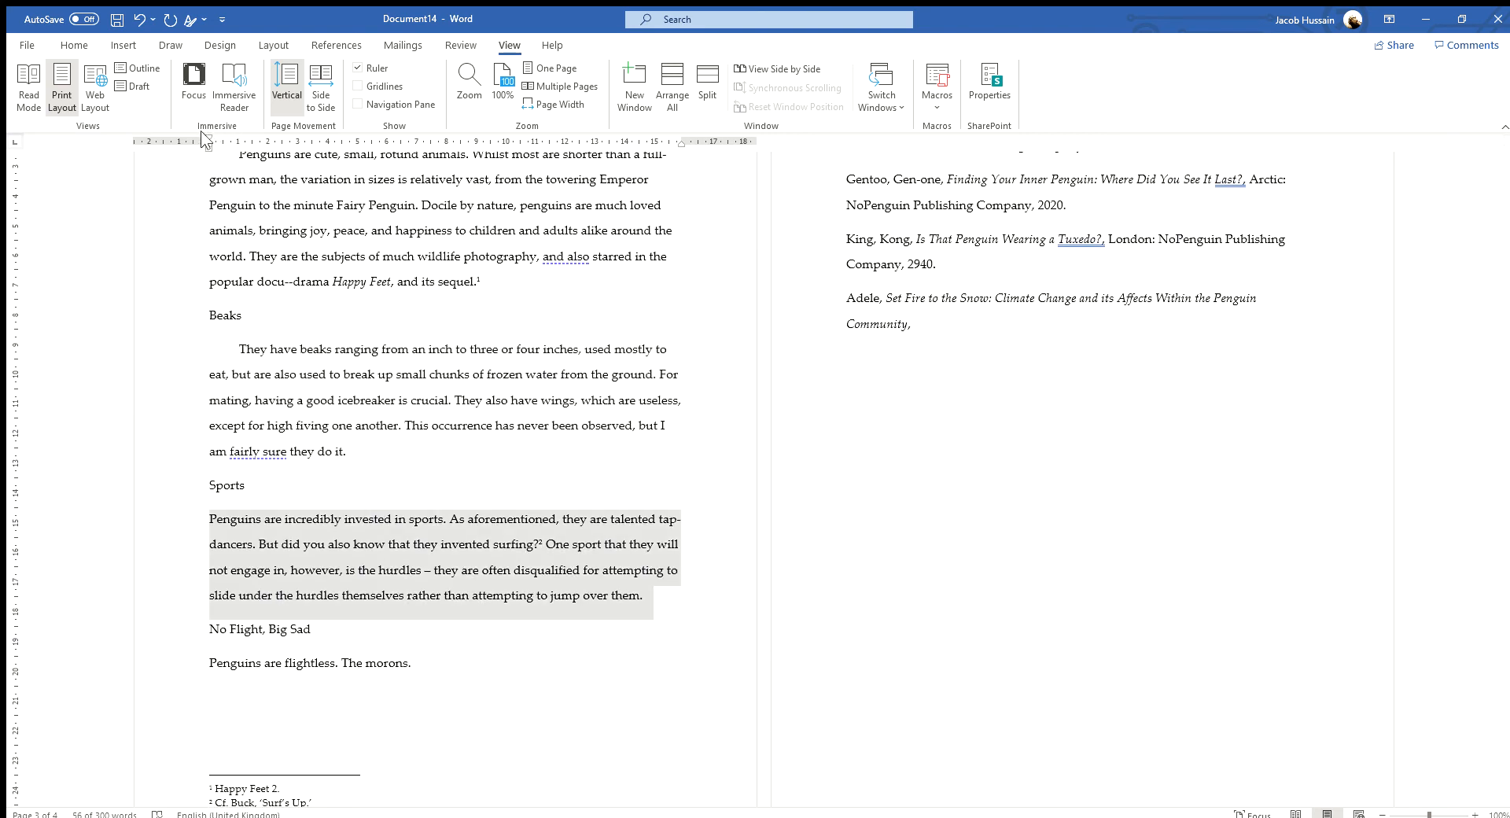
pyautogui.moveTo(206, 140); pyautogui.dragTo(238, 140)
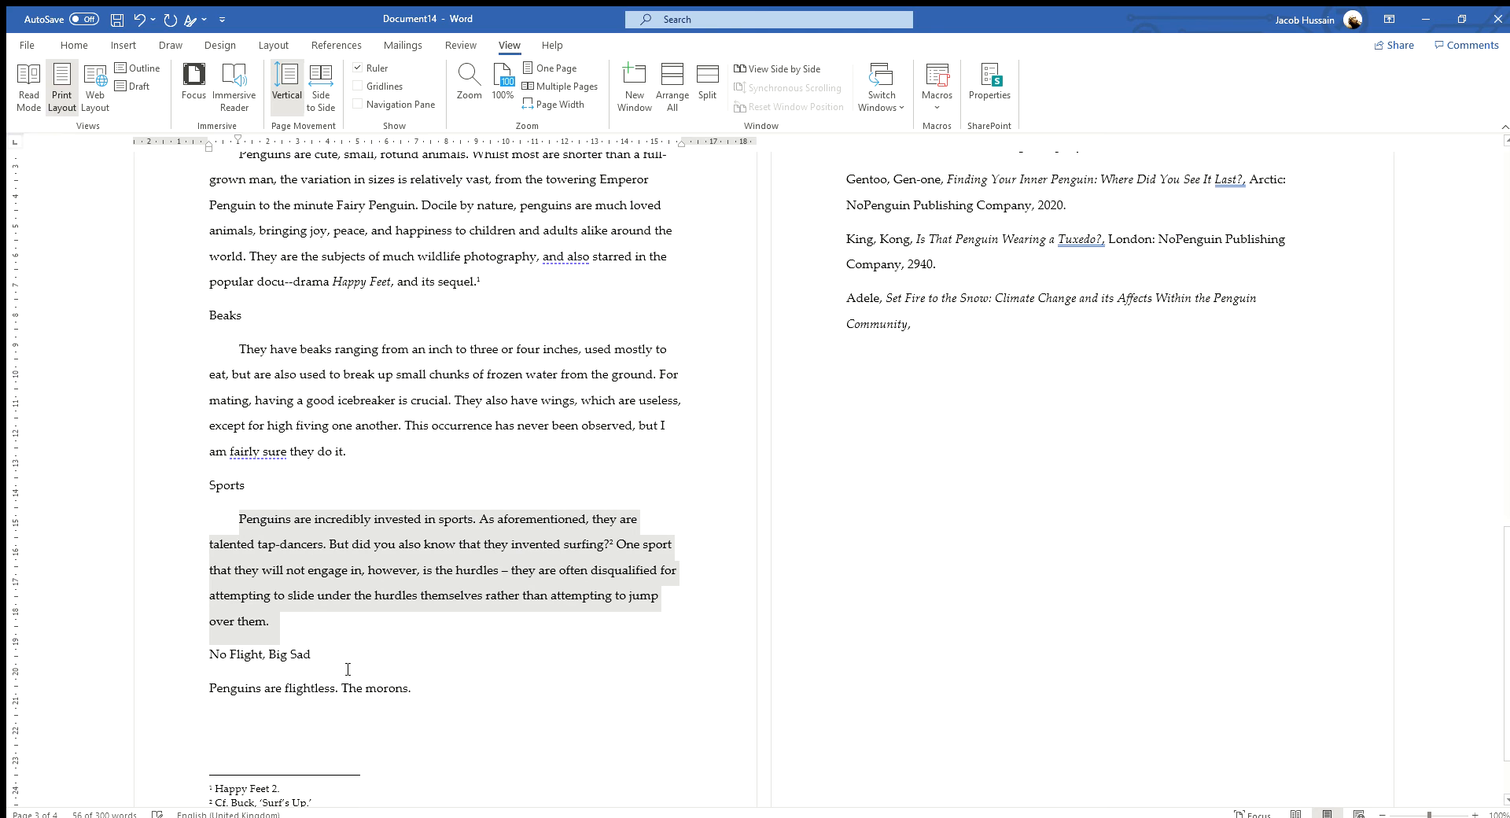
pyautogui.moveTo(417, 692); pyautogui.dragTo(208, 690)
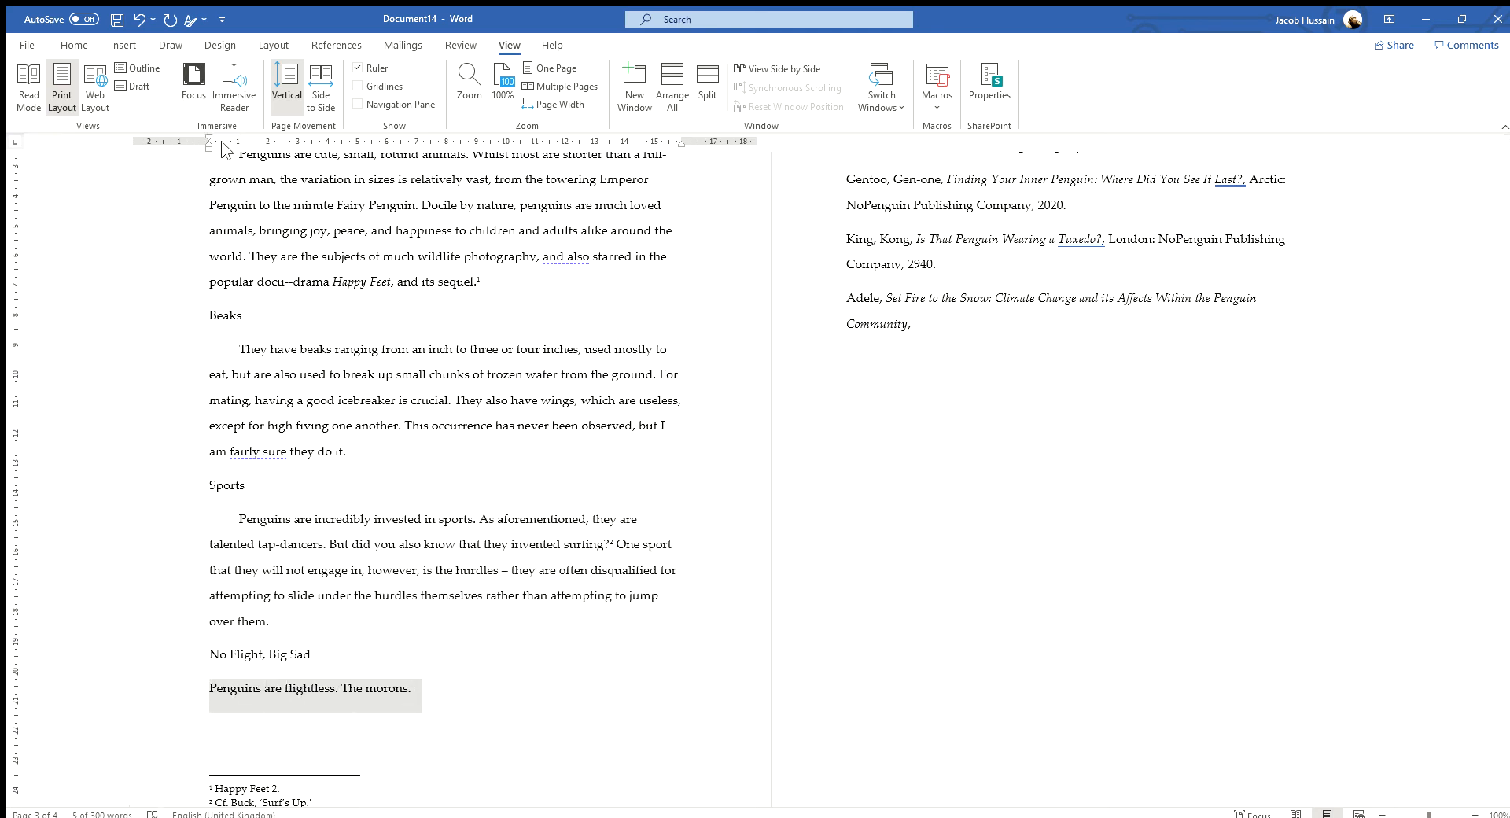
pyautogui.moveTo(209, 140); pyautogui.dragTo(239, 140)
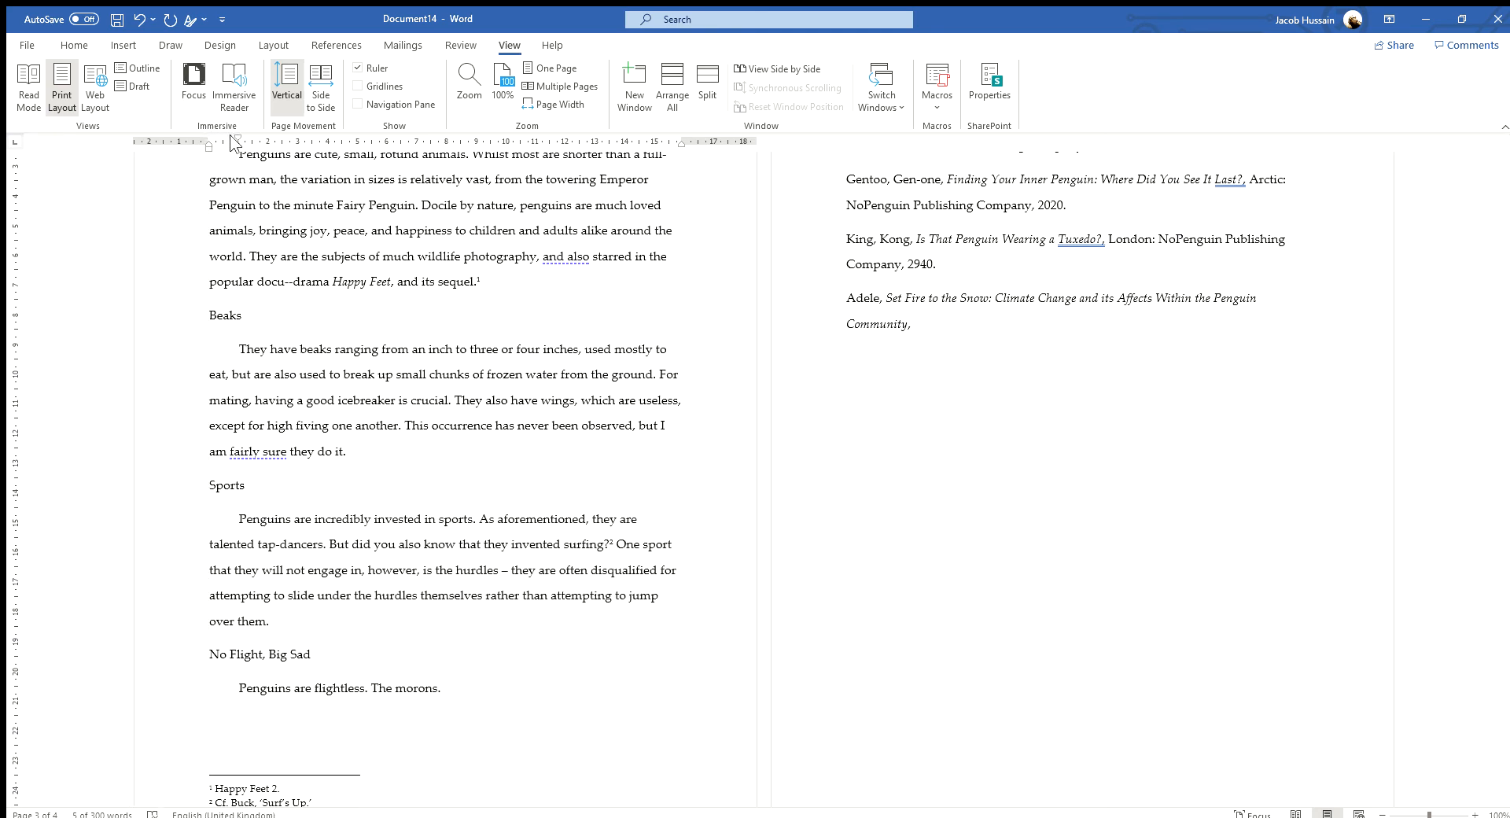
pyautogui.click(239, 519)
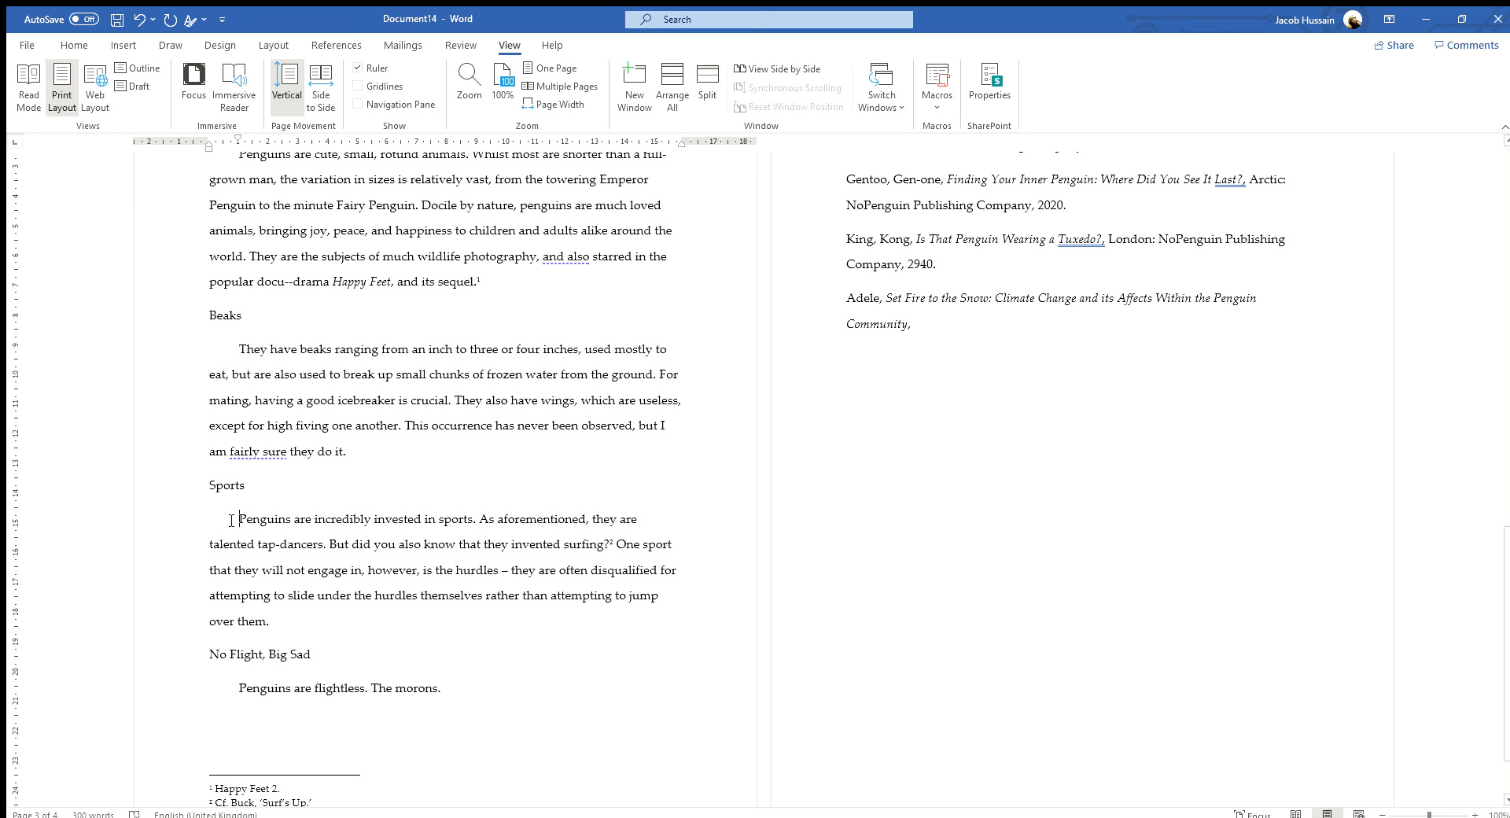
# Step: Complete the last bibliography entry, Set Fire to the Snow, with the year 2015 and a full stop
pyautogui.scroll(5, 479, 489)
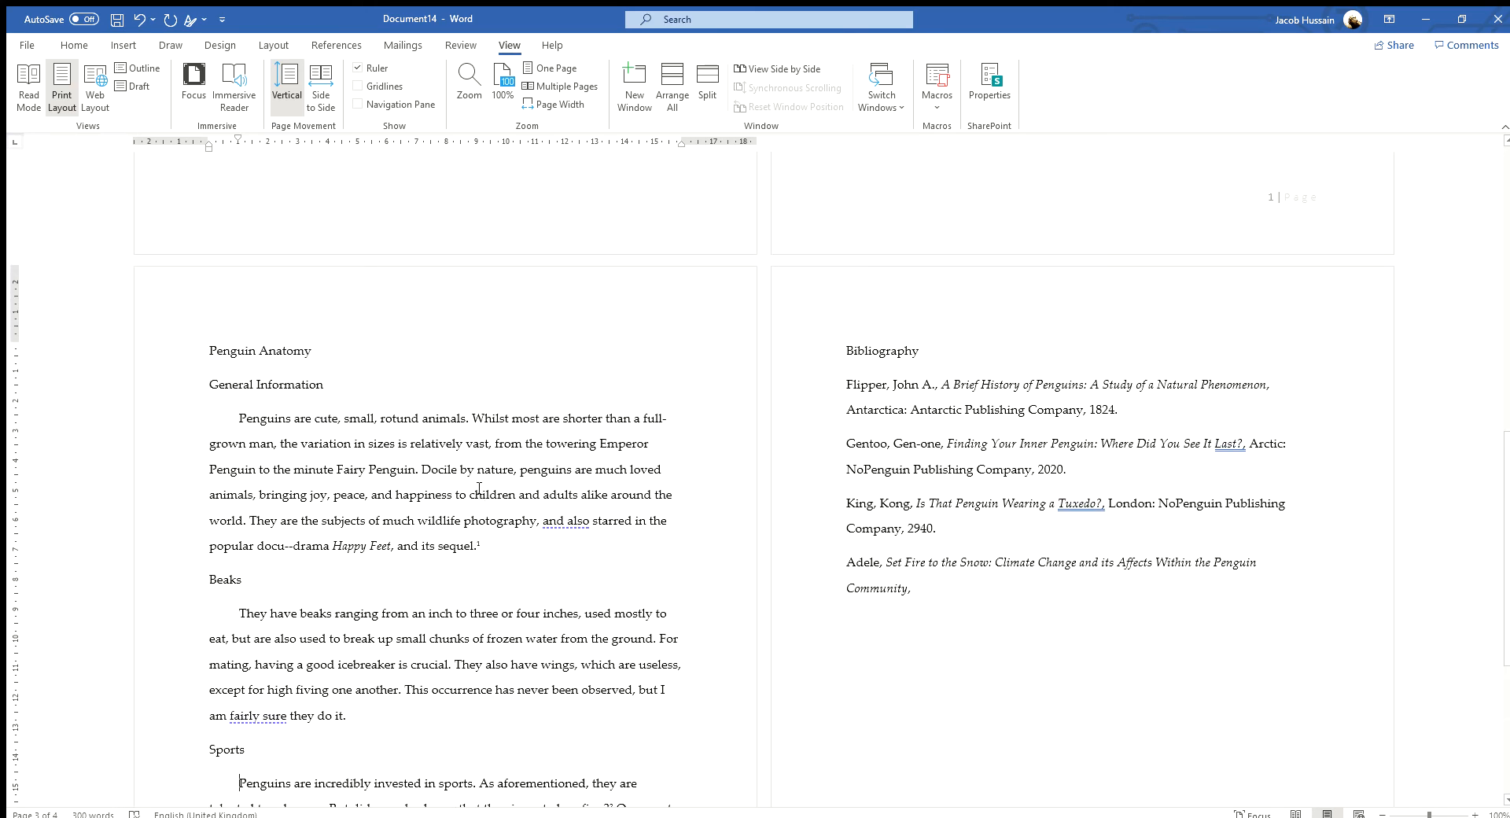
pyautogui.scroll(-1, 533, 528)
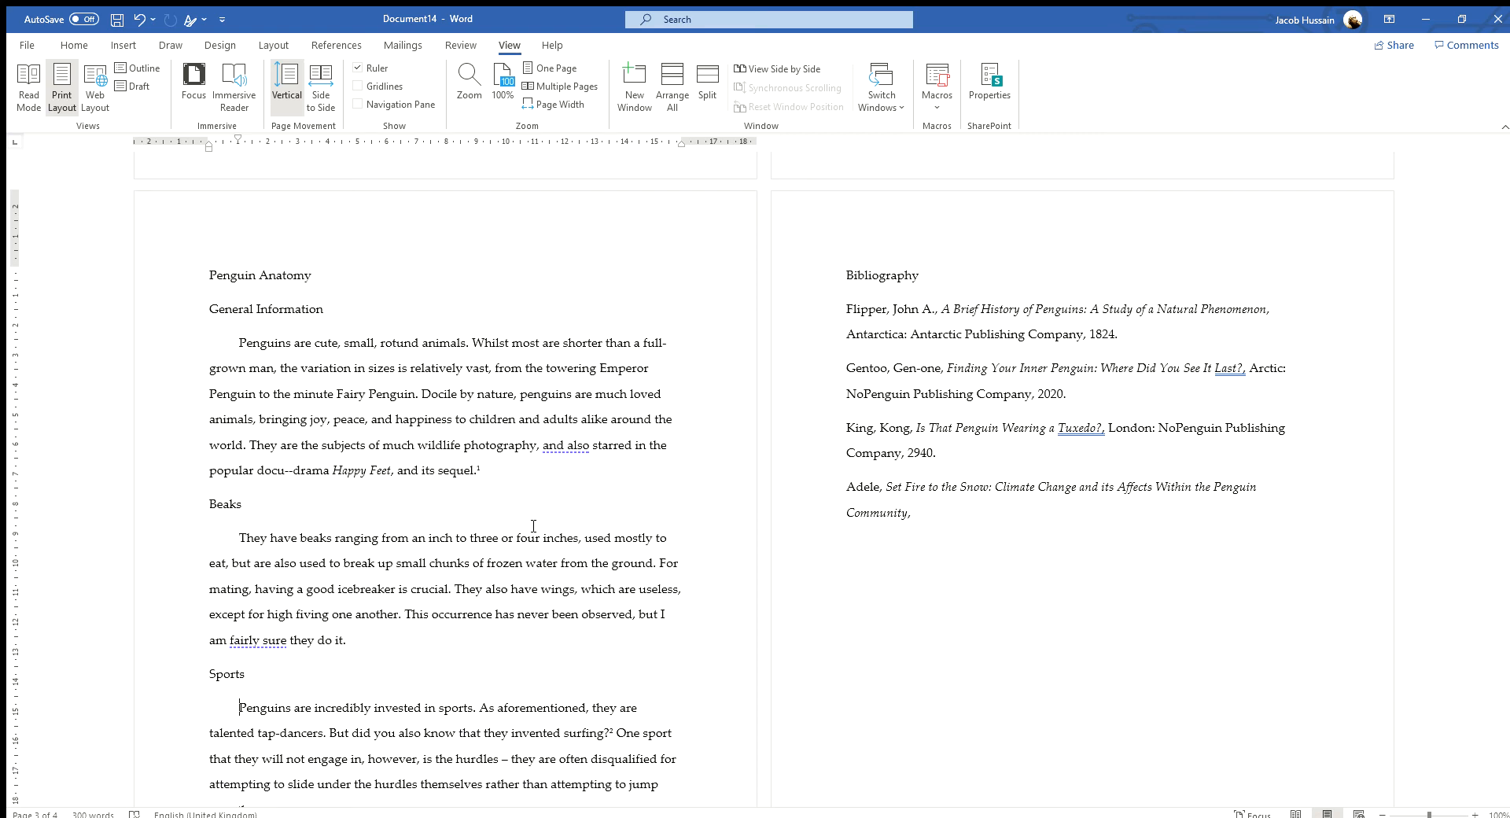
pyautogui.click(922, 517)
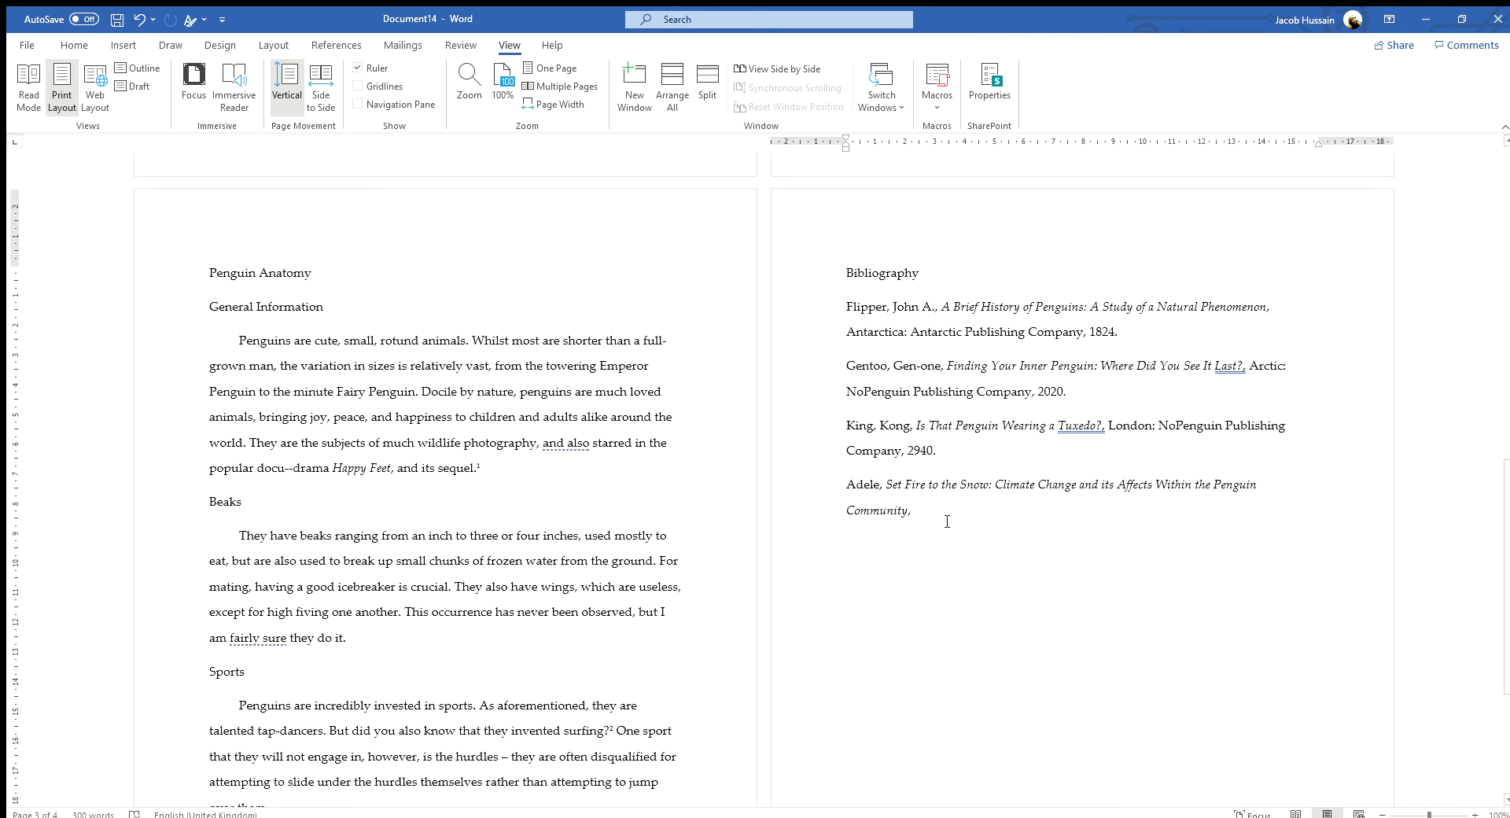
pyautogui.write('2')
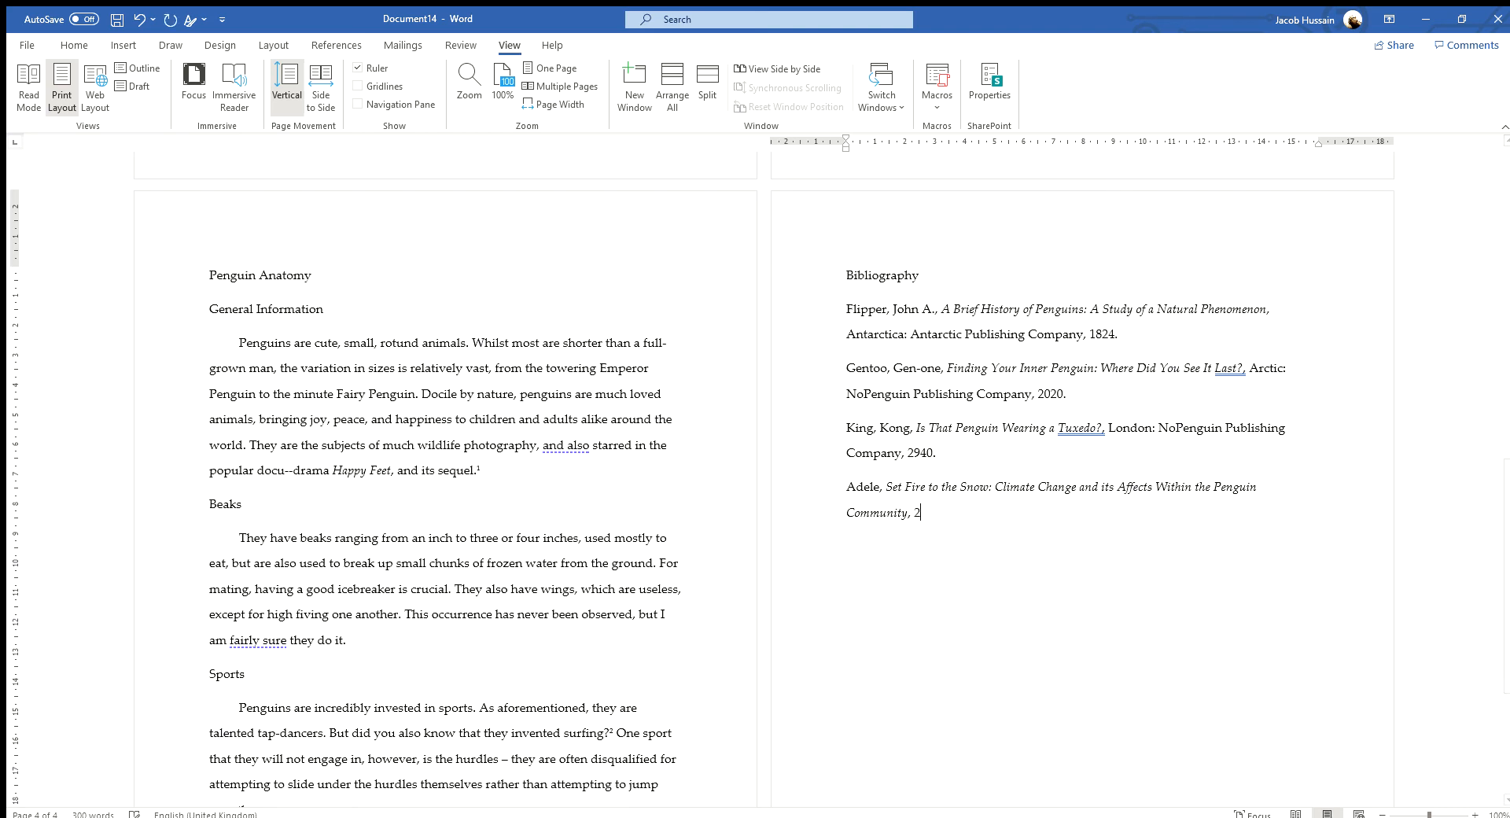
pyautogui.write('015.')
# Step: Sort all the entries below the Bibliography heading alphabetically from A to Z
pyautogui.scroll(-4, 870, 512)
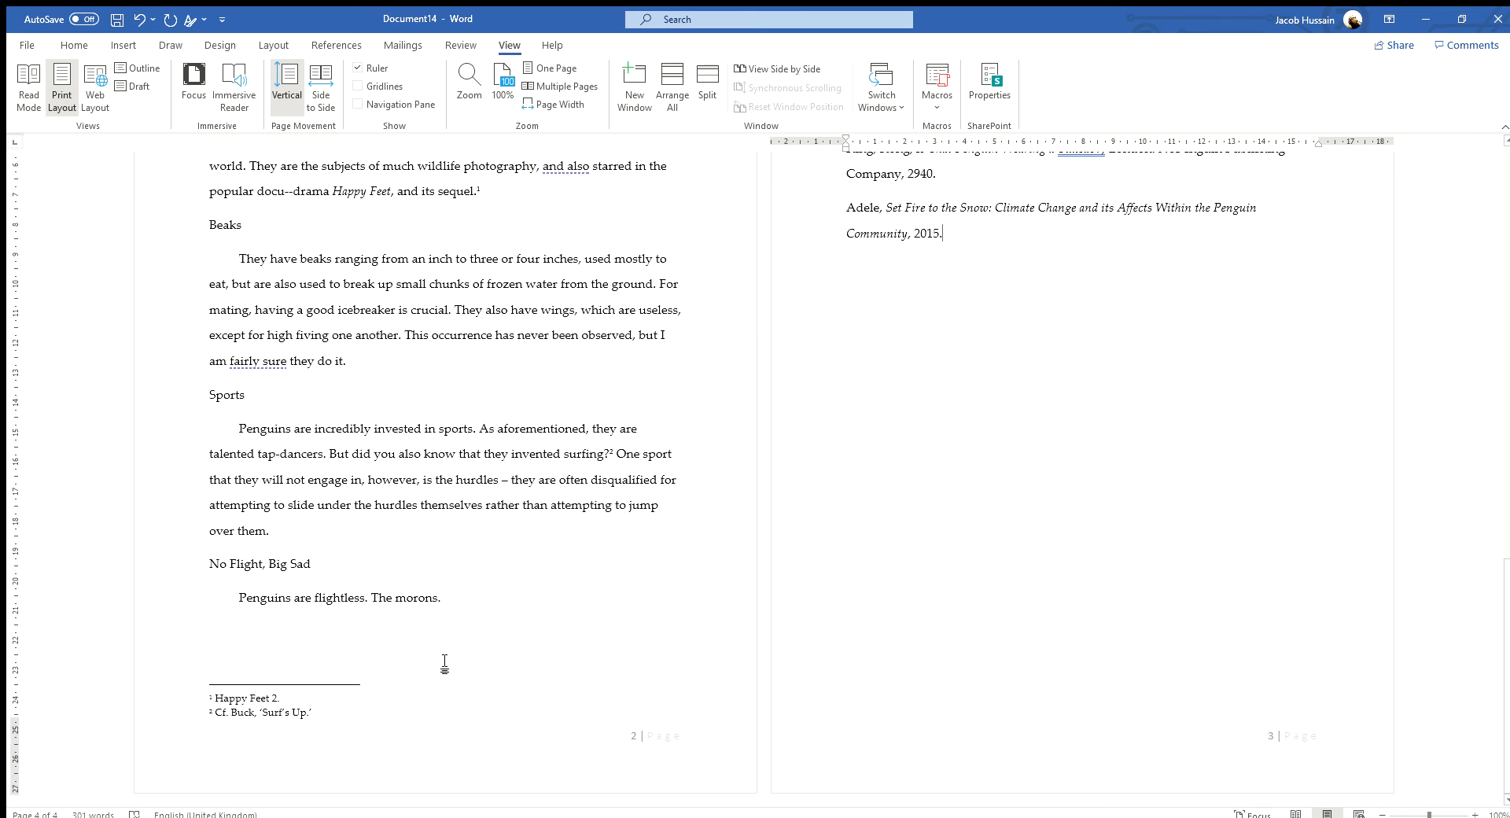
pyautogui.scroll(5, 812, 542)
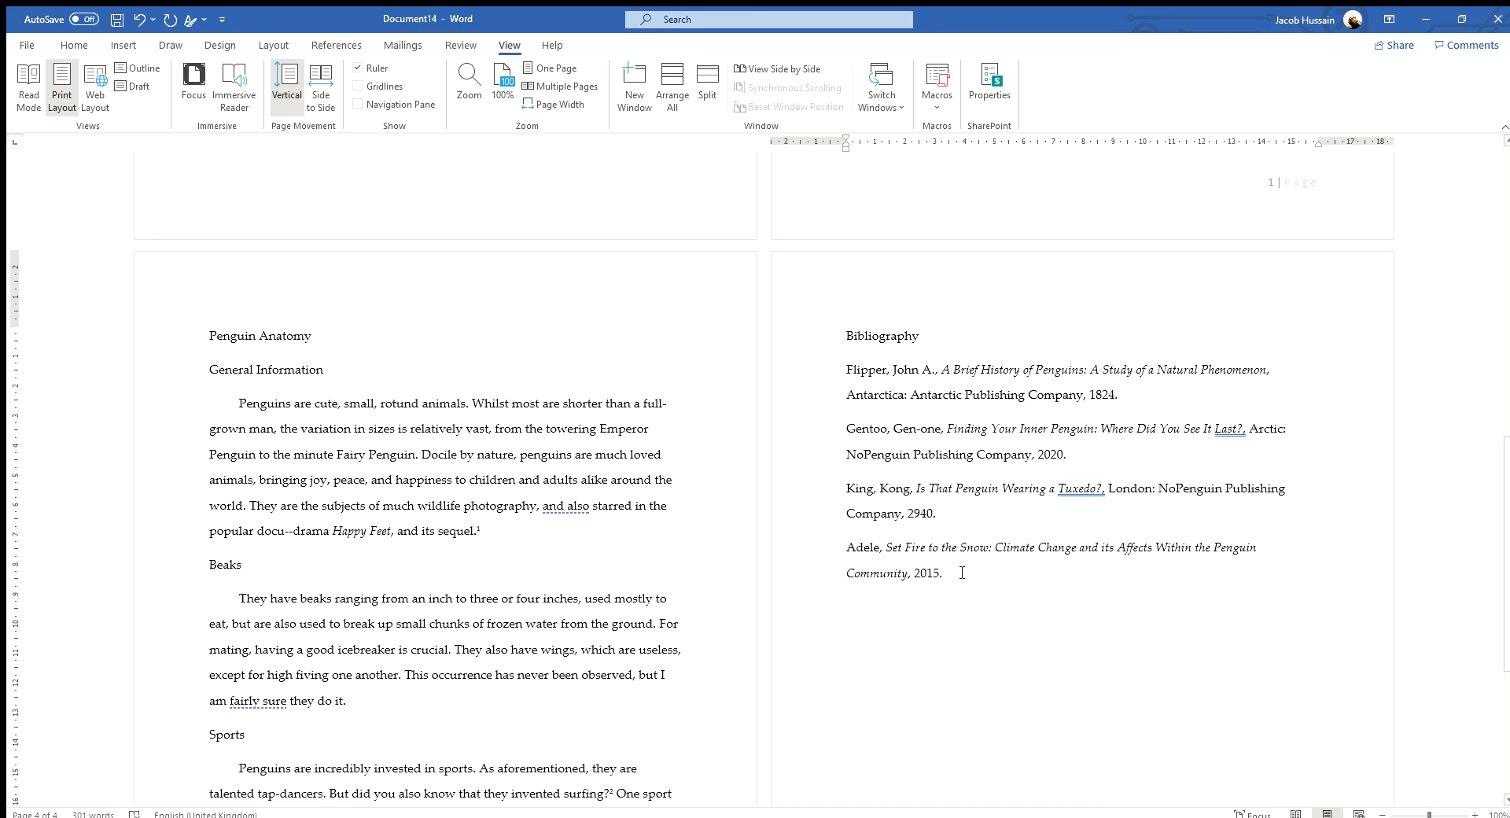
pyautogui.moveTo(961, 572); pyautogui.dragTo(840, 369)
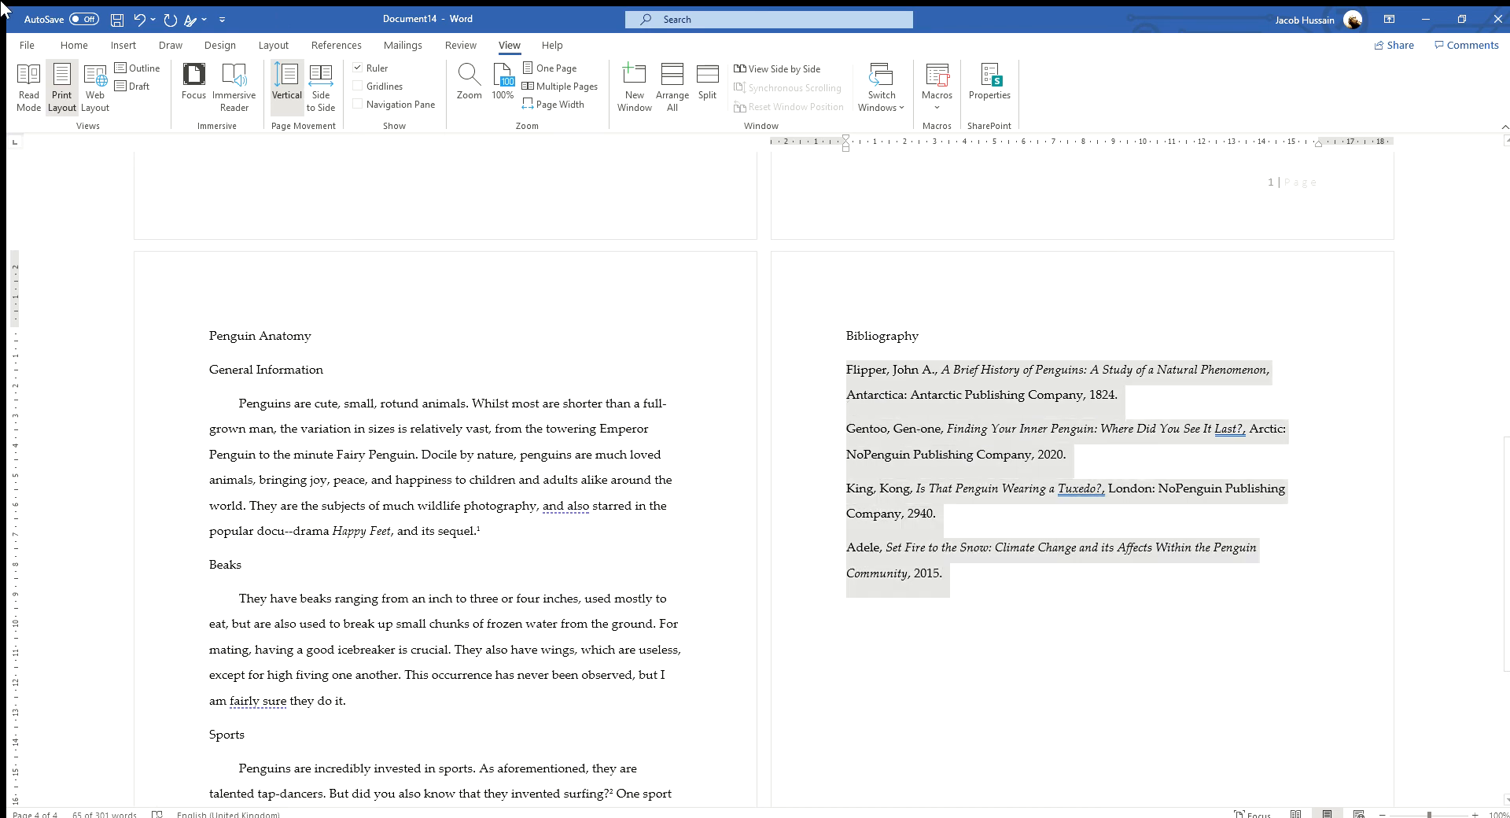
pyautogui.click(74, 45)
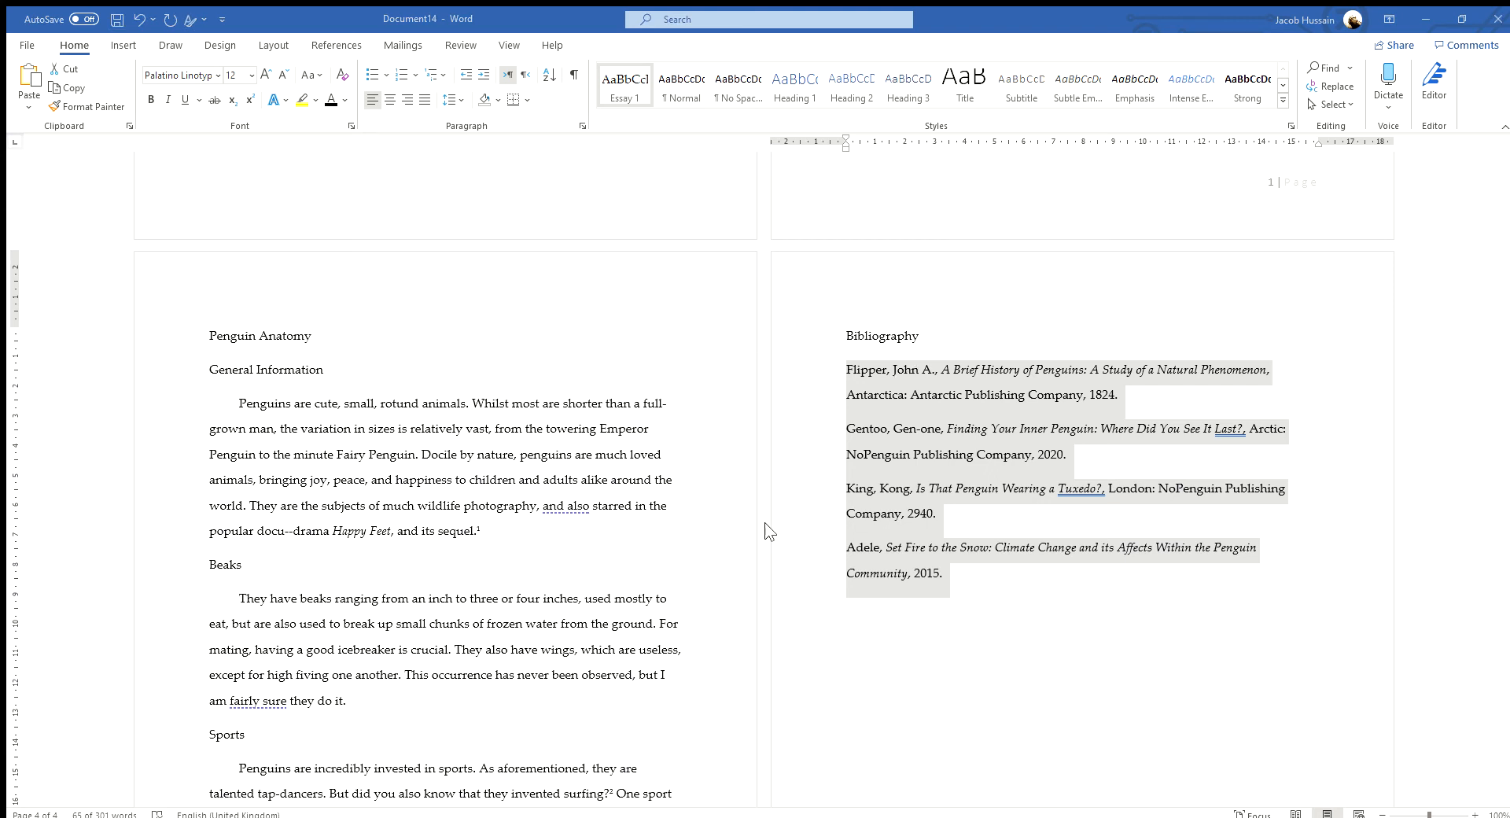
pyautogui.click(809, 503)
pyautogui.click(929, 605)
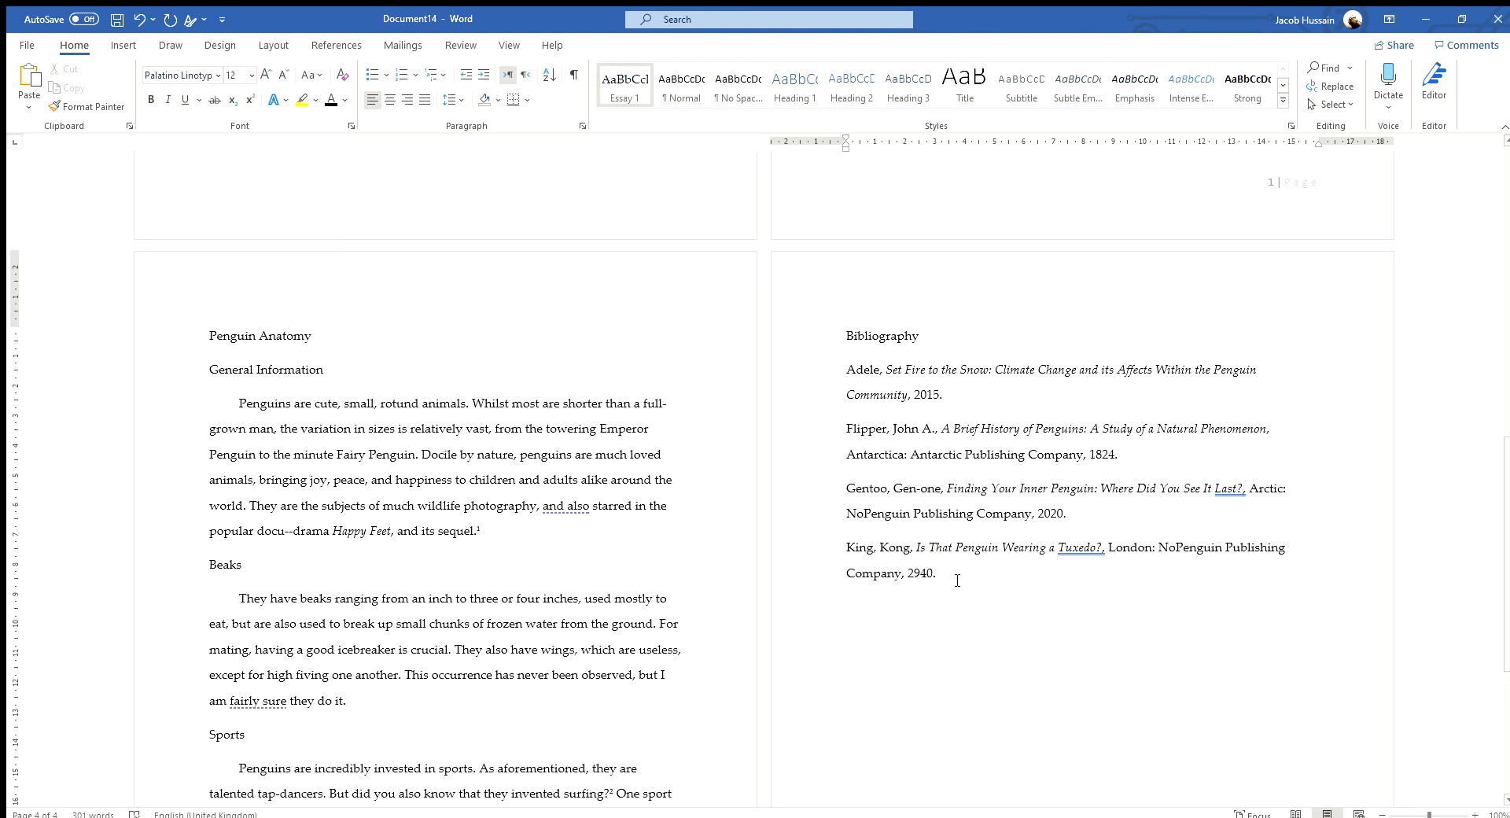
# Step: Give all four entries below the Bibliography heading a hanging indent of about 1.5 cm
pyautogui.moveTo(957, 581); pyautogui.dragTo(836, 366)
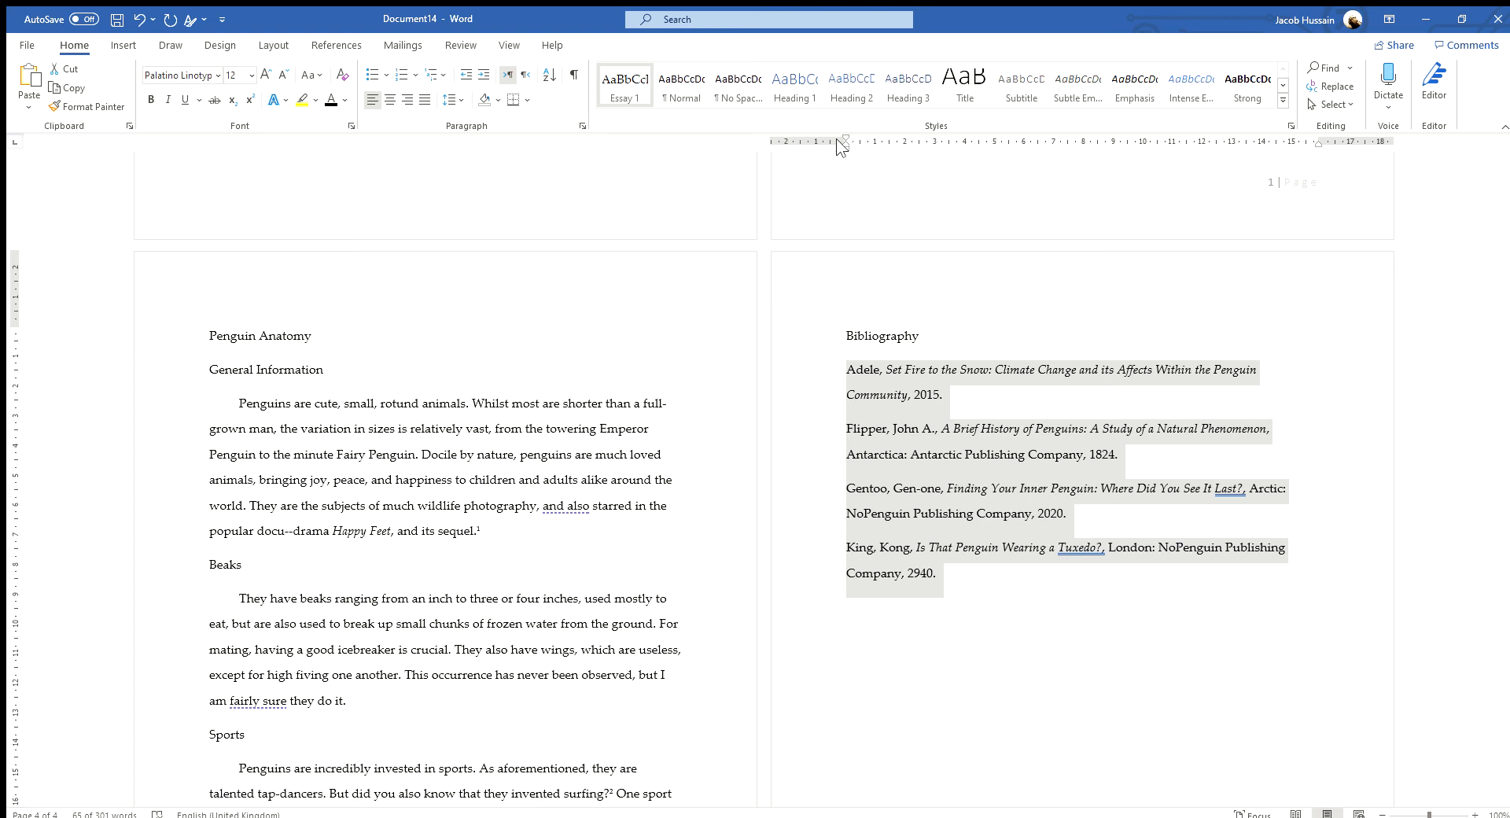
pyautogui.moveTo(839, 140); pyautogui.dragTo(886, 150)
pyautogui.click(983, 573)
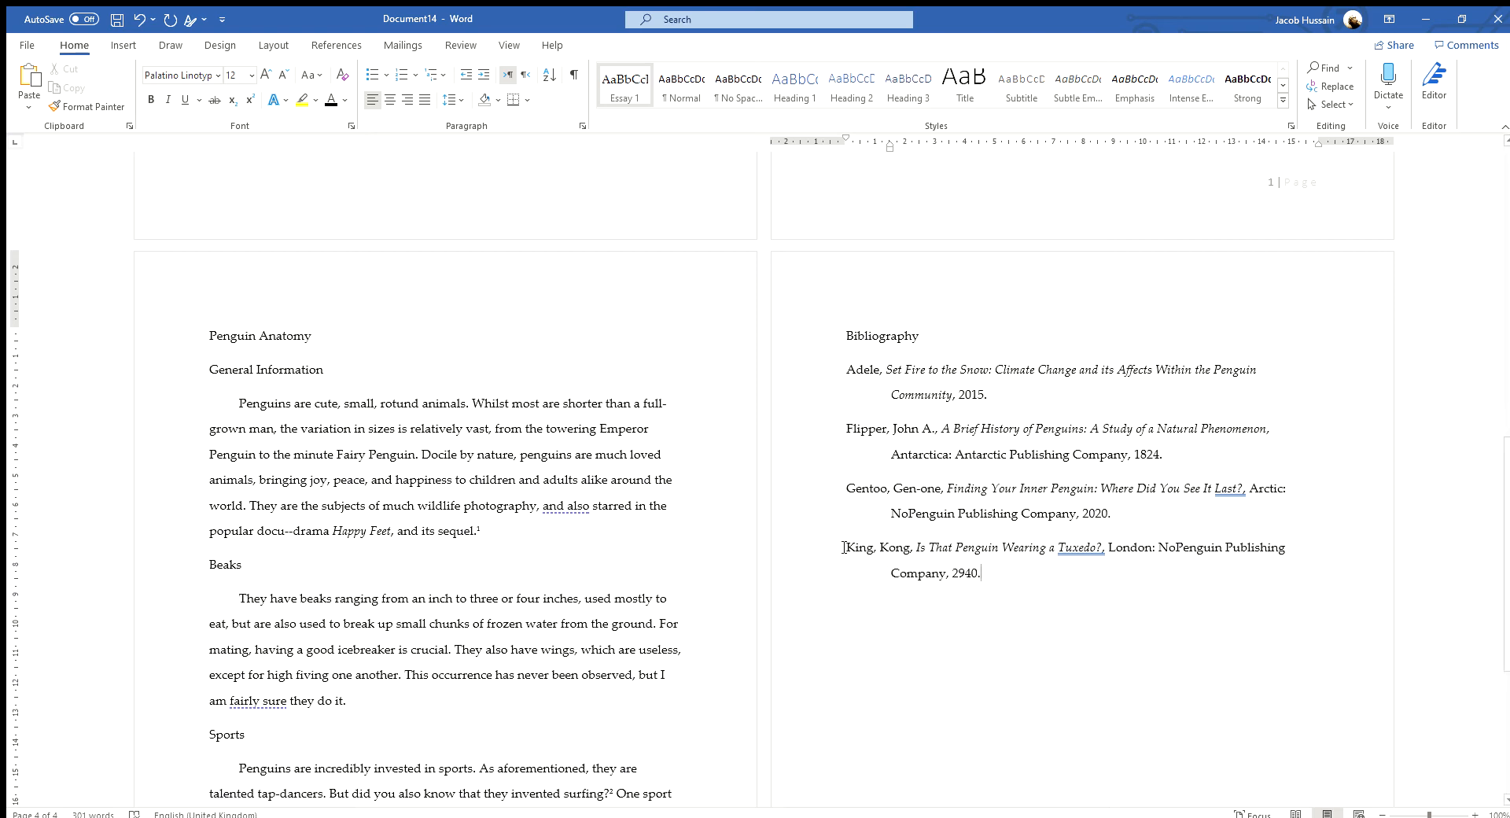
# Step: Examine the author names that stand out at the start of each bibliography entry
pyautogui.moveTo(844, 547); pyautogui.dragTo(910, 547)
pyautogui.click(886, 547)
pyautogui.moveTo(848, 489); pyautogui.dragTo(888, 488)
pyautogui.click(873, 488)
pyautogui.moveTo(847, 425); pyautogui.dragTo(886, 429)
pyautogui.click(869, 428)
pyautogui.moveTo(846, 369); pyautogui.dragTo(883, 369)
pyautogui.click(869, 369)
# Step: Set all the entries below the Bibliography heading to single line spacing
pyautogui.scroll(-3, 912, 471)
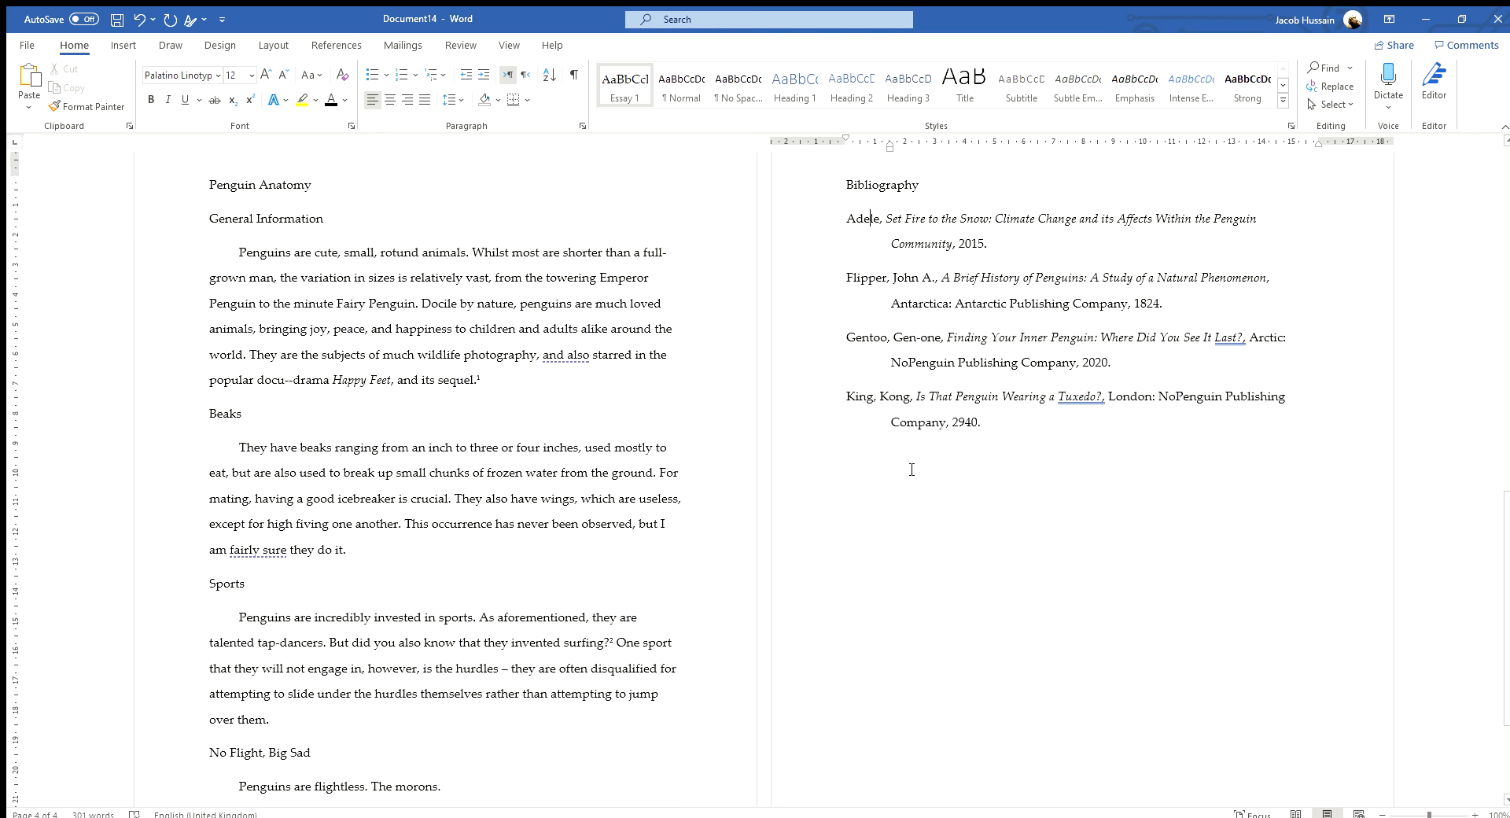
pyautogui.scroll(1, 1004, 488)
pyautogui.scroll(-6, 890, 412)
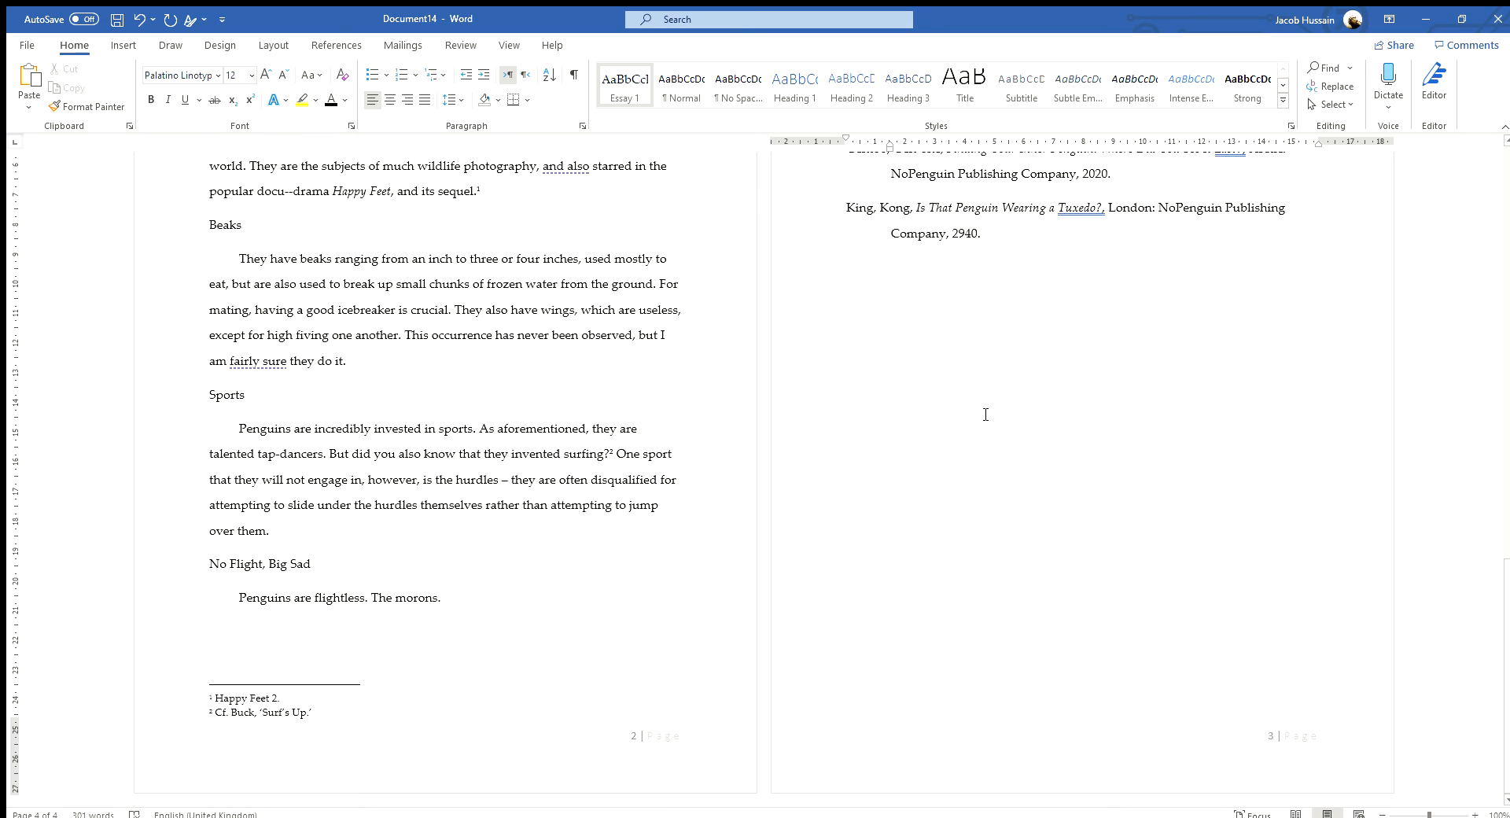
pyautogui.scroll(3, 1018, 387)
pyautogui.scroll(4, 1019, 387)
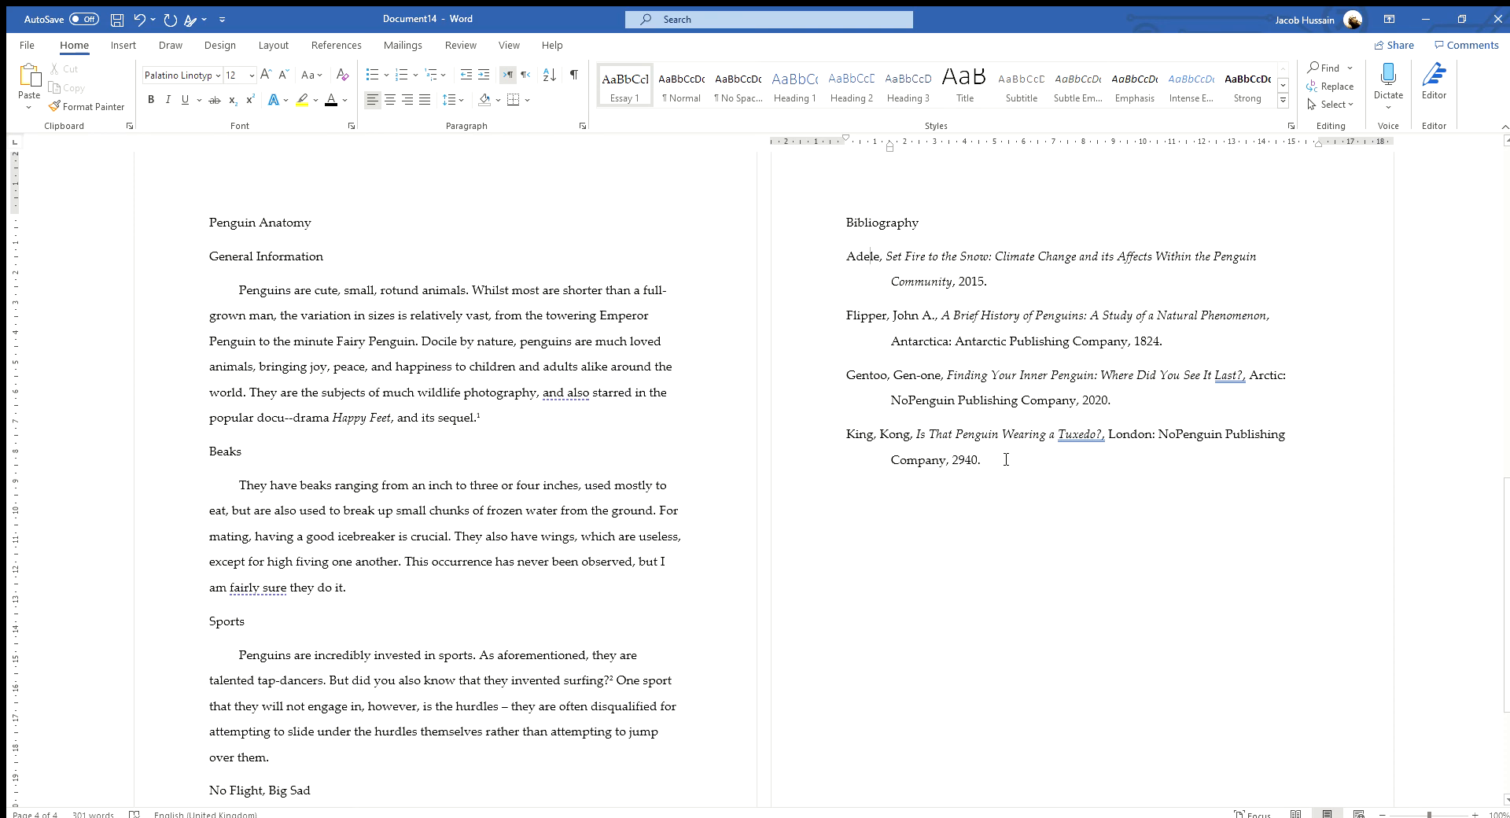
pyautogui.scroll(-7, 1011, 462)
pyautogui.scroll(7, 1022, 470)
pyautogui.moveTo(1016, 457); pyautogui.dragTo(853, 255)
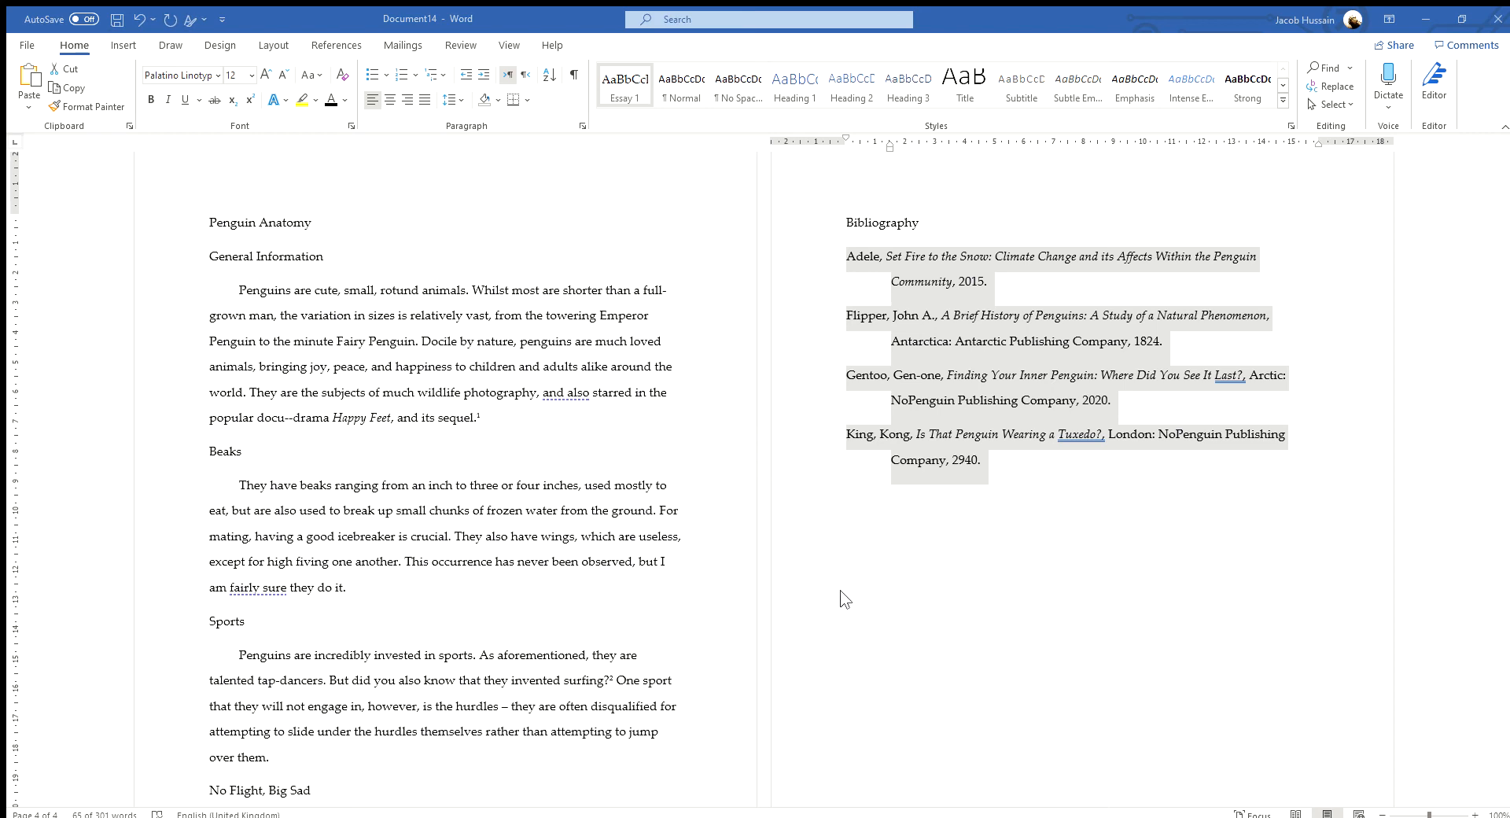
pyautogui.hotkey('ctrl', '1')
pyautogui.click(993, 403)
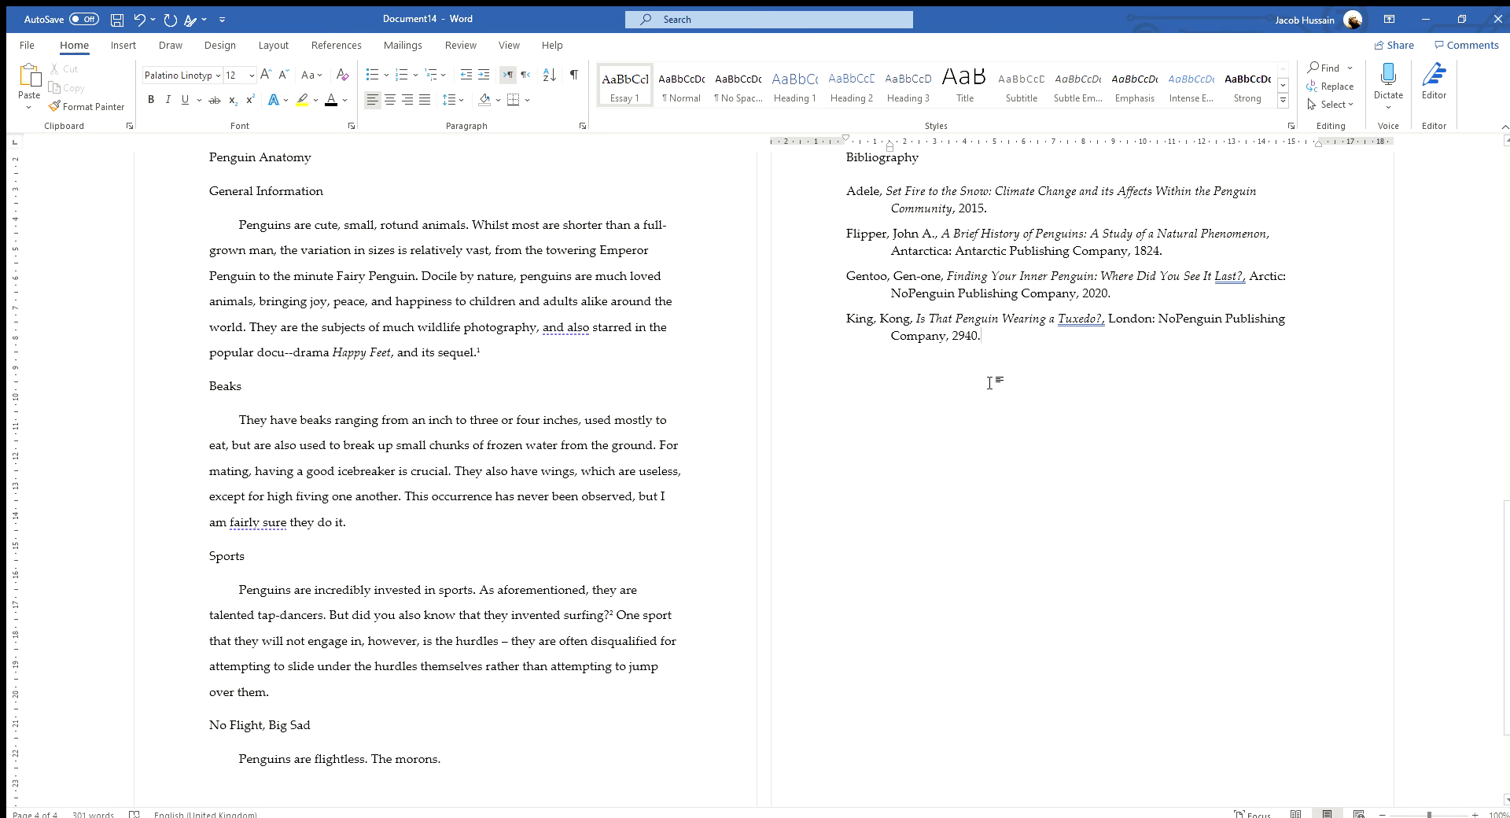
# Step: Apply the Heading 1 style to the Penguin Anatomy title, with the Palatino Linotype font in black
pyautogui.scroll(1, 1006, 378)
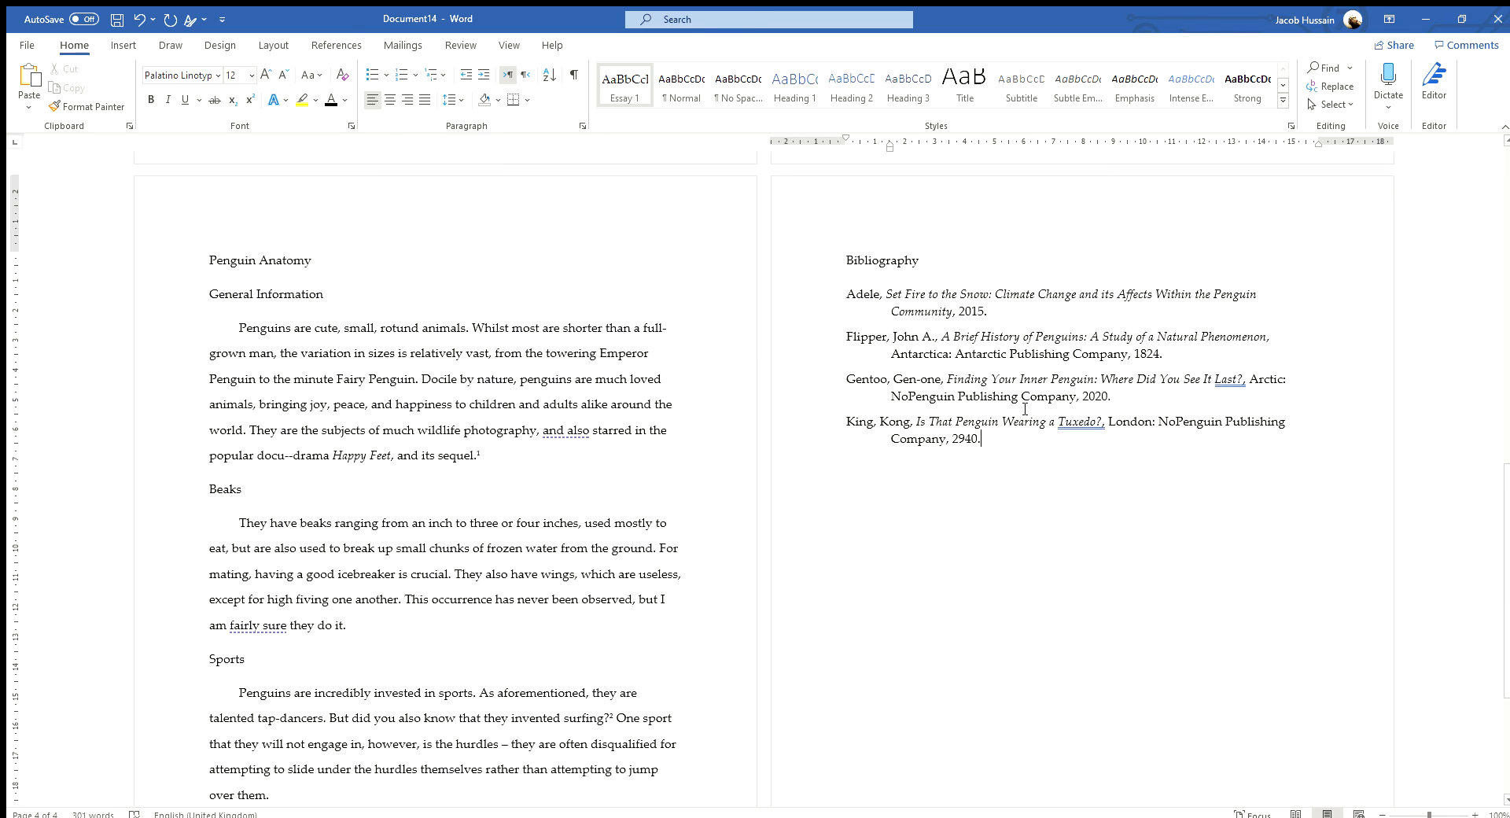
pyautogui.scroll(-1, 1025, 409)
pyautogui.scroll(2, 1020, 415)
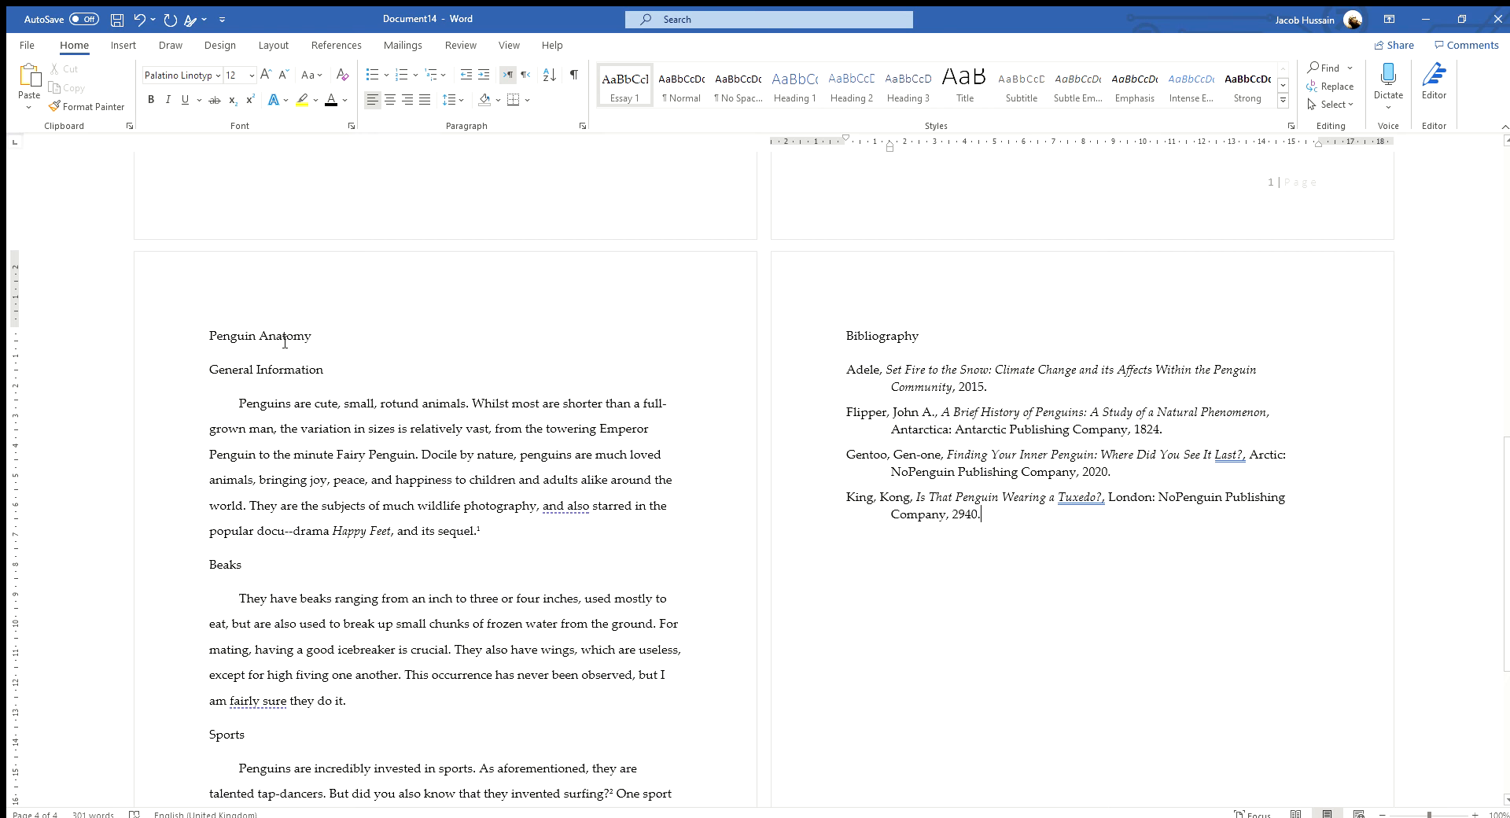
pyautogui.scroll(-5, 285, 342)
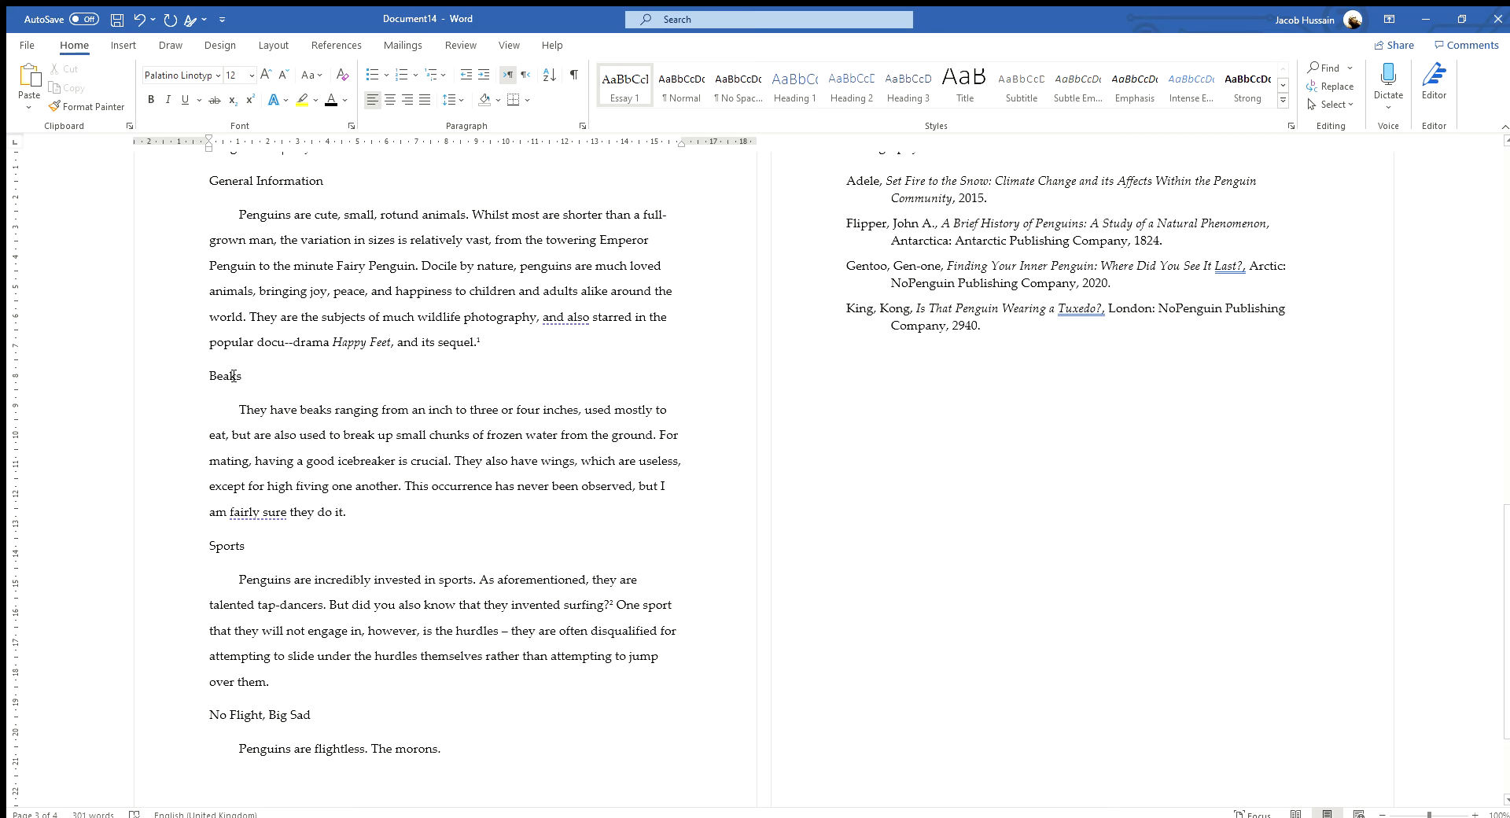
pyautogui.scroll(5, 233, 375)
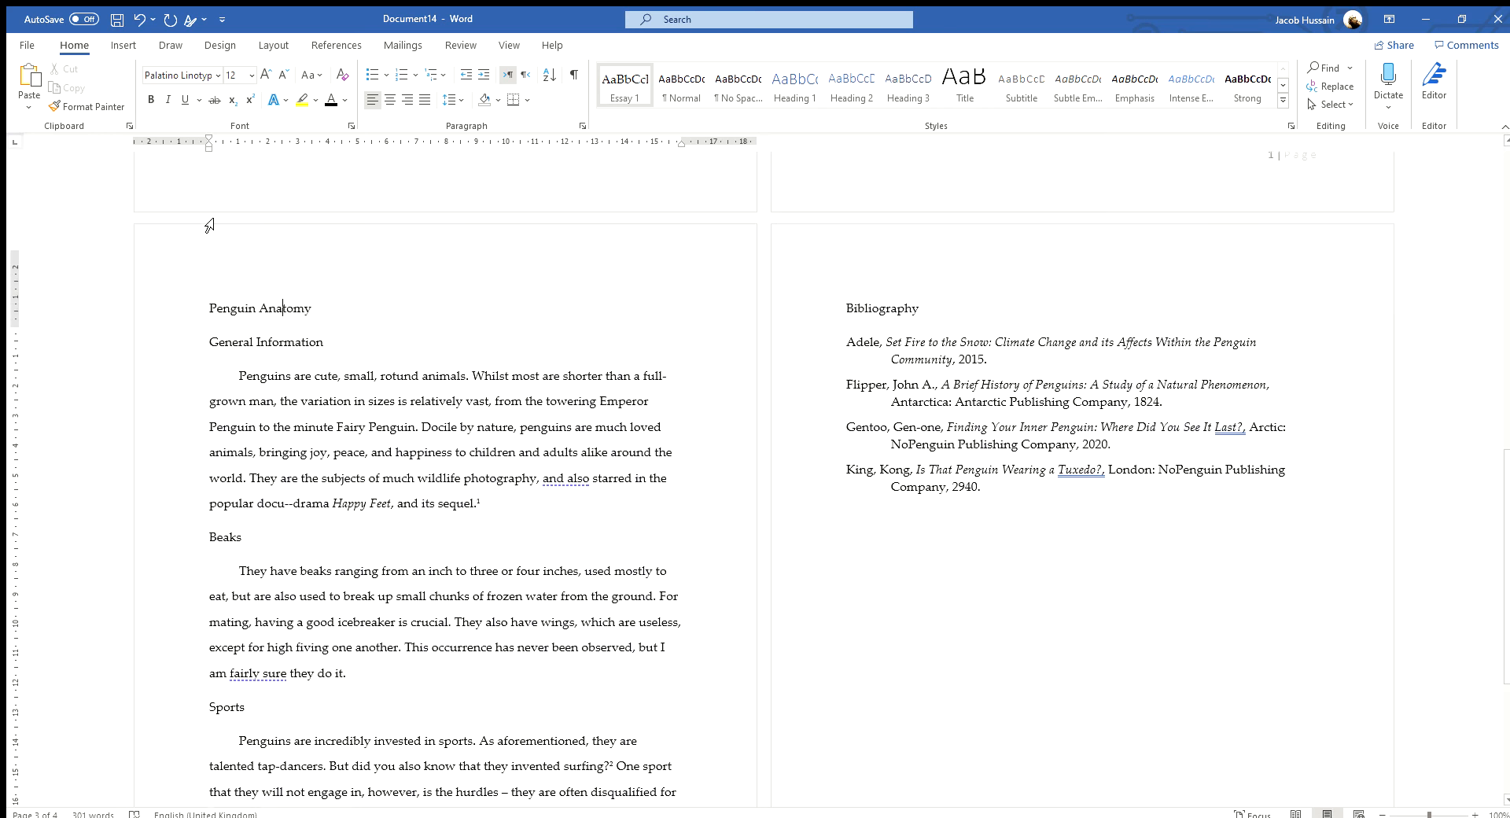
pyautogui.click(199, 340)
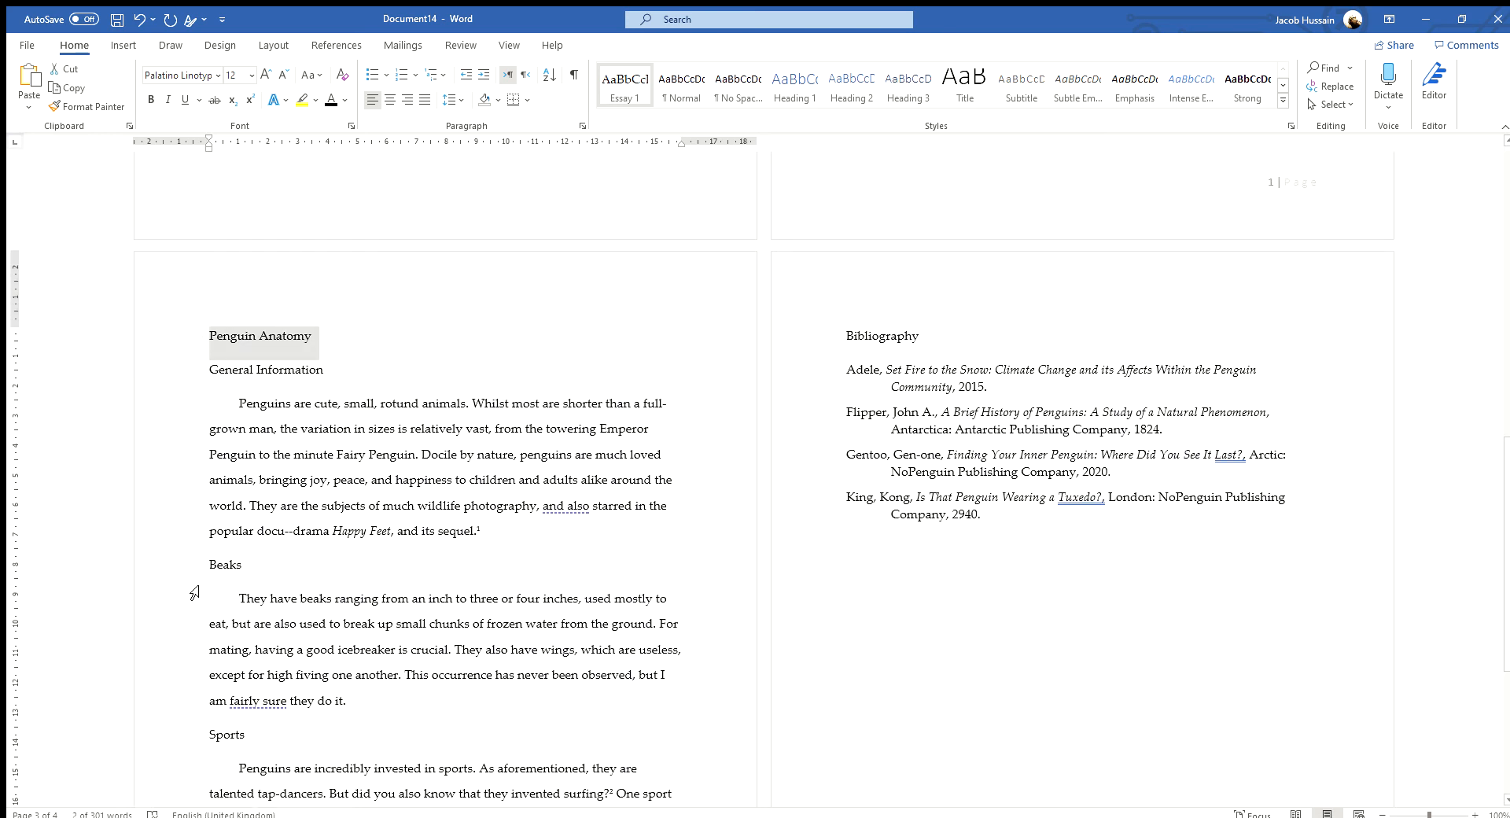
pyautogui.click(793, 83)
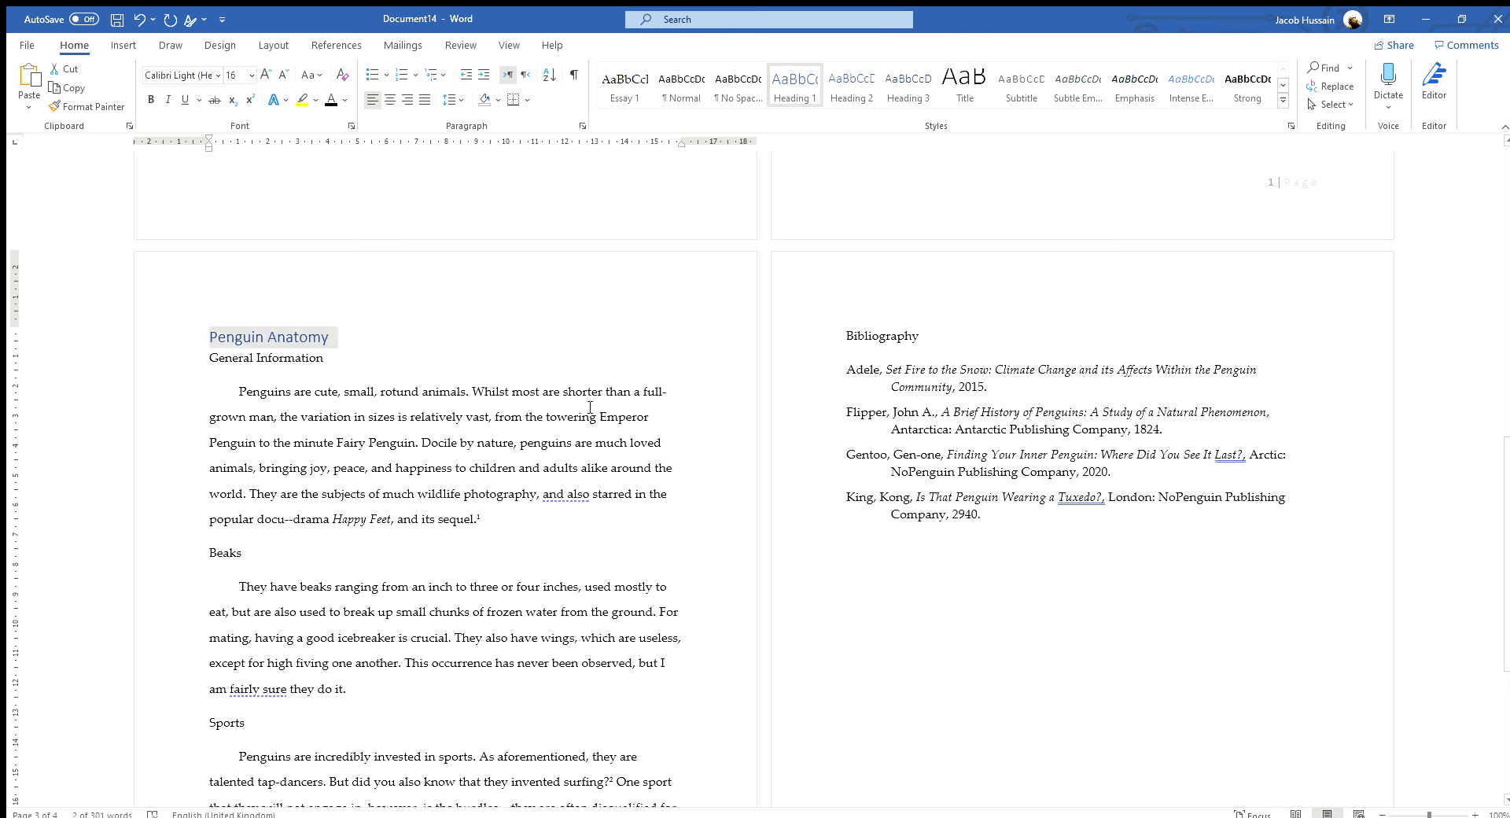
pyautogui.click(177, 75)
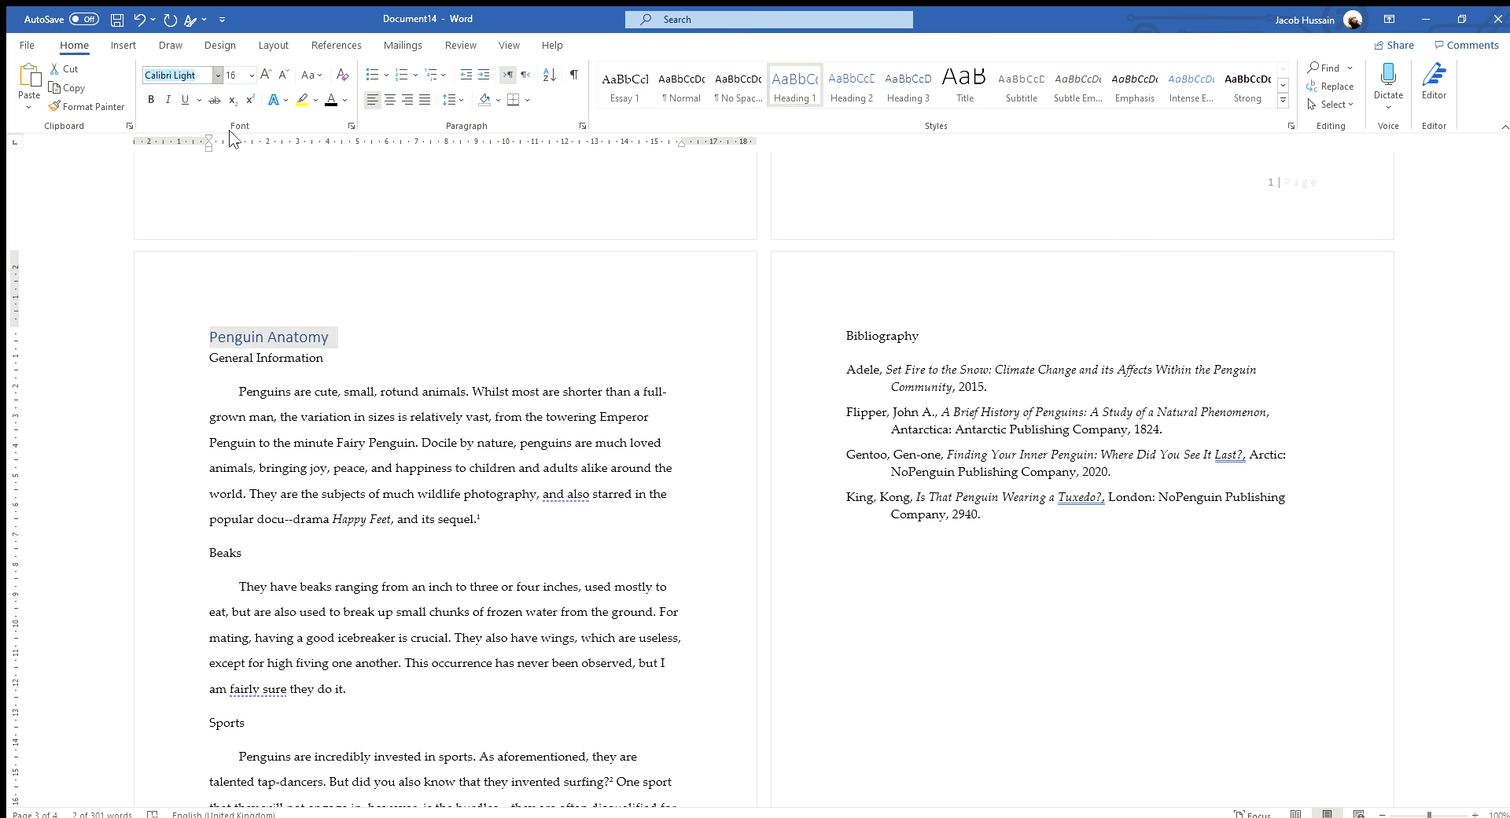
pyautogui.write('Palatino Linotype')
pyautogui.press('Return')
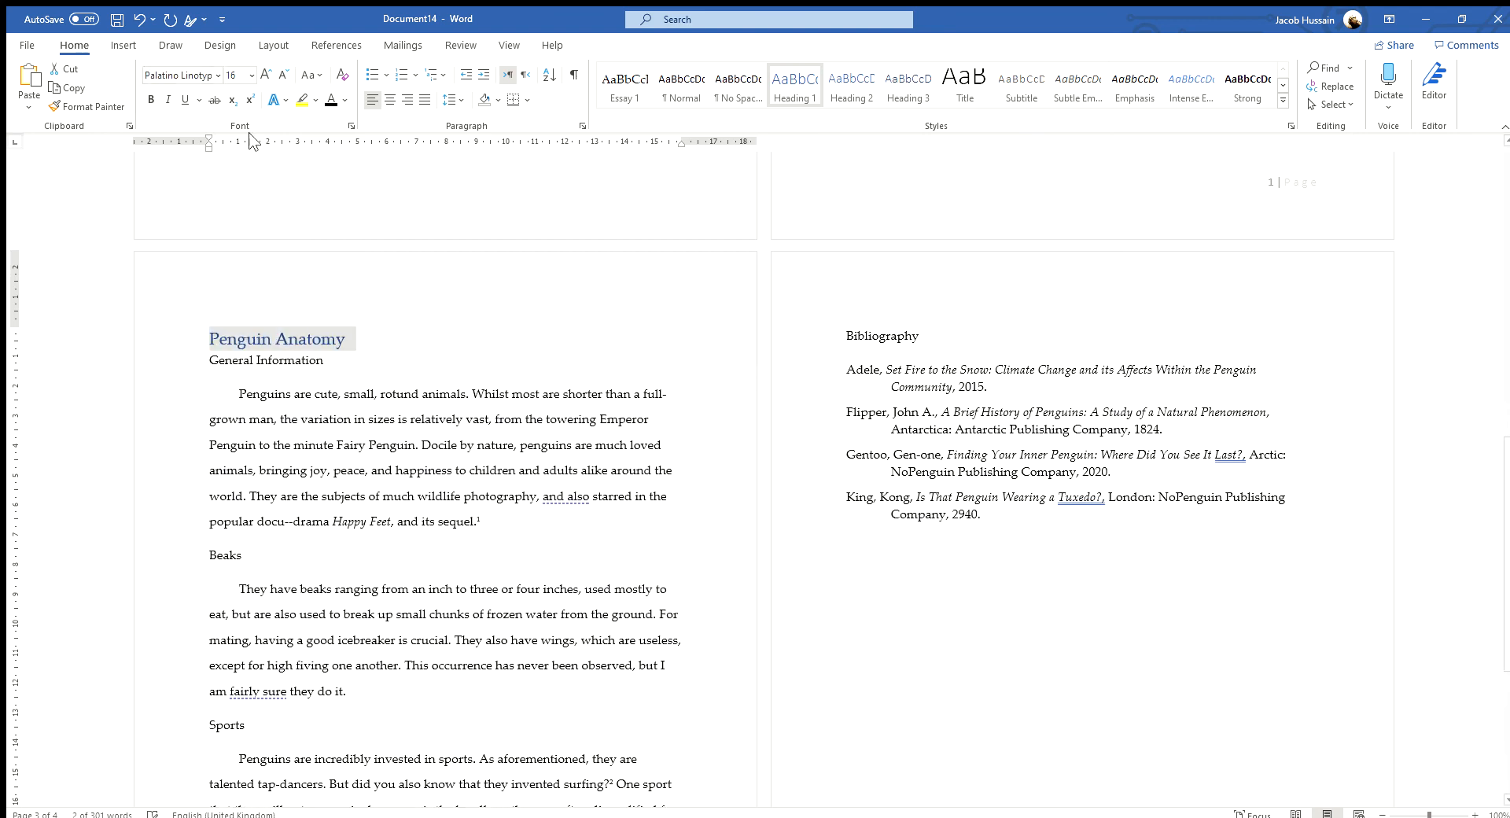
pyautogui.click(331, 100)
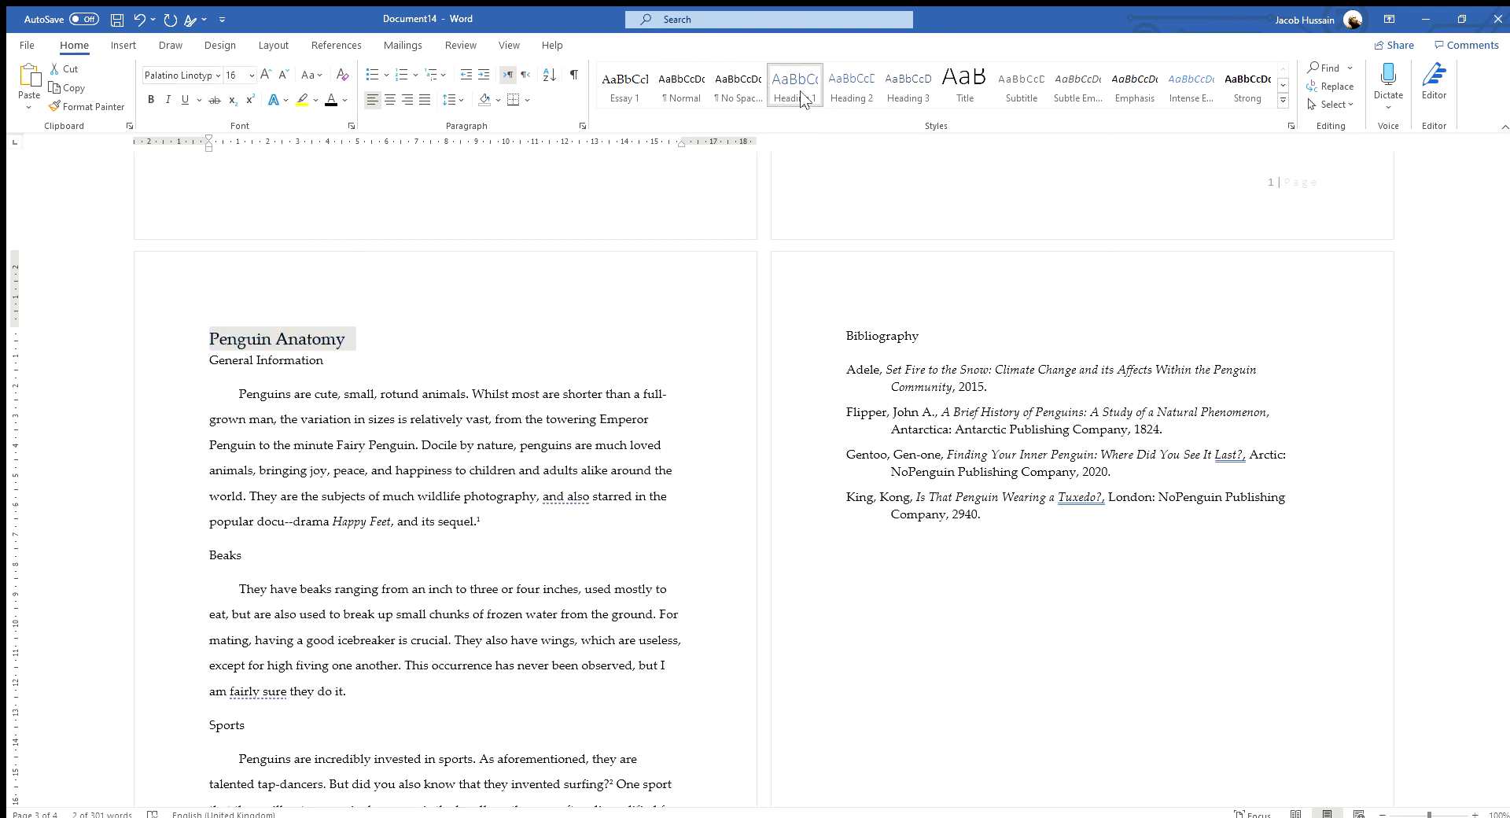
# Step: Apply the Heading 1 style to the Sports title, with the Palatino Linotype font in black
pyautogui.scroll(-2, 165, 610)
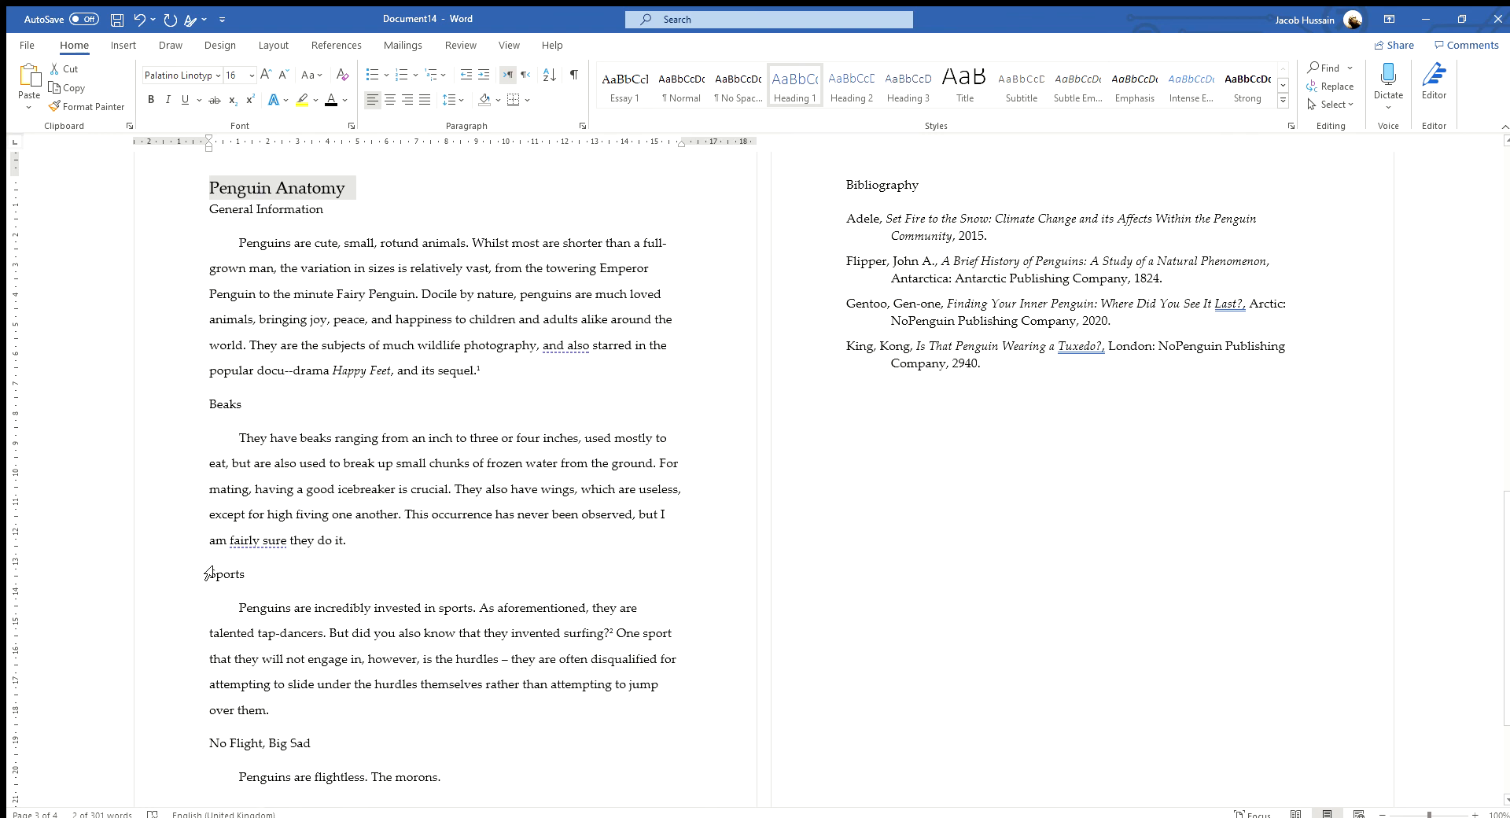
pyautogui.click(210, 574)
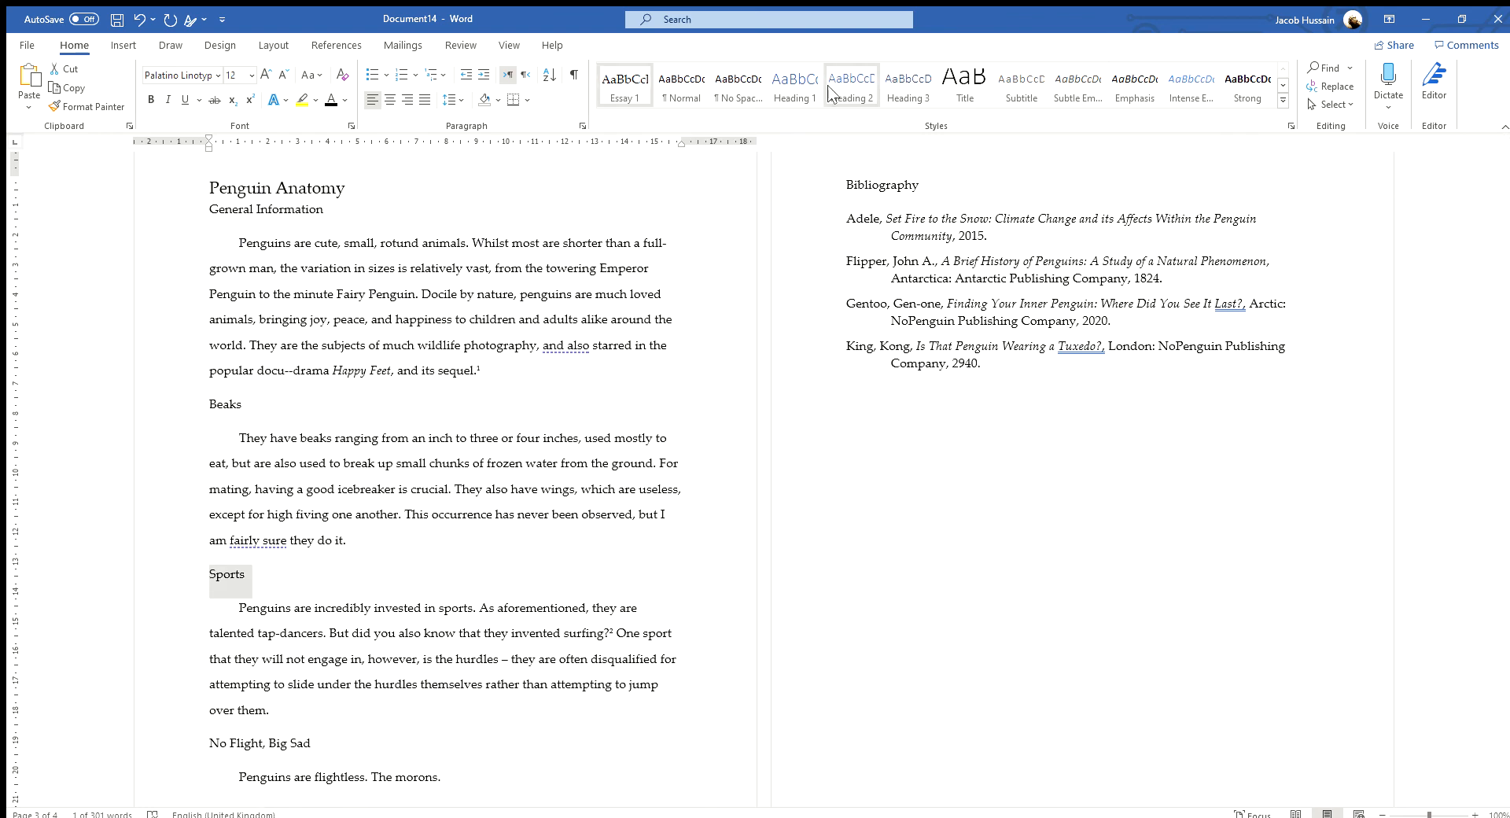
pyautogui.click(791, 93)
pyautogui.click(207, 75)
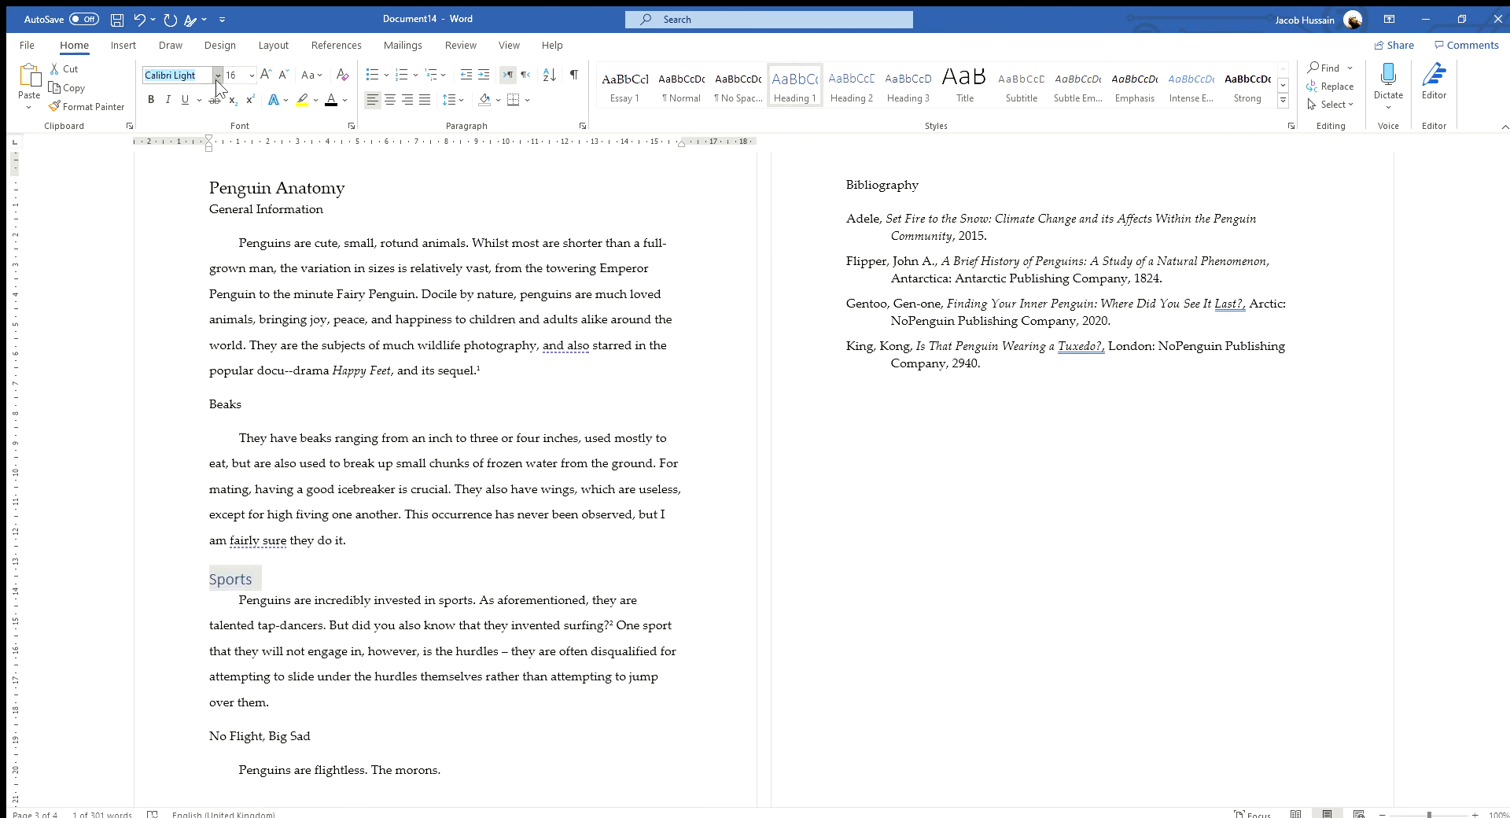
pyautogui.write('Palatino Linotype')
pyautogui.press('Return')
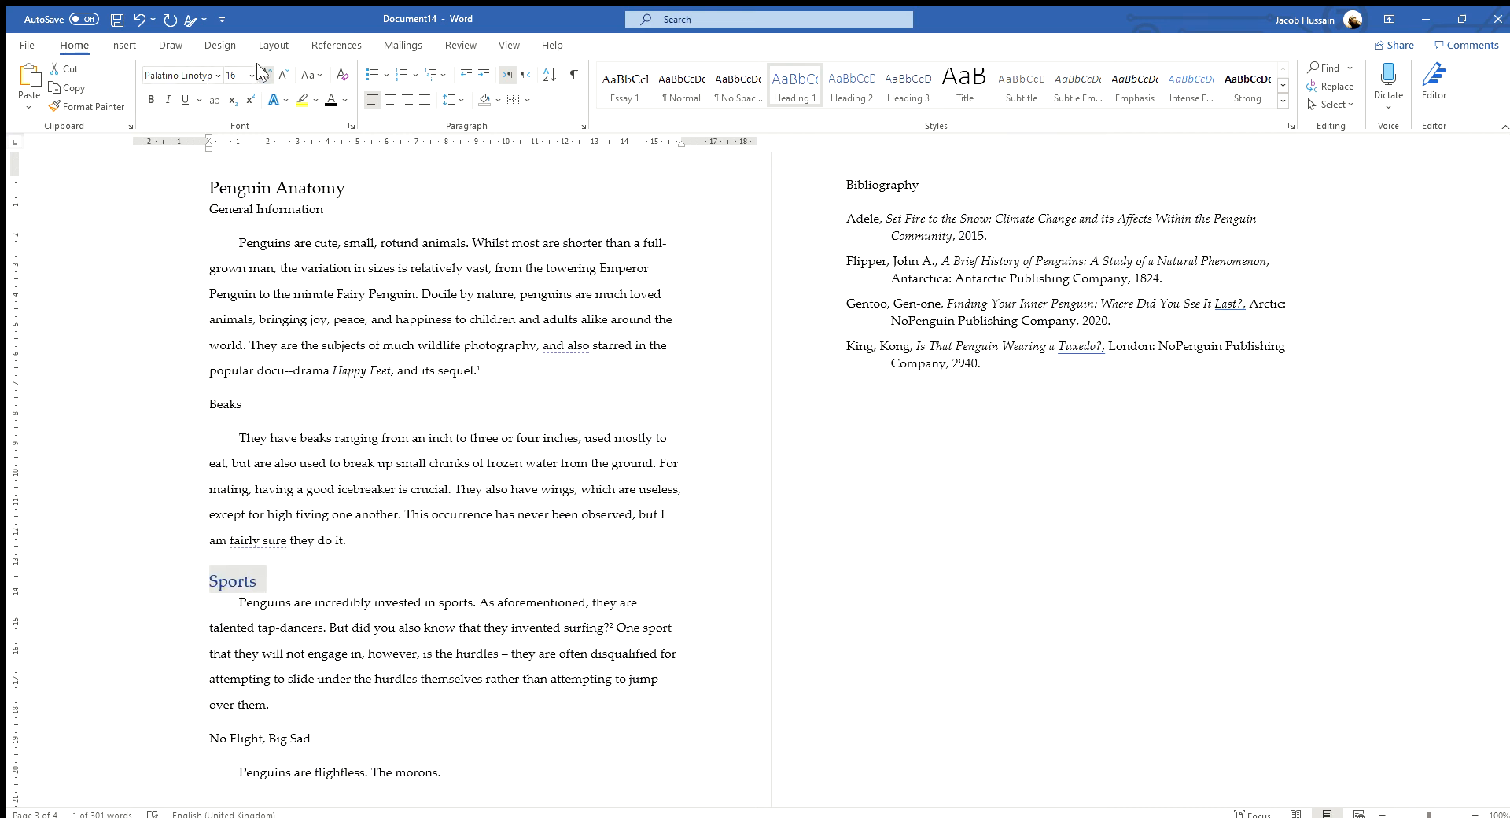
pyautogui.click(331, 100)
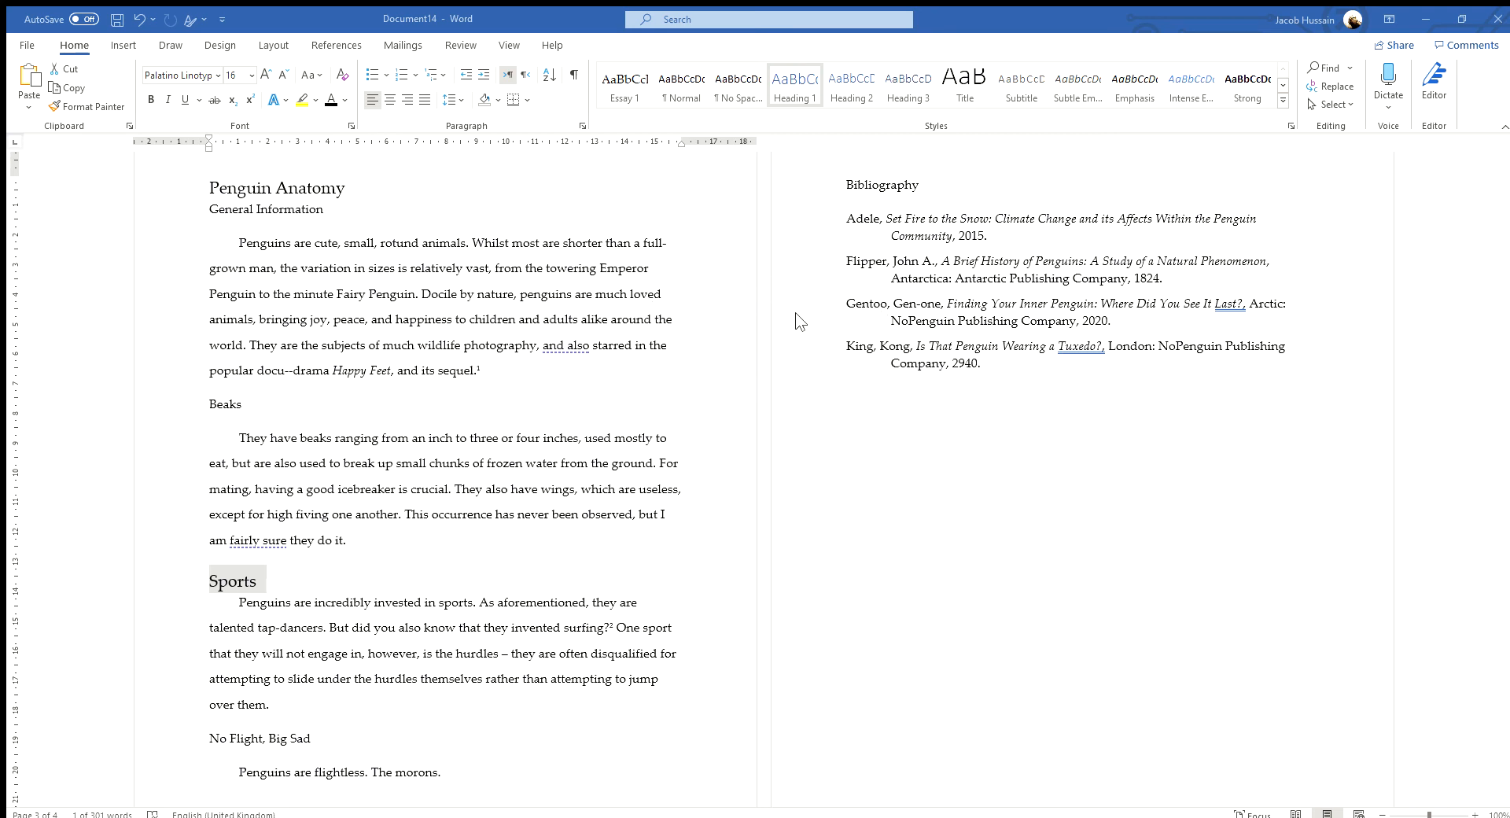
# Step: Apply the Heading 1 style to the No Flight, Big Sad title, with the Palatino Linotype font in black
pyautogui.click(205, 738)
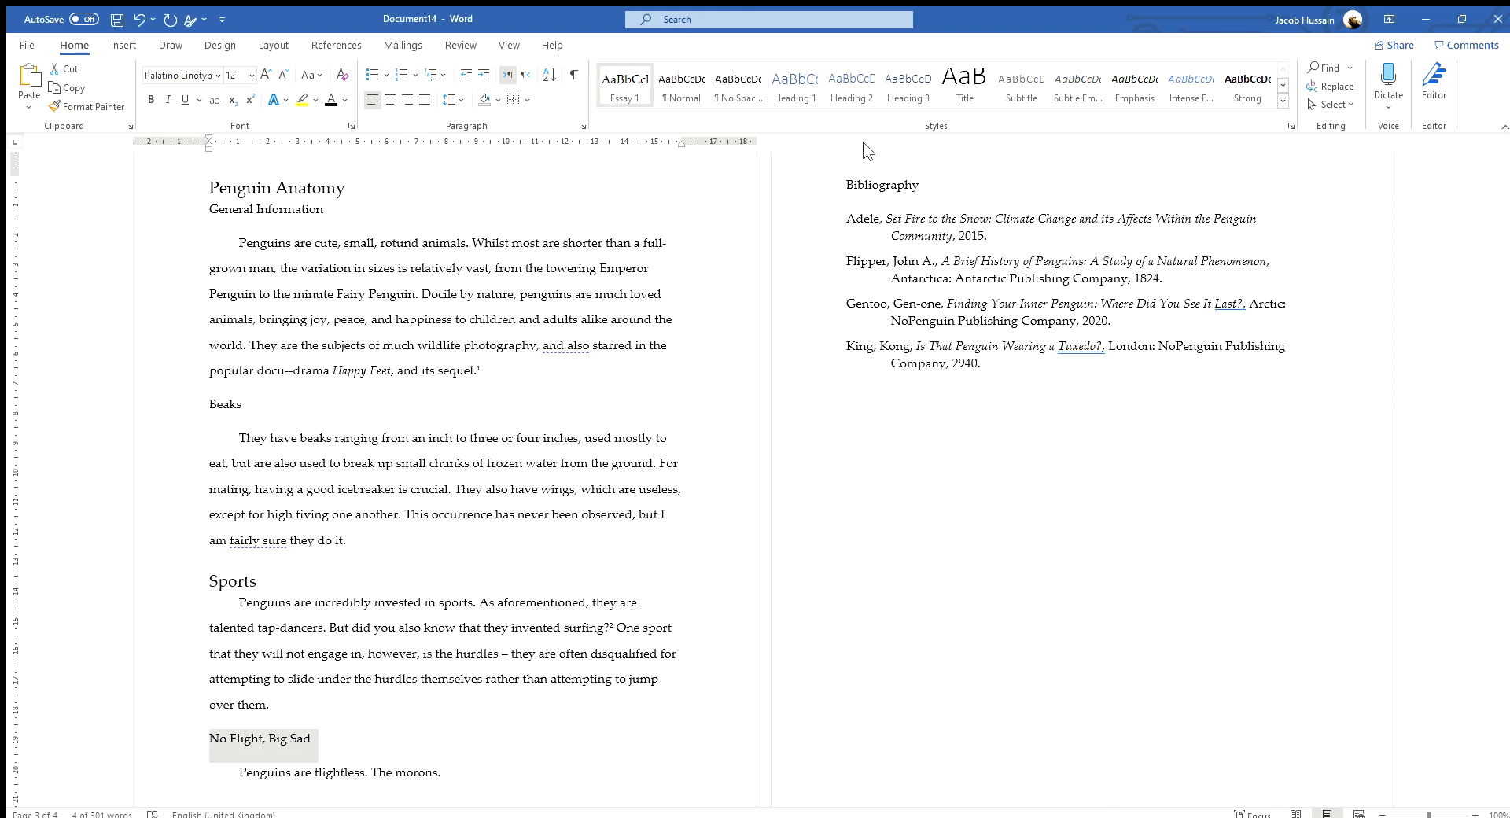
pyautogui.click(786, 79)
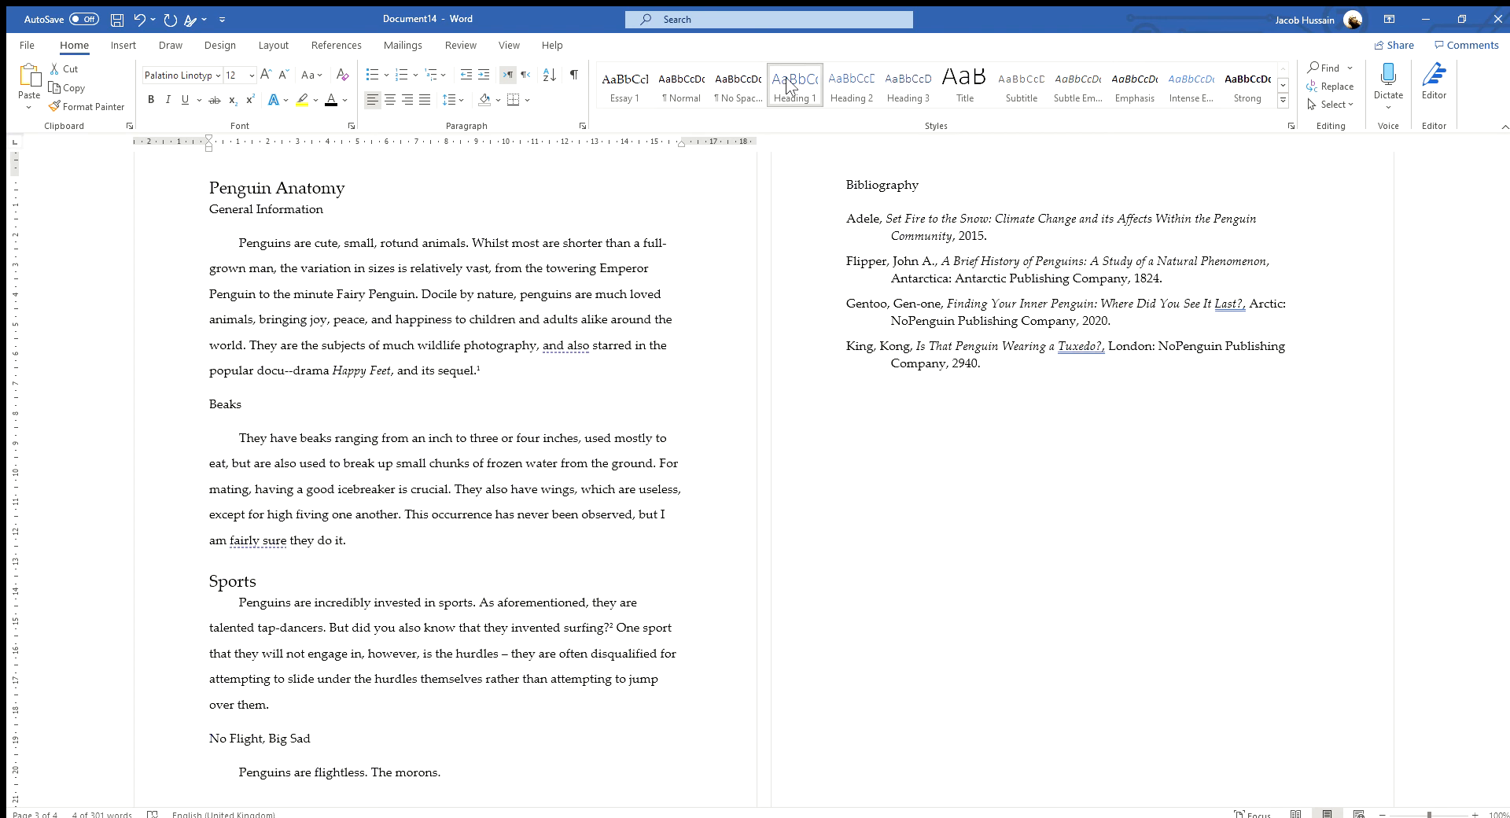
pyautogui.click(209, 78)
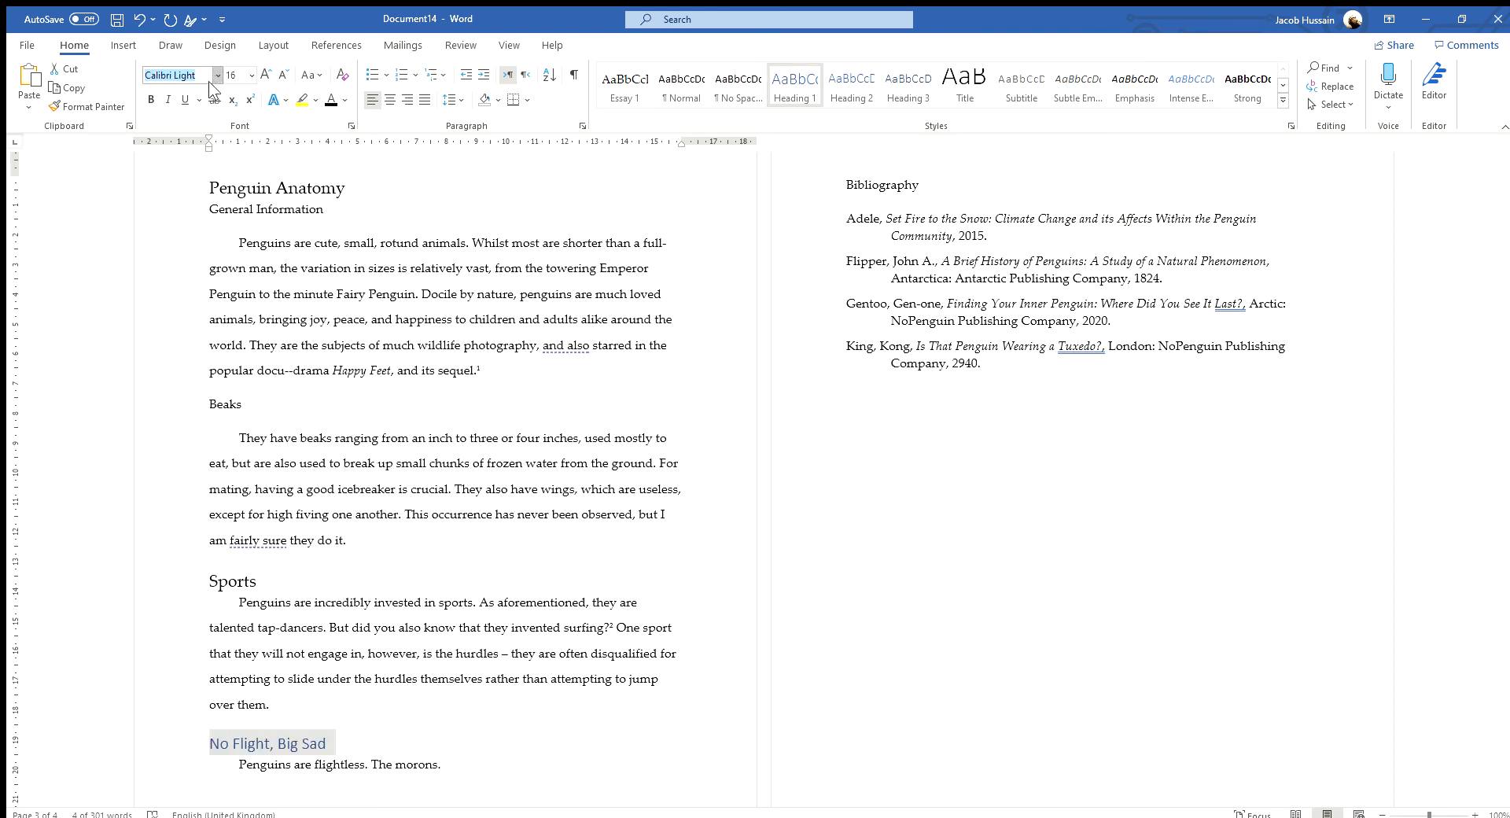
pyautogui.write('Palatino Linotype')
pyautogui.press('Return')
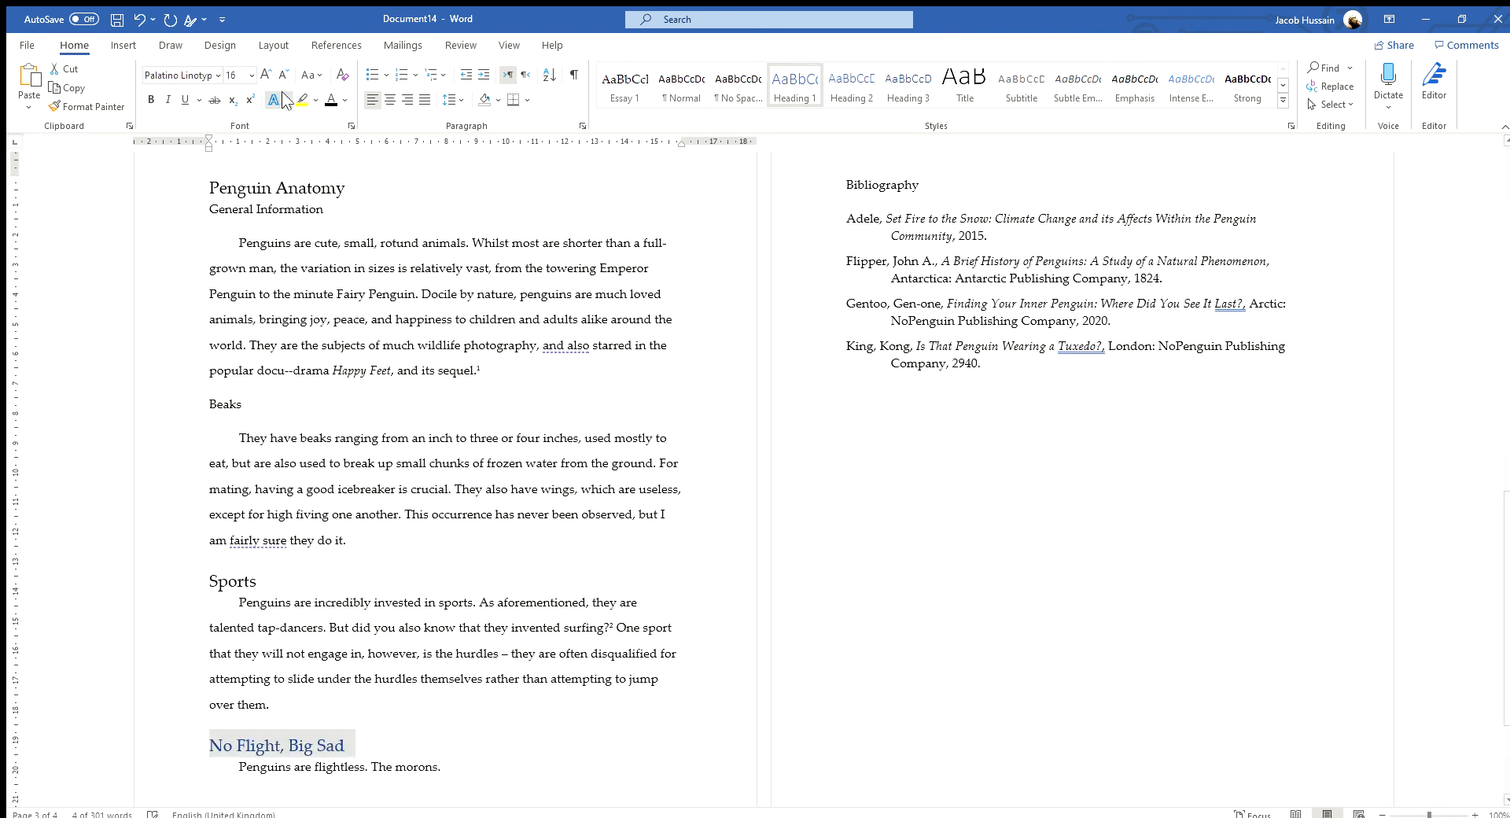
pyautogui.click(330, 100)
pyautogui.click(258, 408)
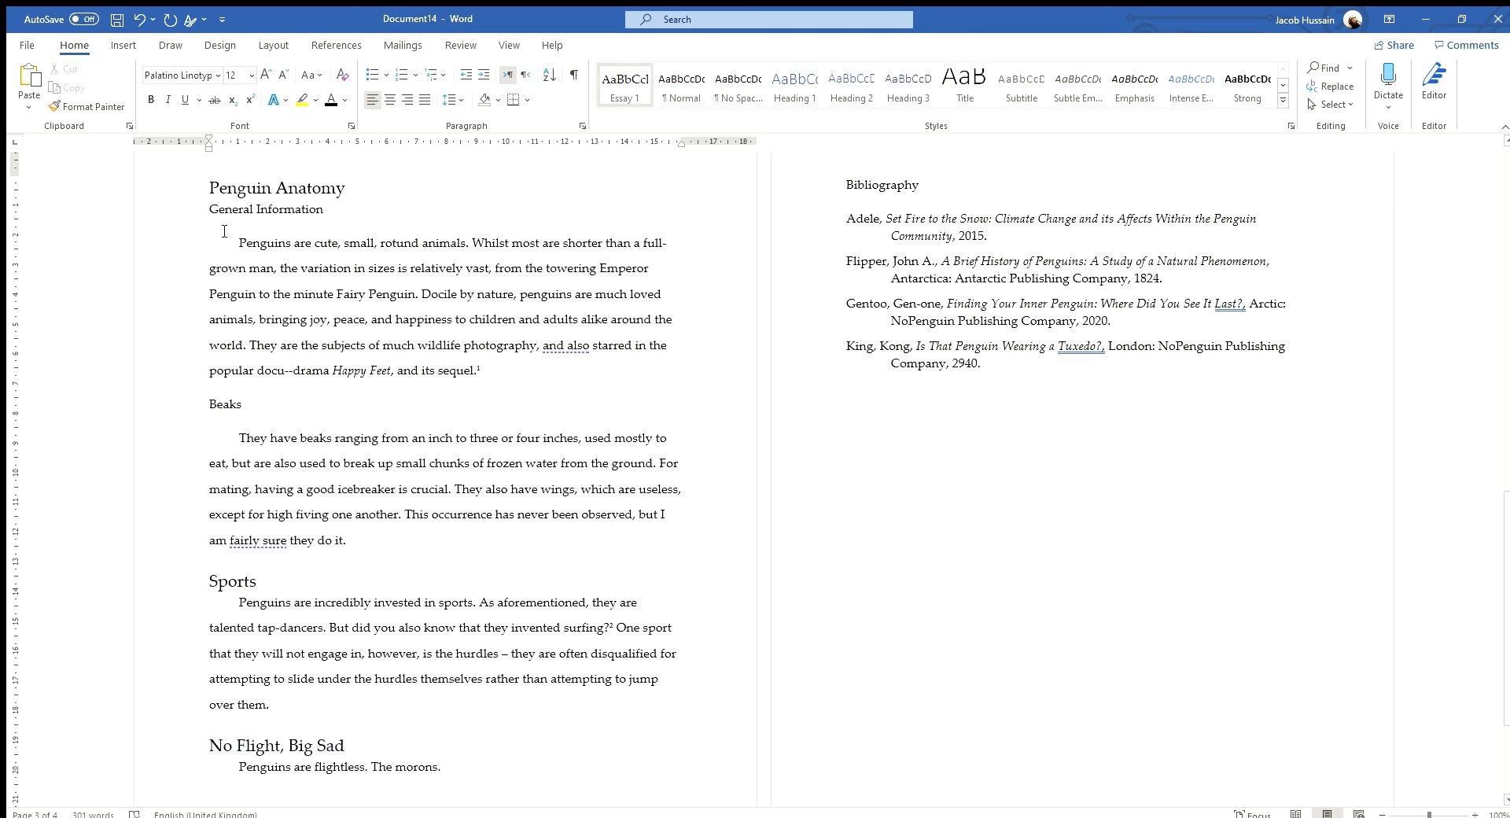
# Step: Apply the Heading 2 style to the General Information subtitle, with the Palatino Linotype font in black
pyautogui.click(220, 189)
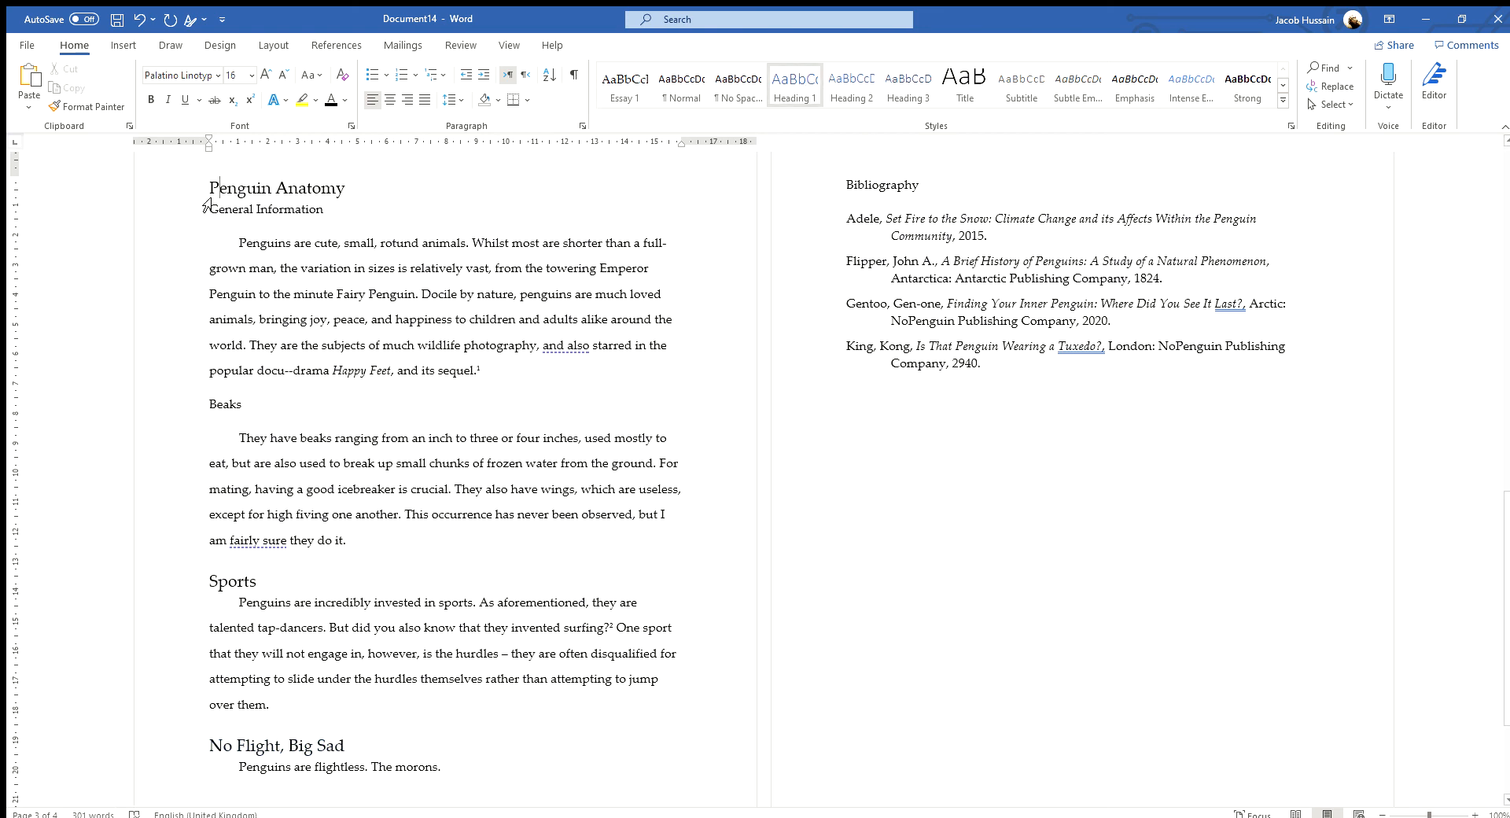
pyautogui.click(205, 207)
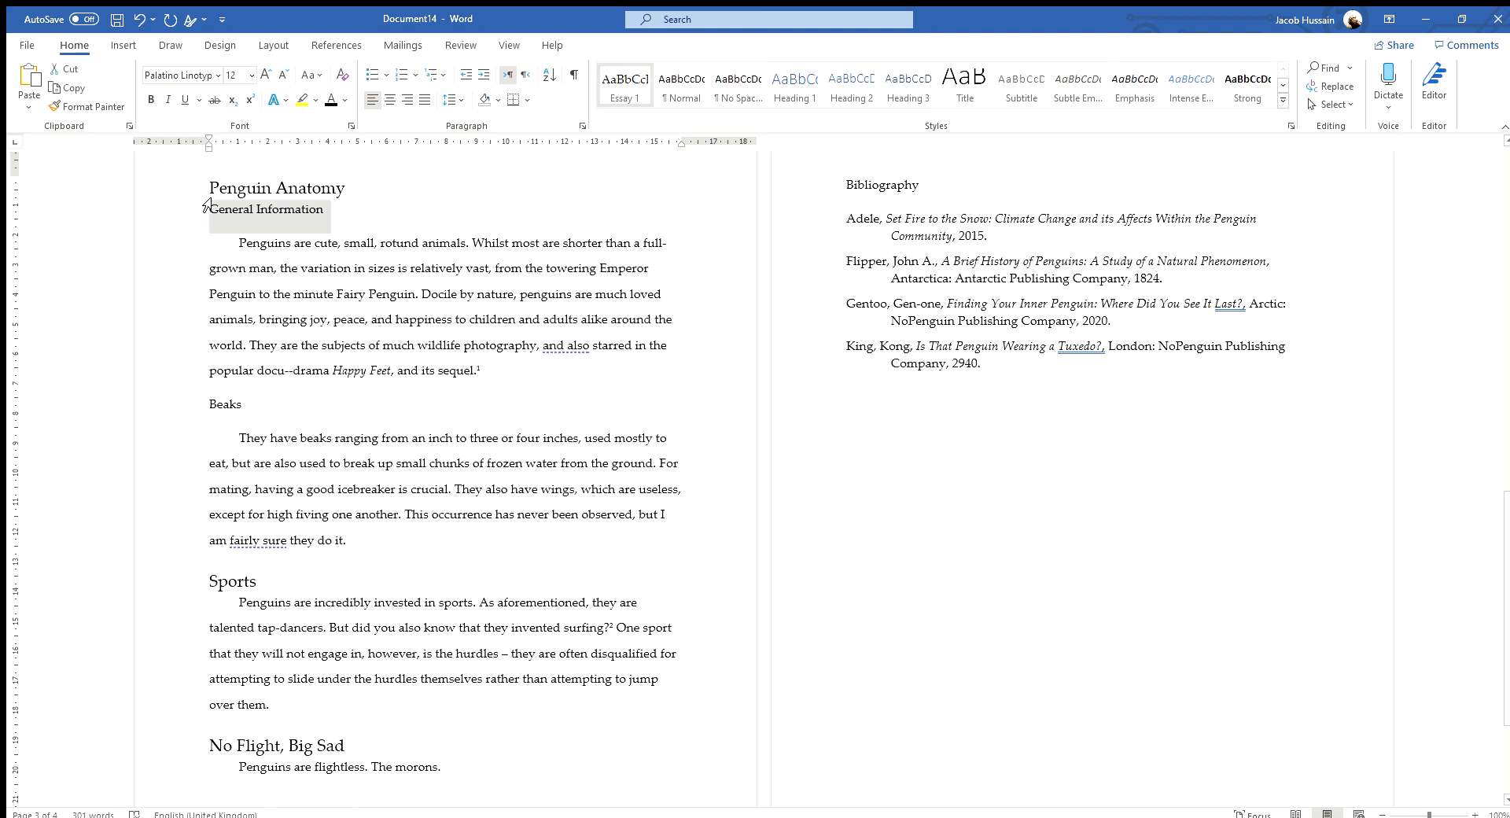
pyautogui.click(849, 86)
pyautogui.click(850, 87)
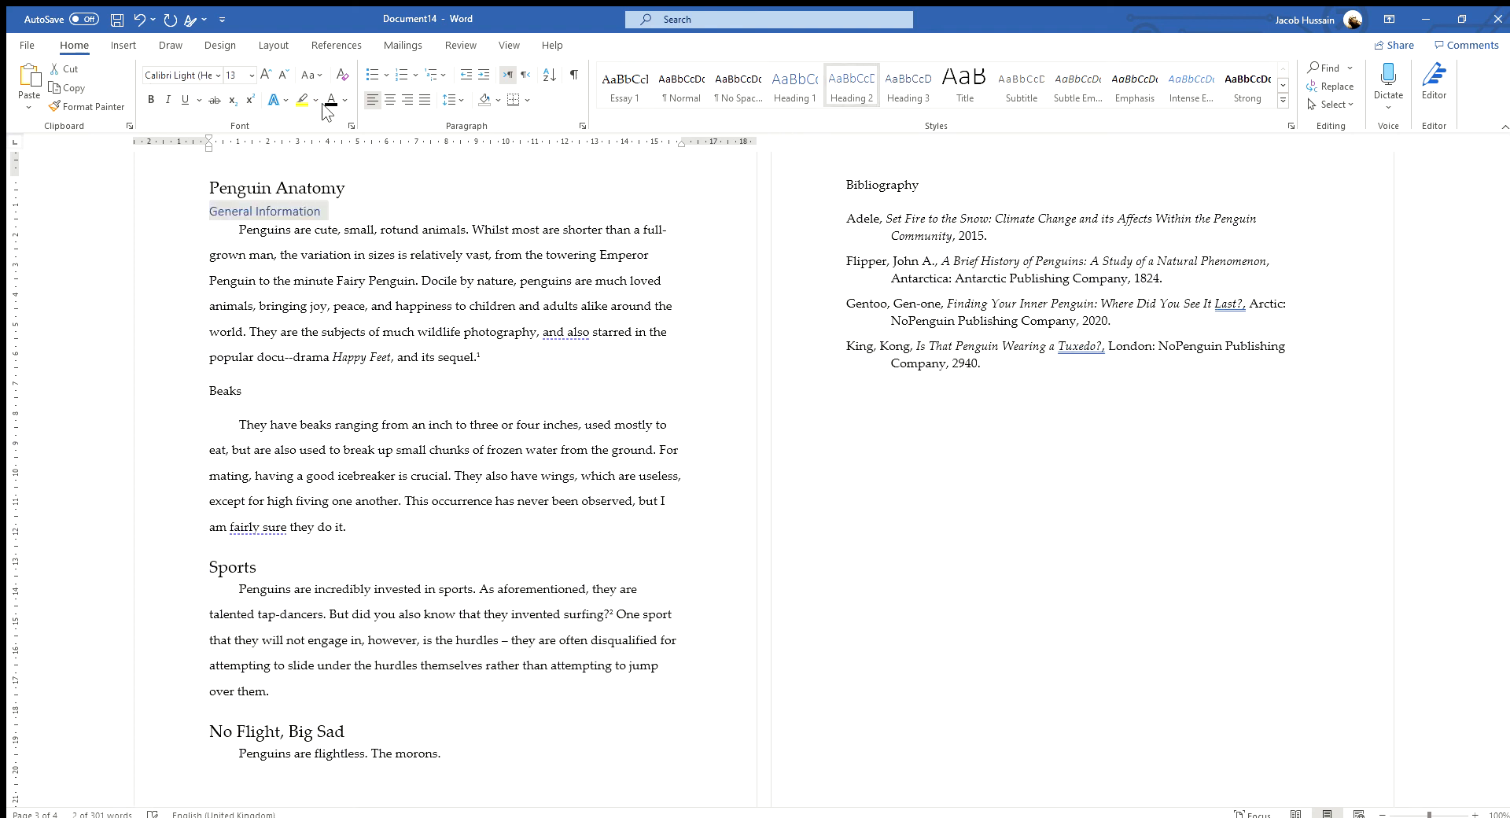
pyautogui.click(218, 77)
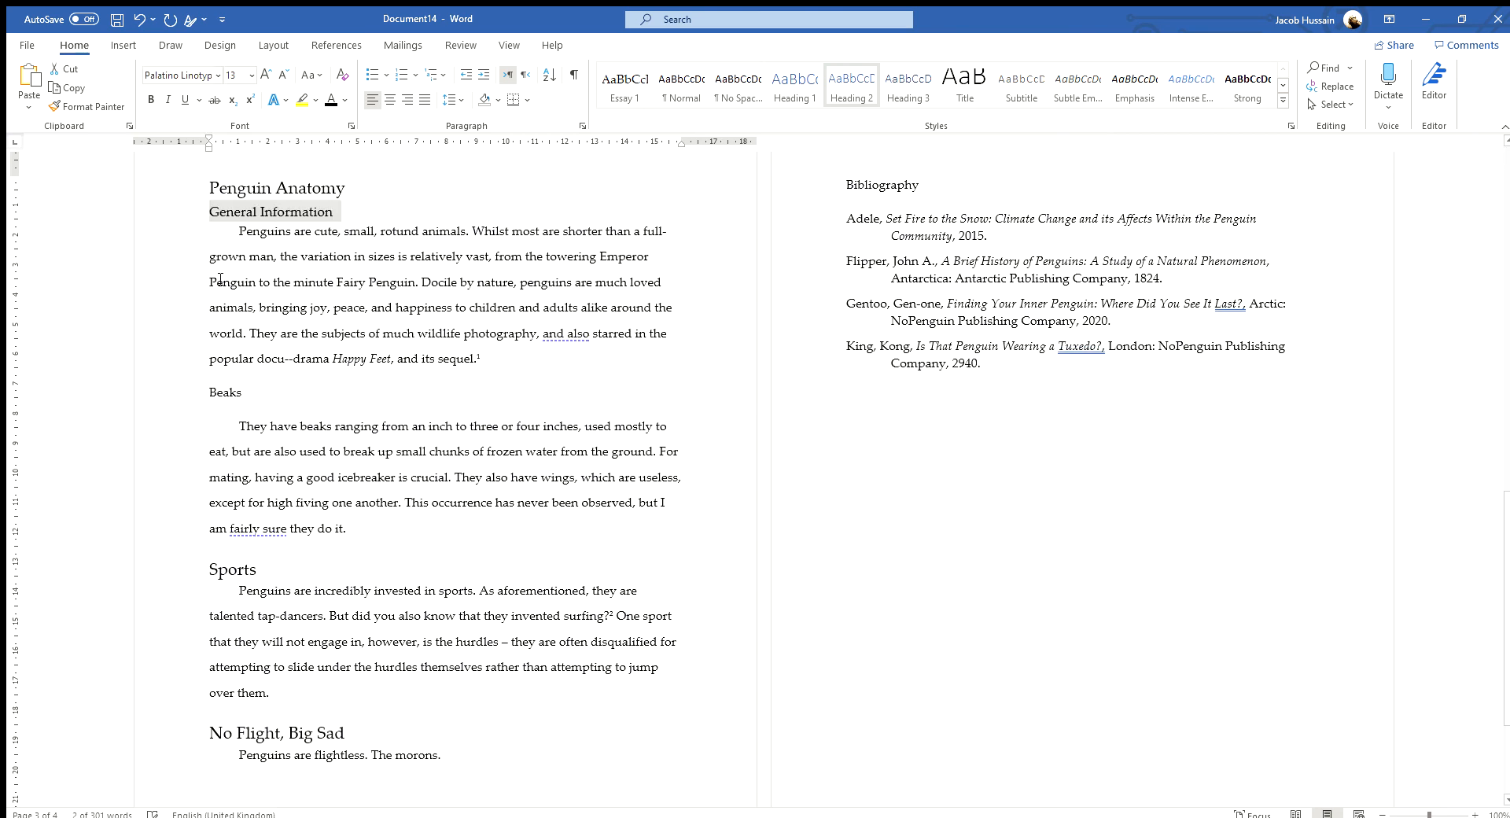
# Step: Apply the Heading 2 style to the Beaks subtitle, with the Palatino Linotype font in black
pyautogui.doubleClick(224, 392)
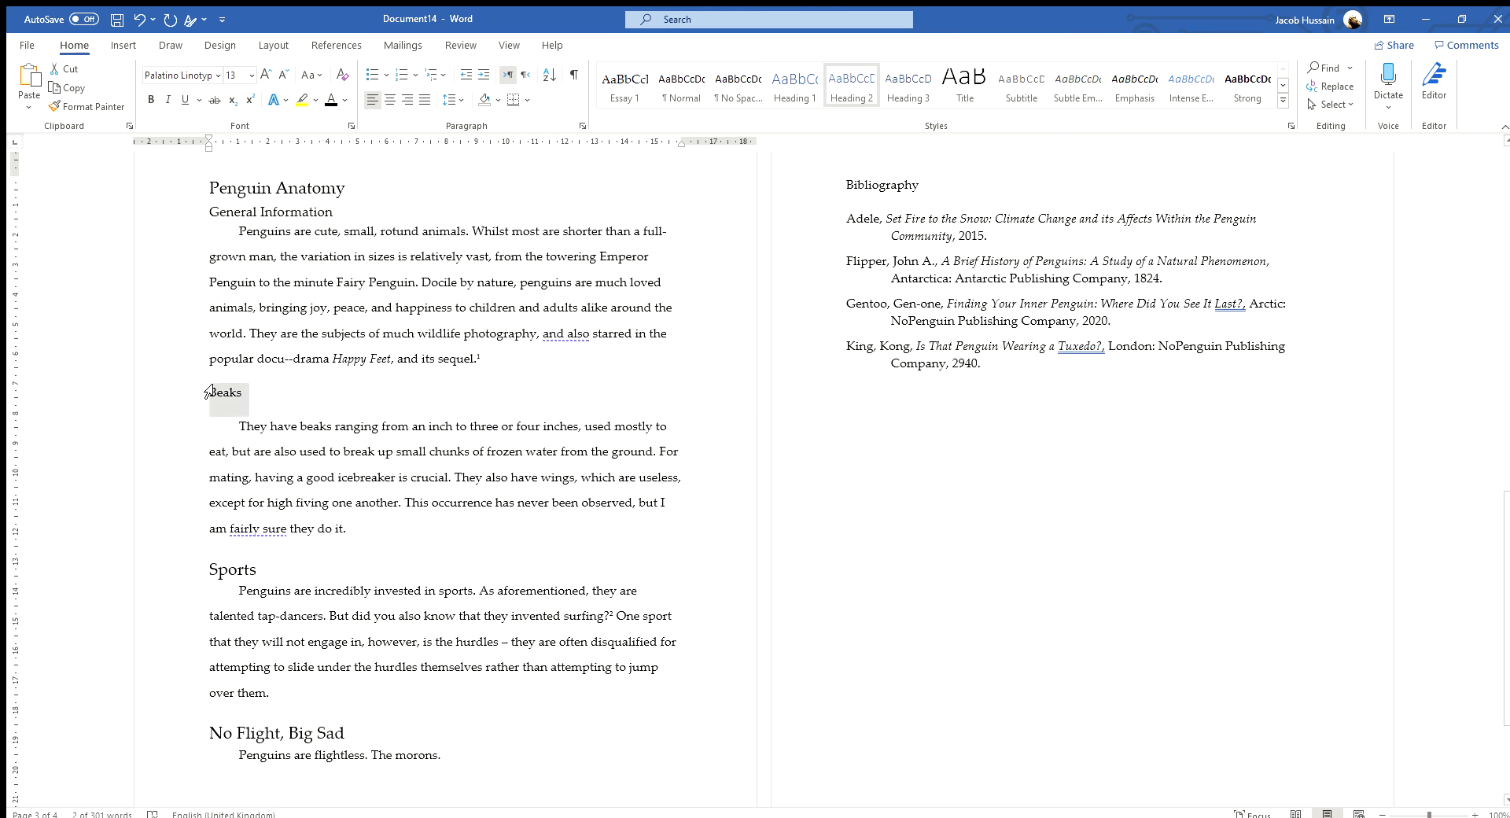
pyautogui.click(847, 88)
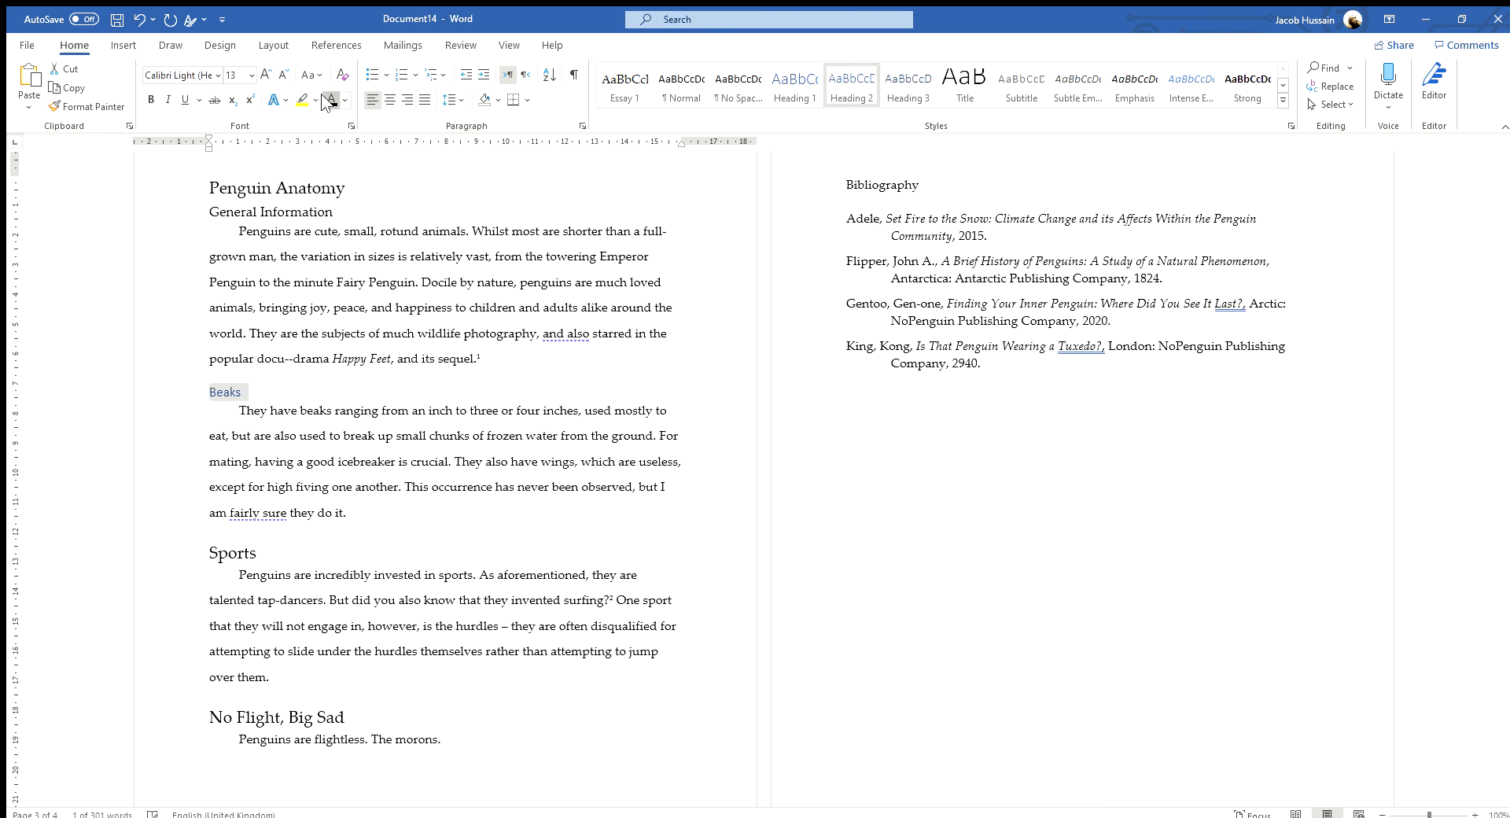
pyautogui.click(211, 74)
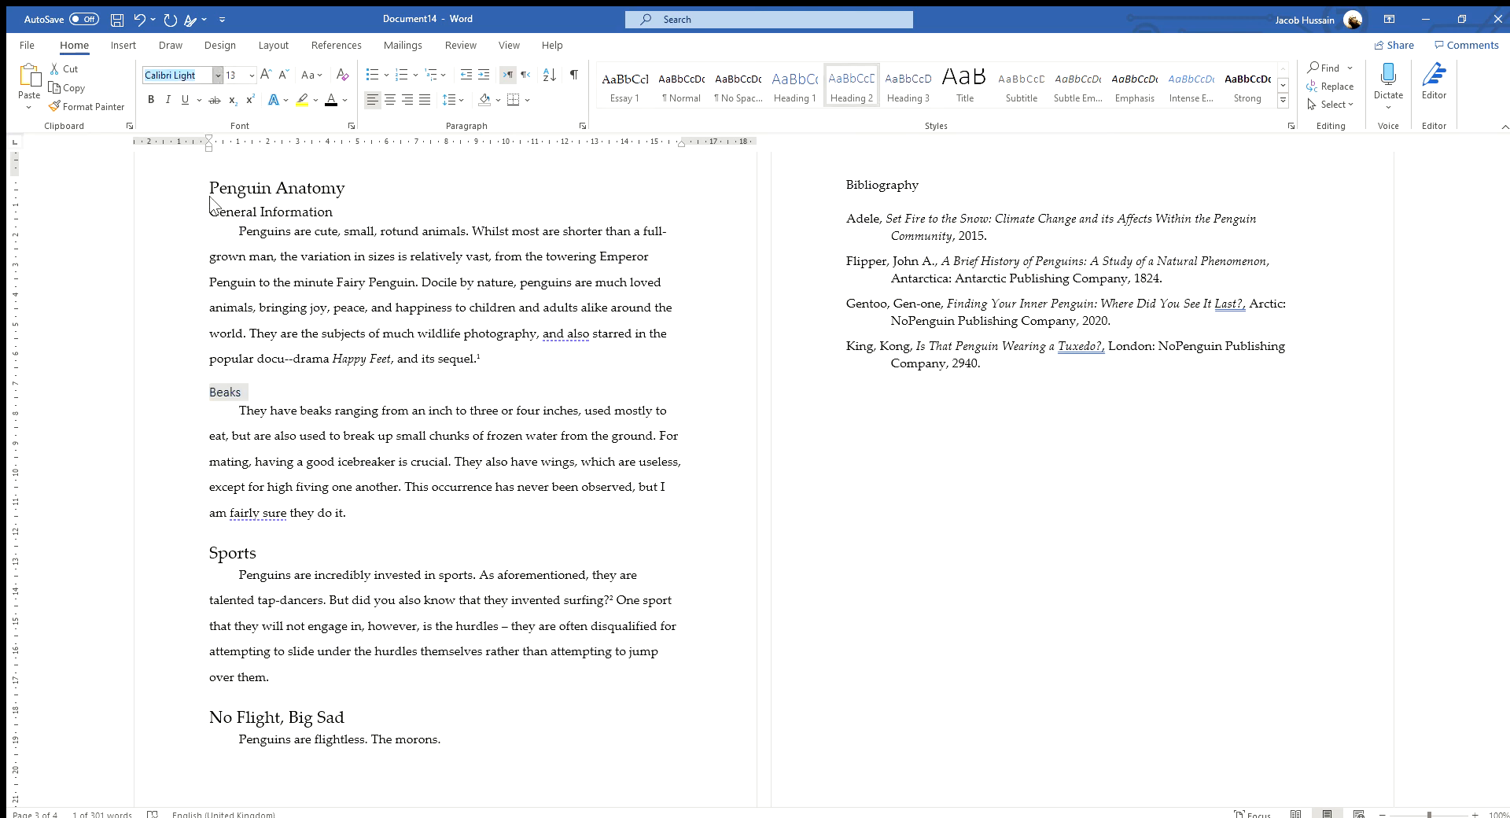
pyautogui.write('Palatino Linotype')
pyautogui.press('Return')
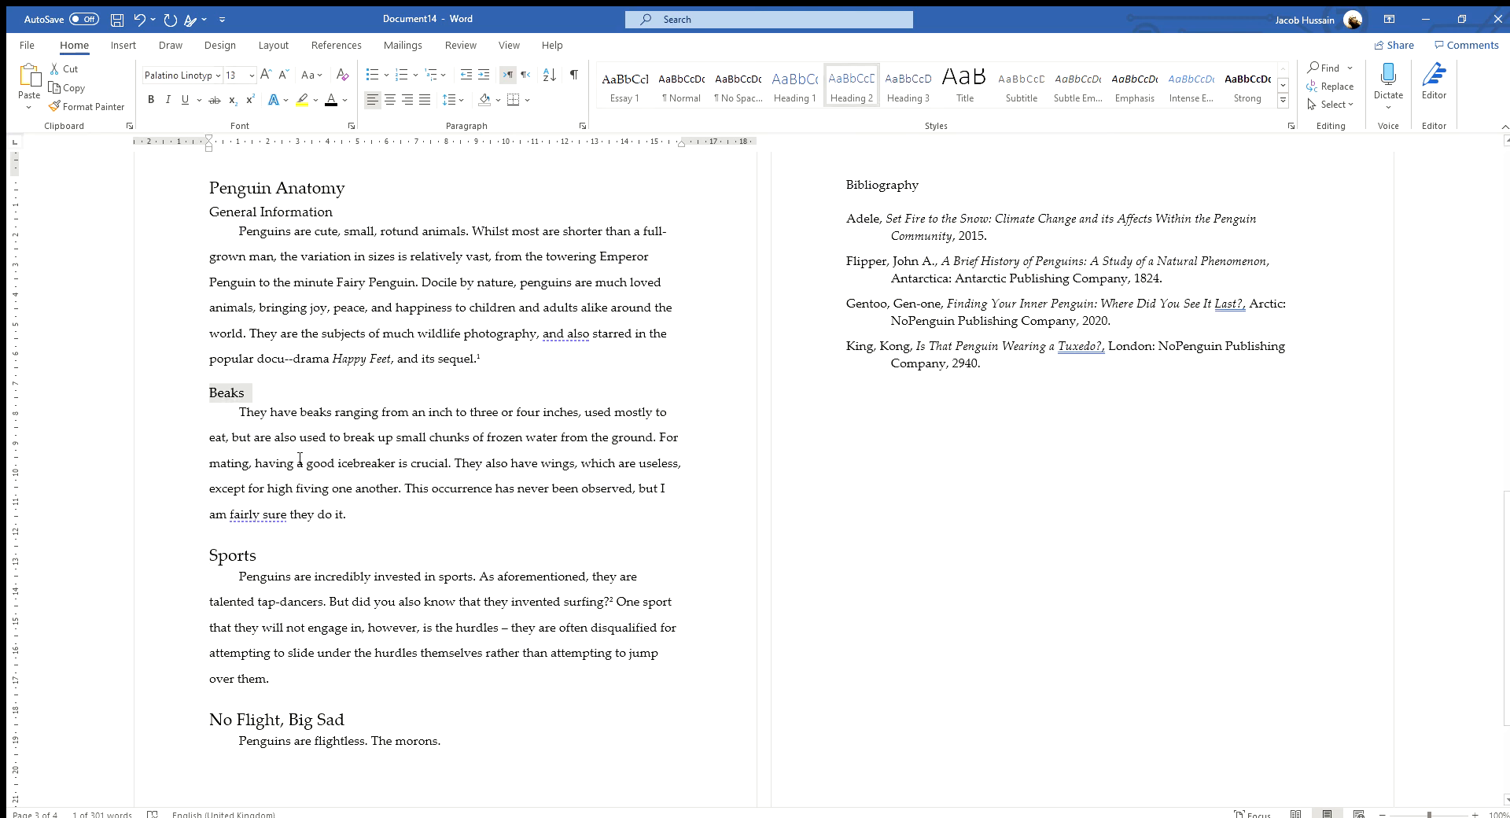
pyautogui.click(298, 462)
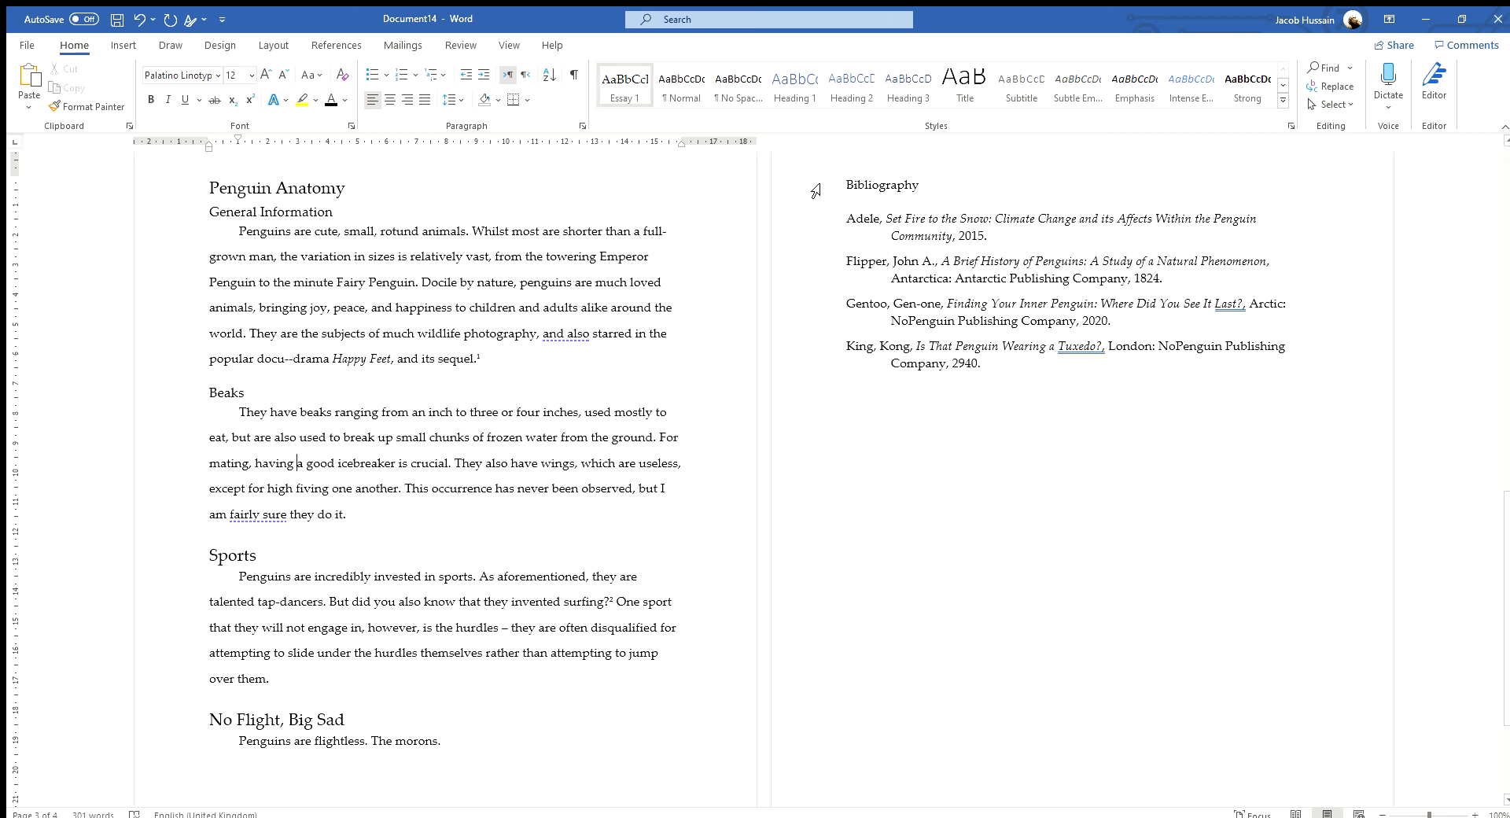
# Step: Apply the Heading 1 style to the Bibliography title, with the Palatino Linotype font in black
pyautogui.click(816, 191)
pyautogui.click(794, 83)
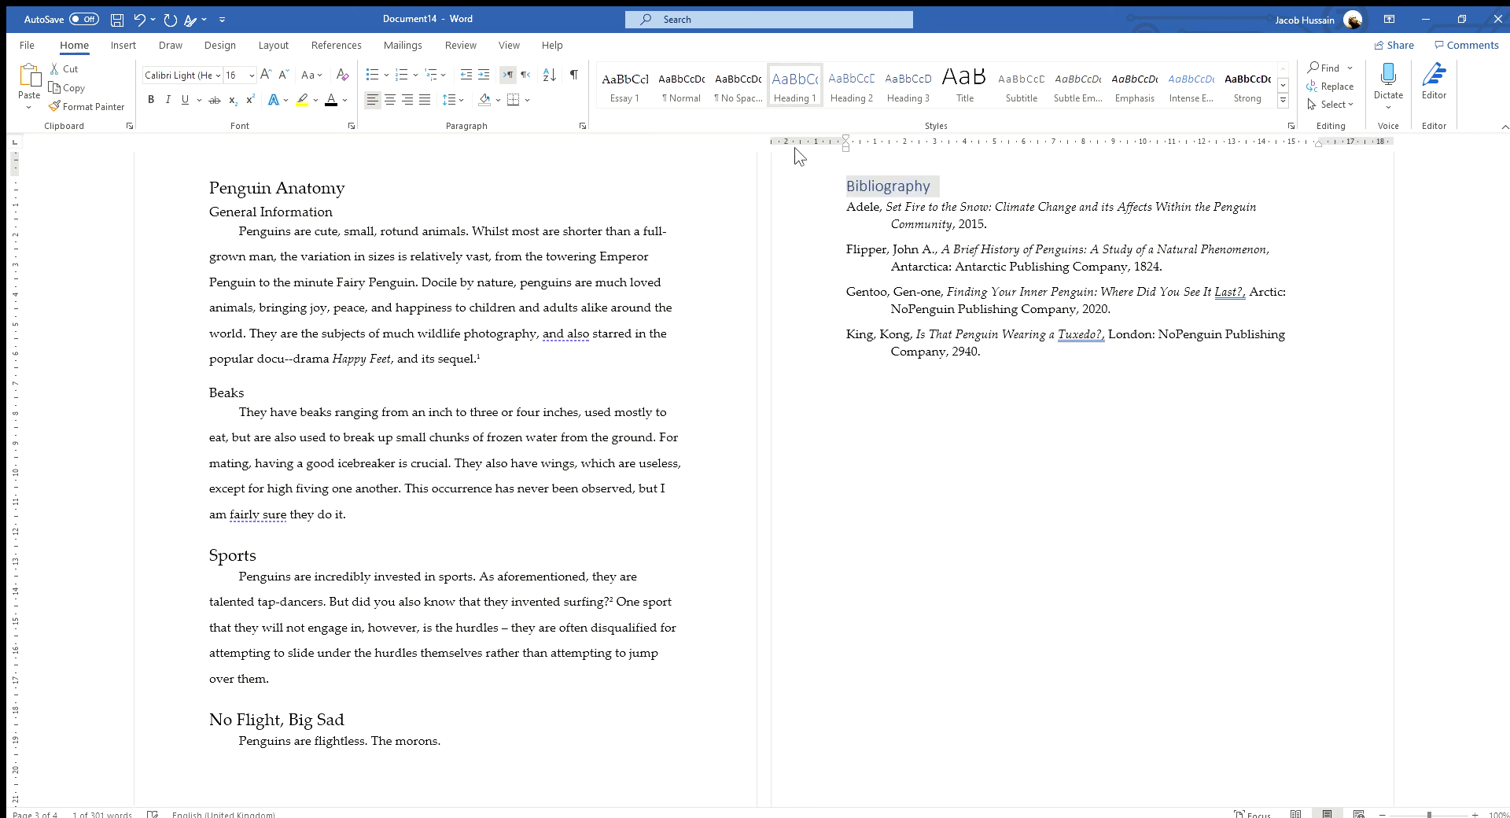
pyautogui.click(216, 74)
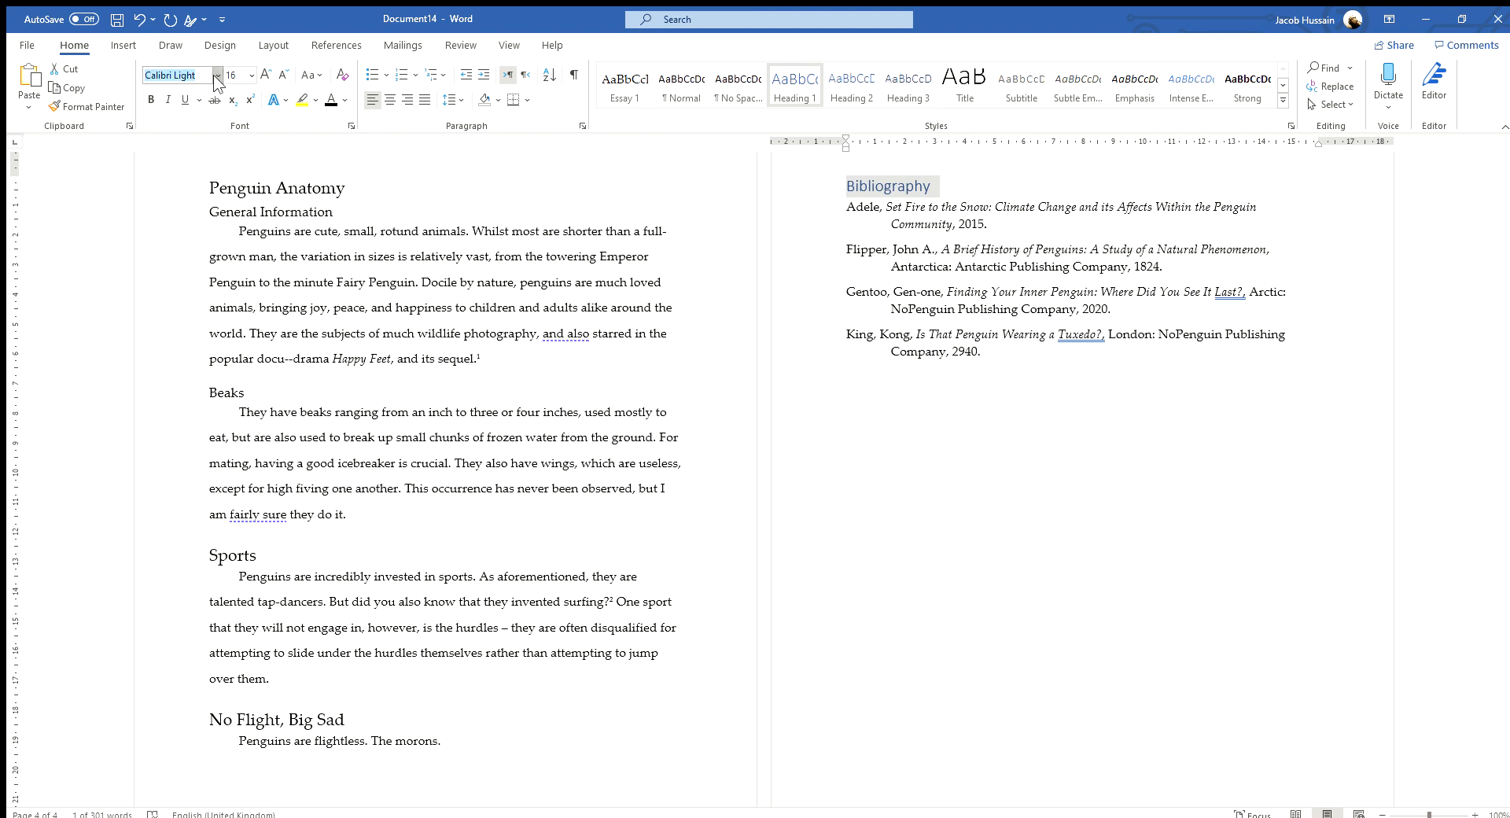
pyautogui.click(203, 234)
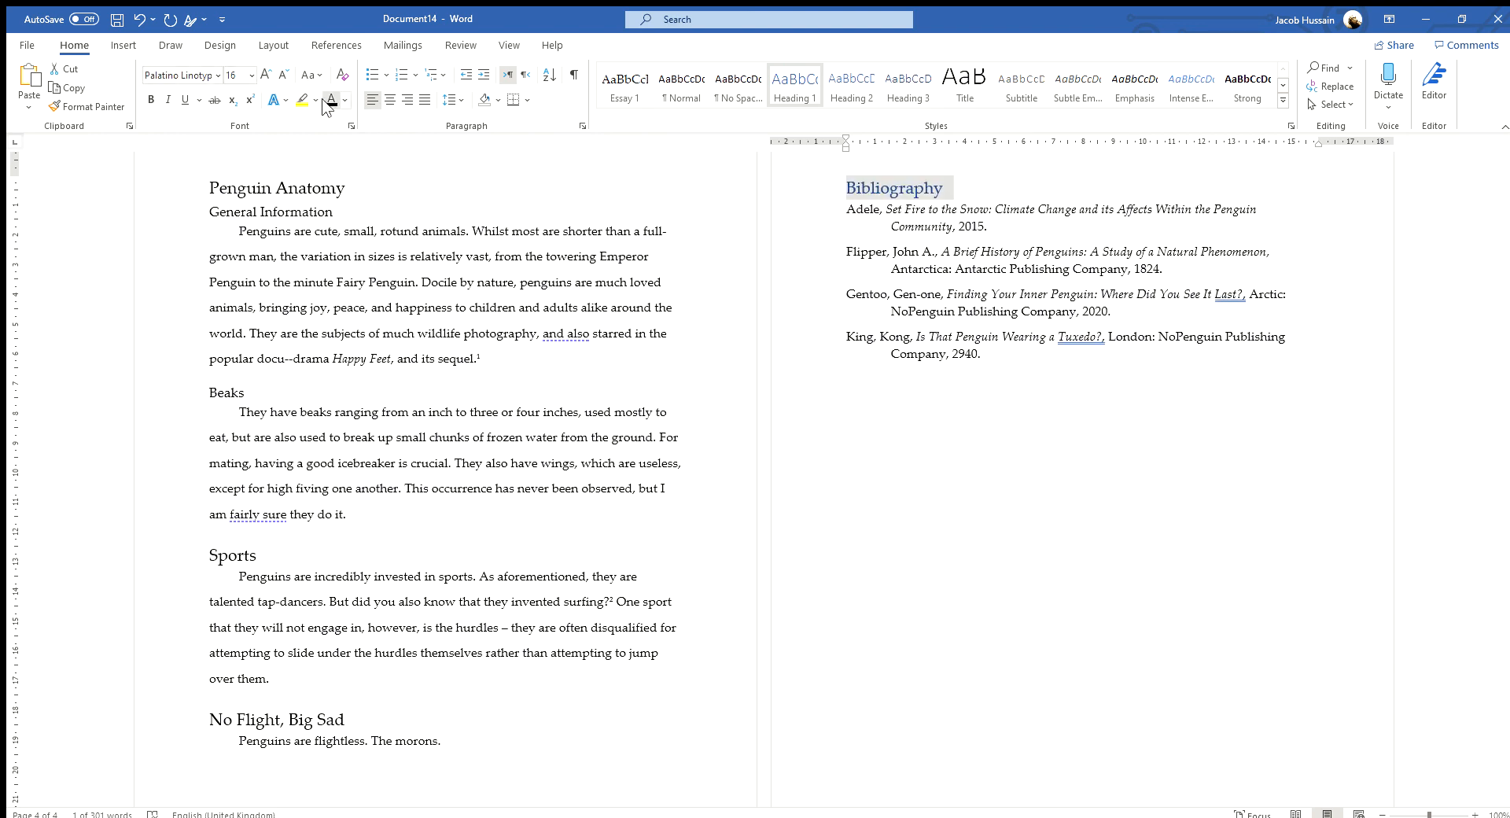
pyautogui.click(854, 193)
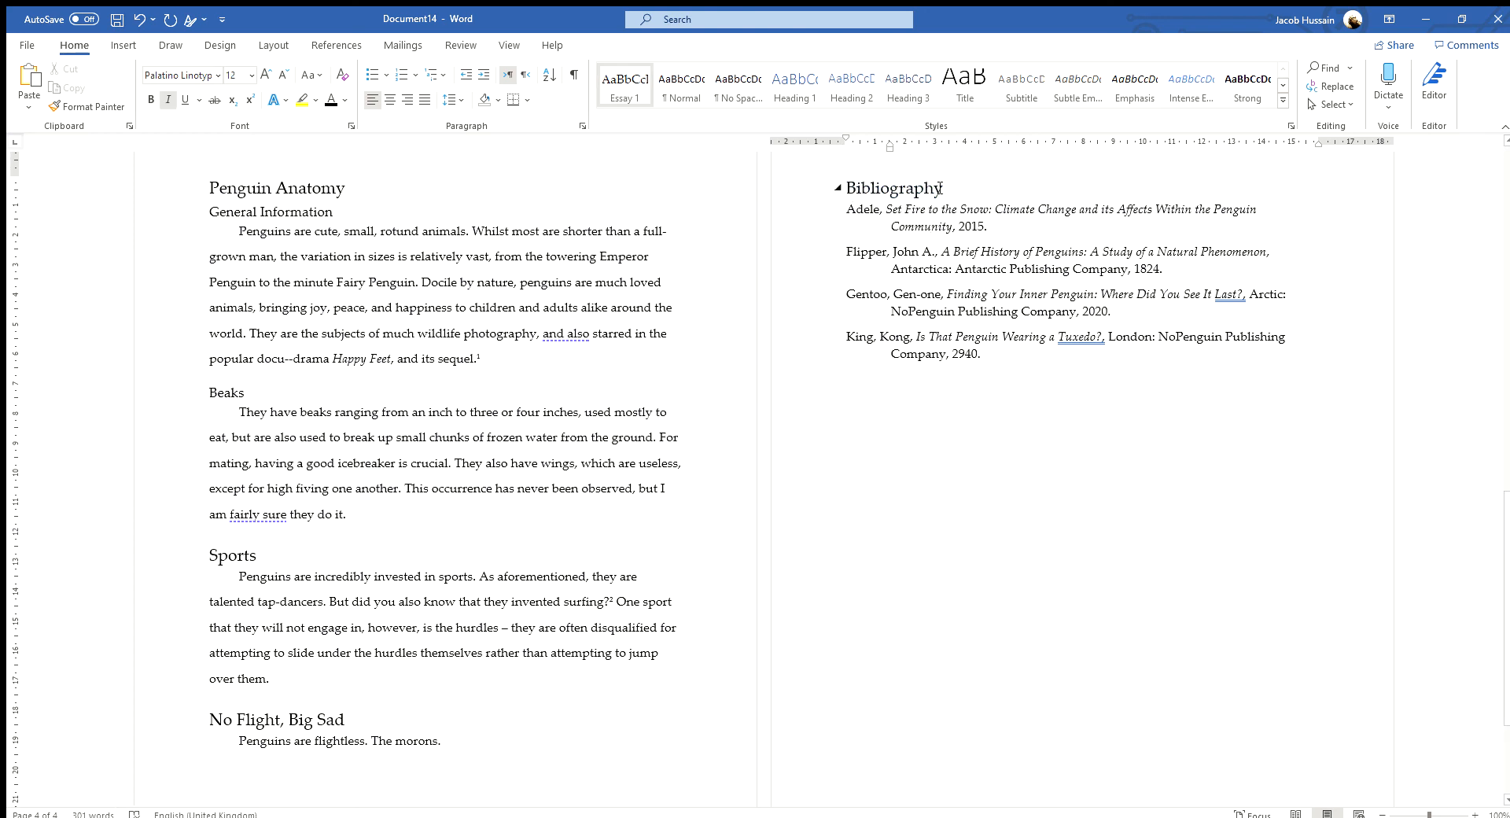
# Step: Enlarge the Bibliography title to 22 pt and insert a blank line between it and the first entry
pyautogui.moveTo(940, 187); pyautogui.dragTo(844, 193)
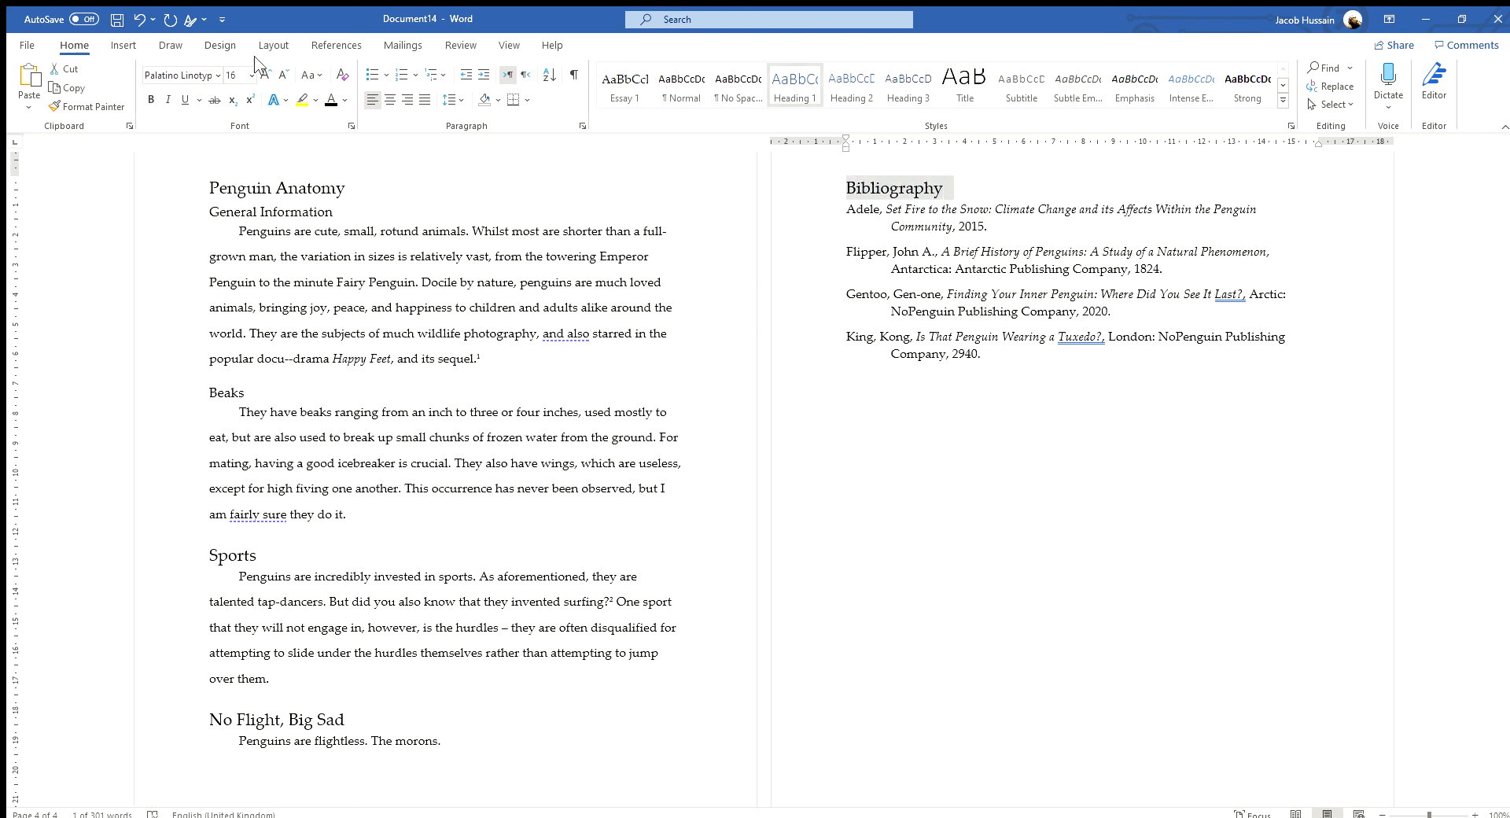
pyautogui.click(265, 75)
pyautogui.click(262, 74)
pyautogui.click(262, 74)
pyautogui.click(1014, 192)
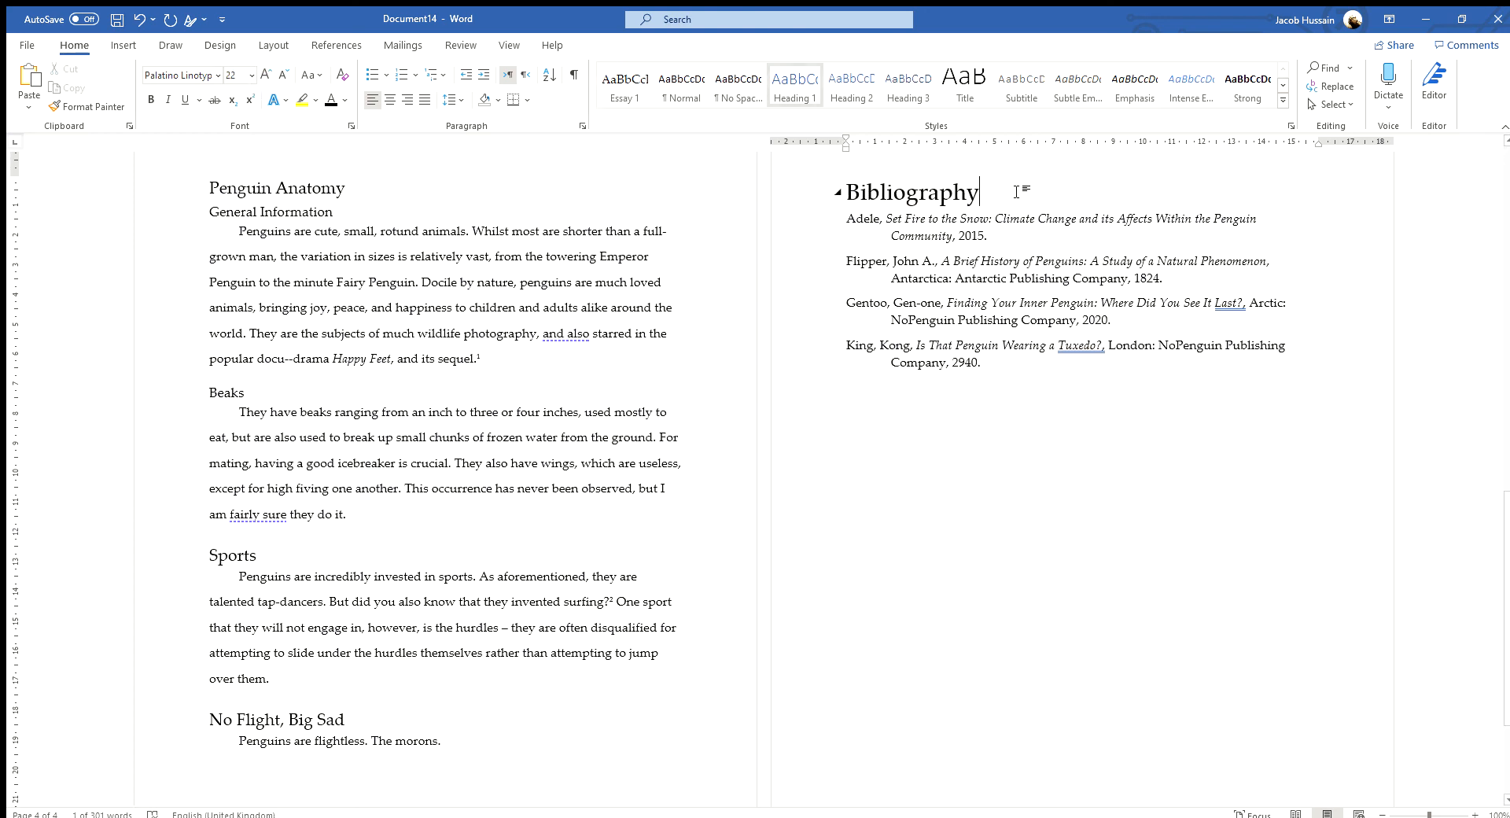
pyautogui.press('Return')
# Step: Replace the Essay Plan text on the second page with an automatic table of contents headed Contents
pyautogui.scroll(-3, 455, 467)
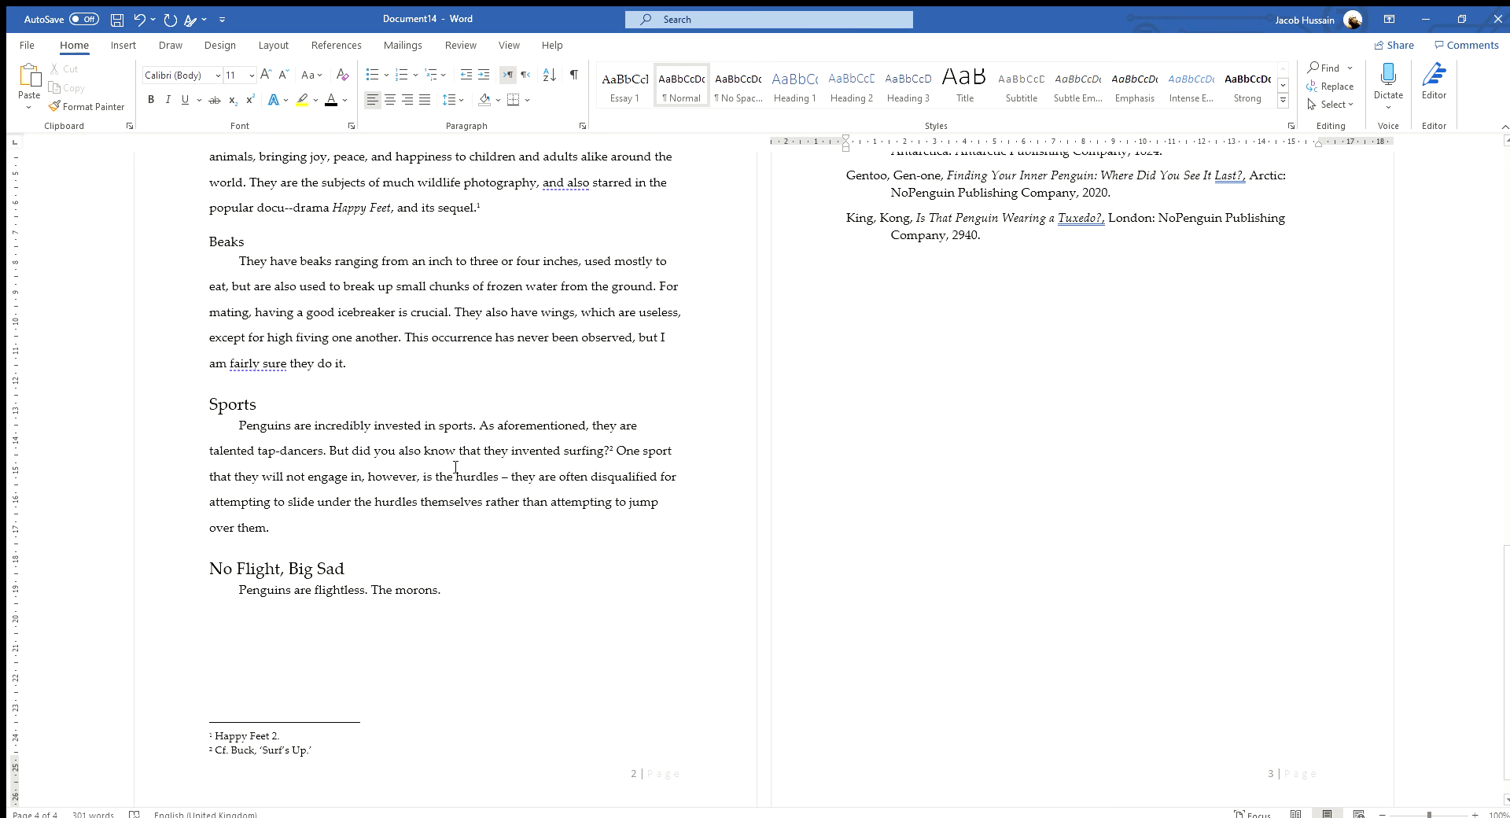
pyautogui.scroll(20, 436, 543)
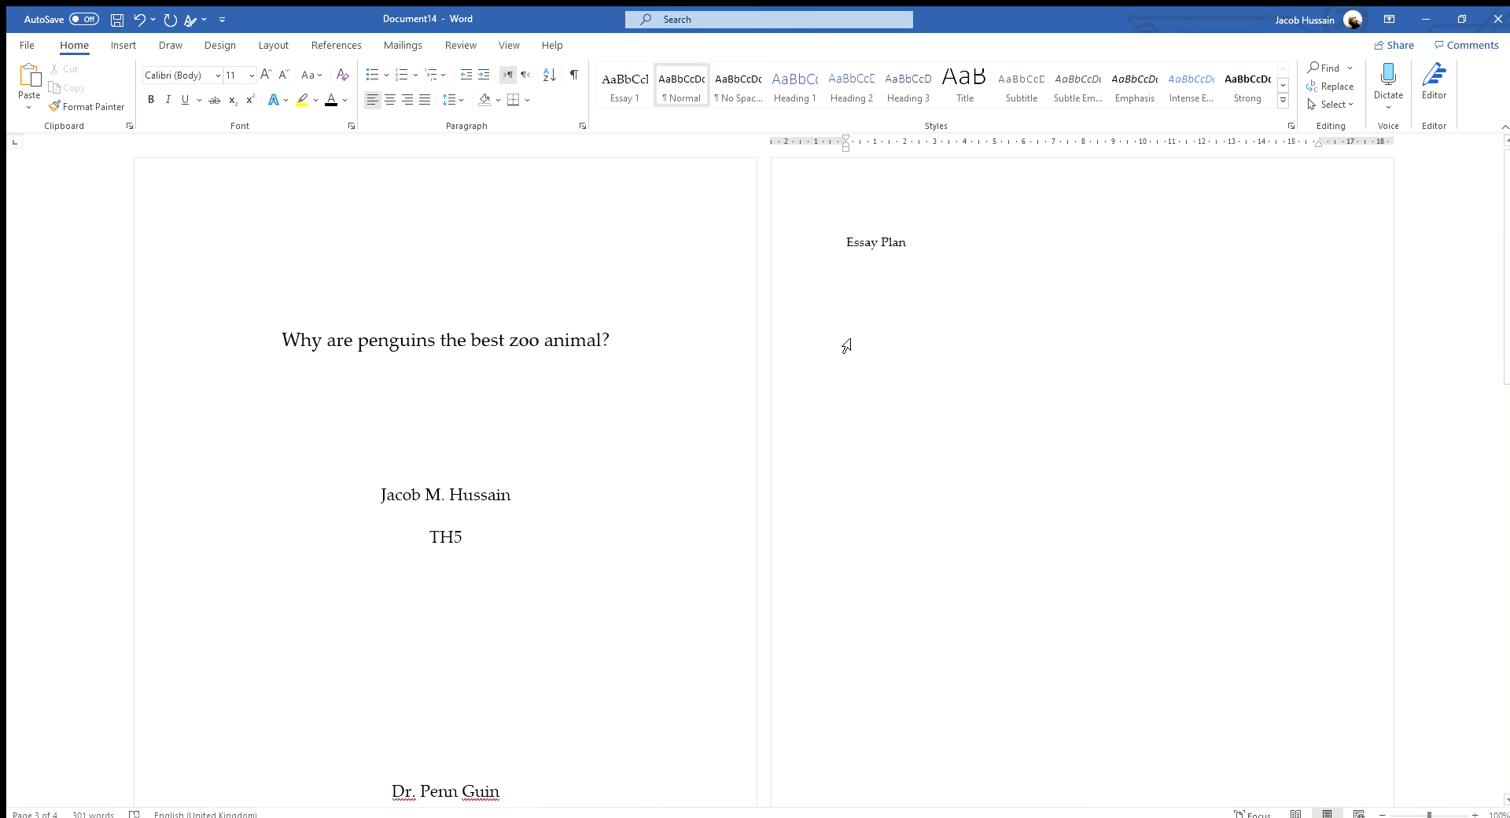
pyautogui.tripleClick(889, 251)
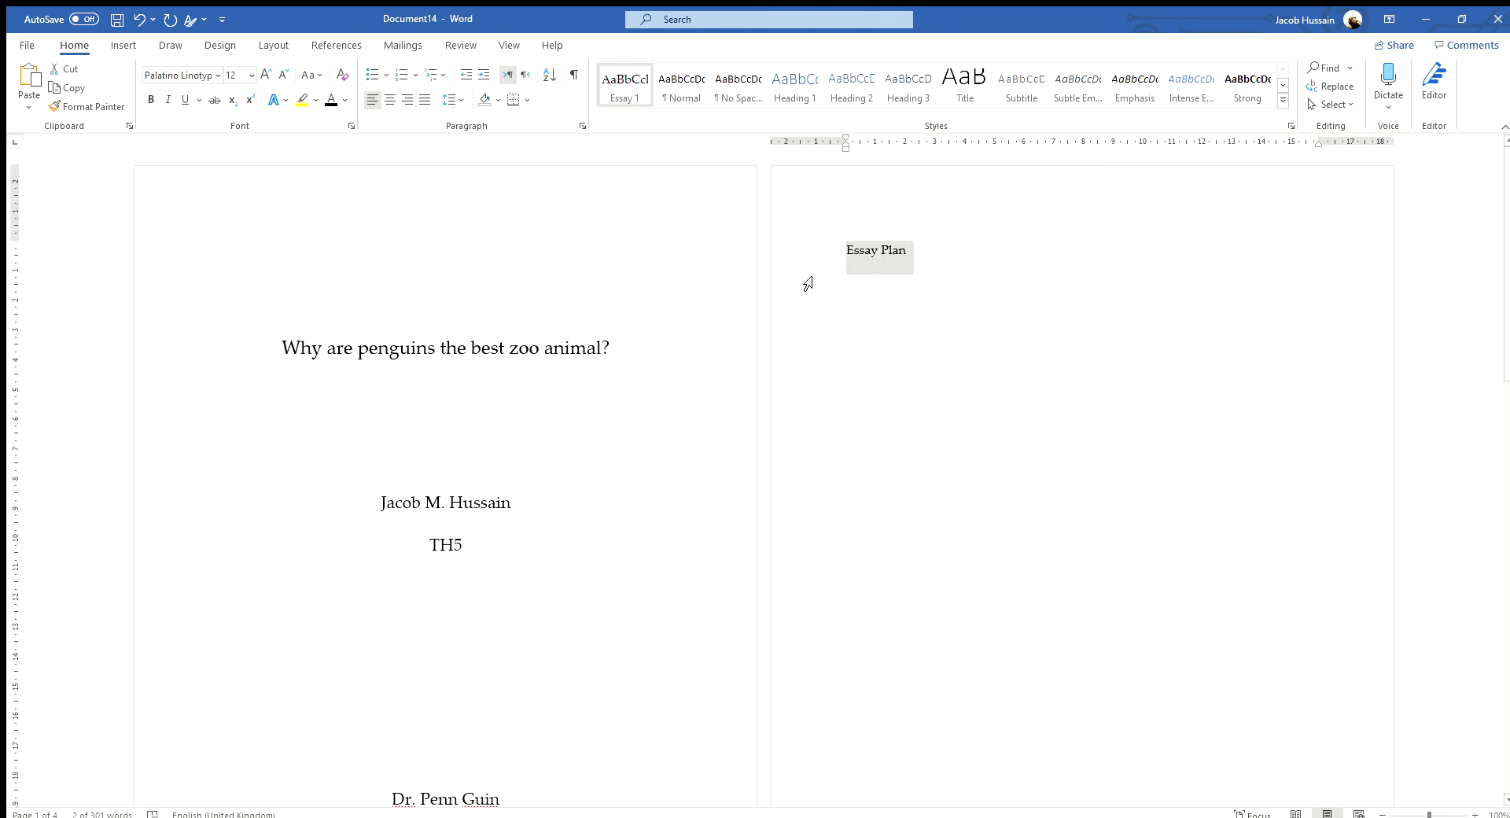
pyautogui.press('BackSpace')
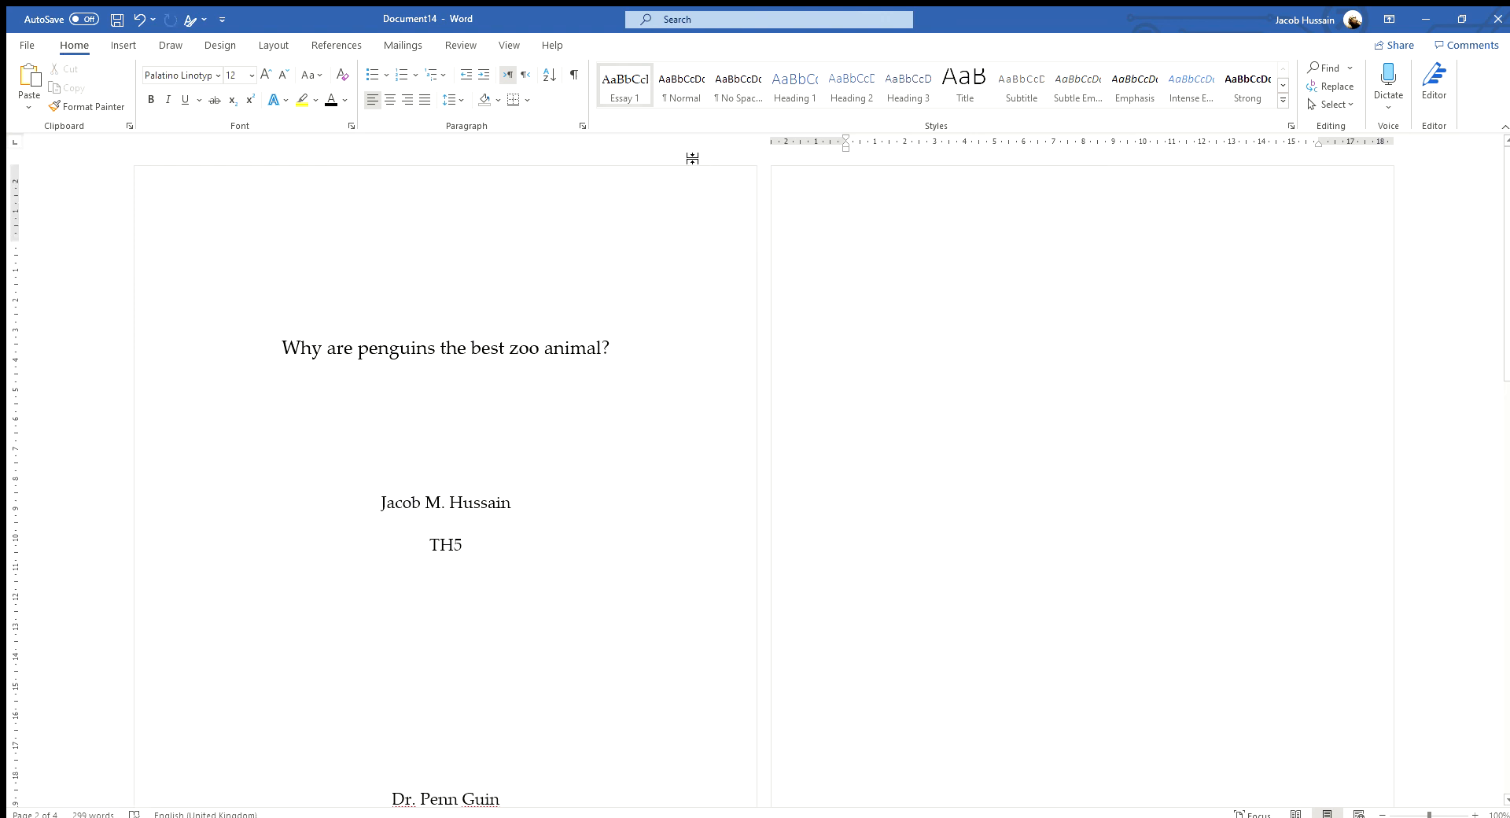
pyautogui.click(334, 45)
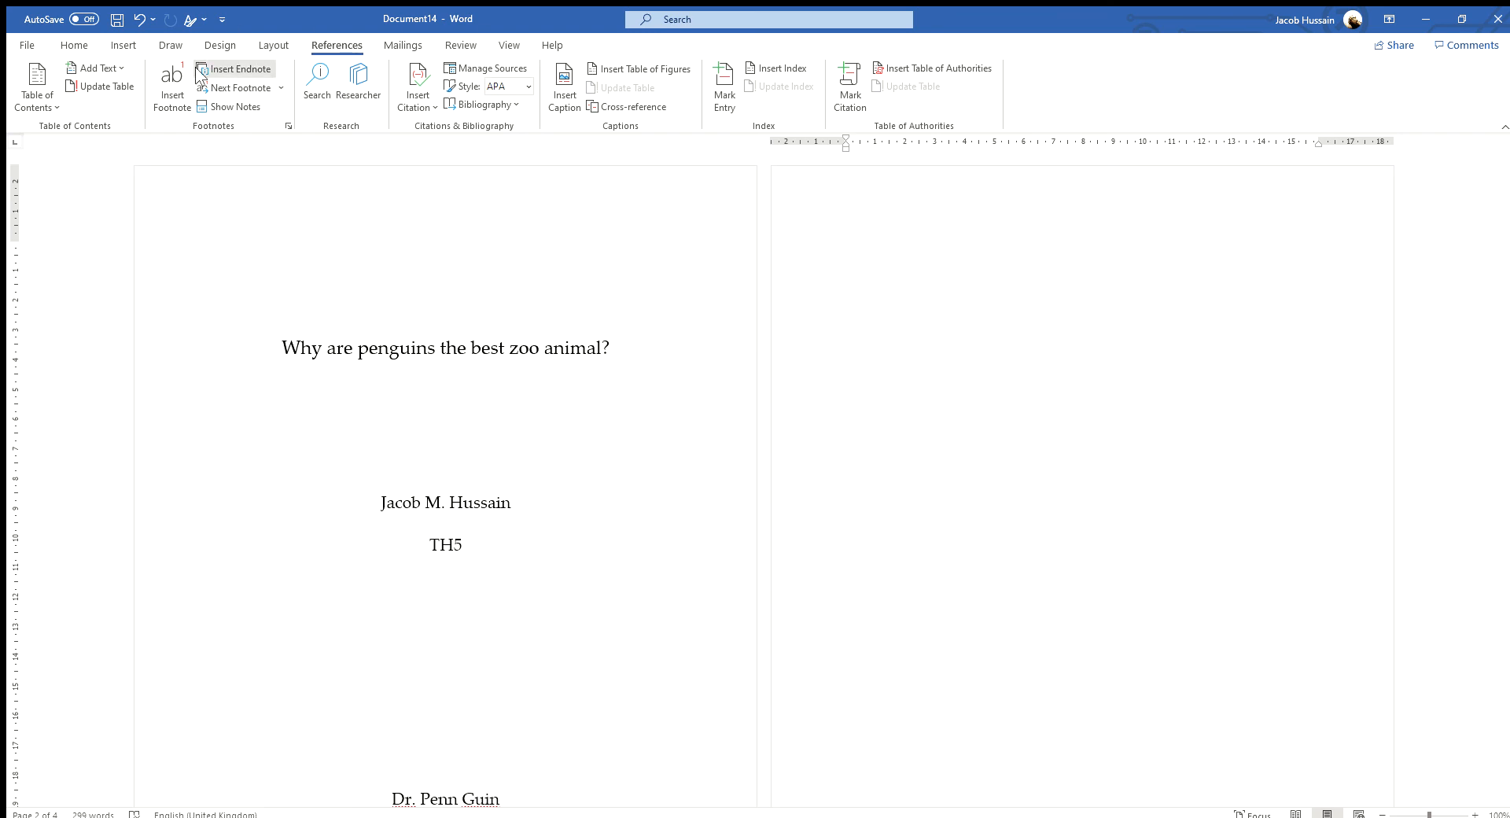
pyautogui.click(39, 97)
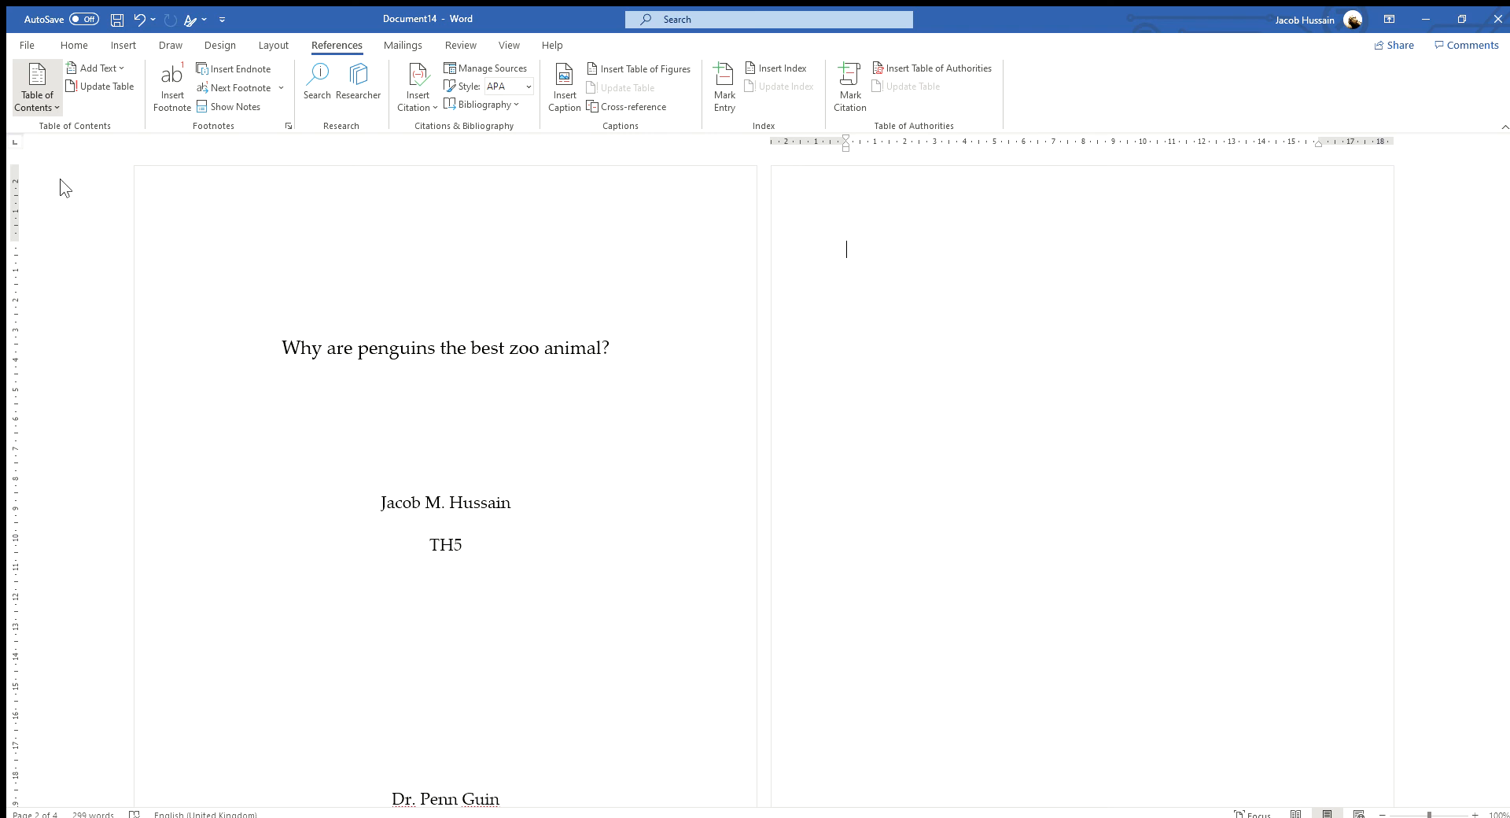
pyautogui.click(114, 195)
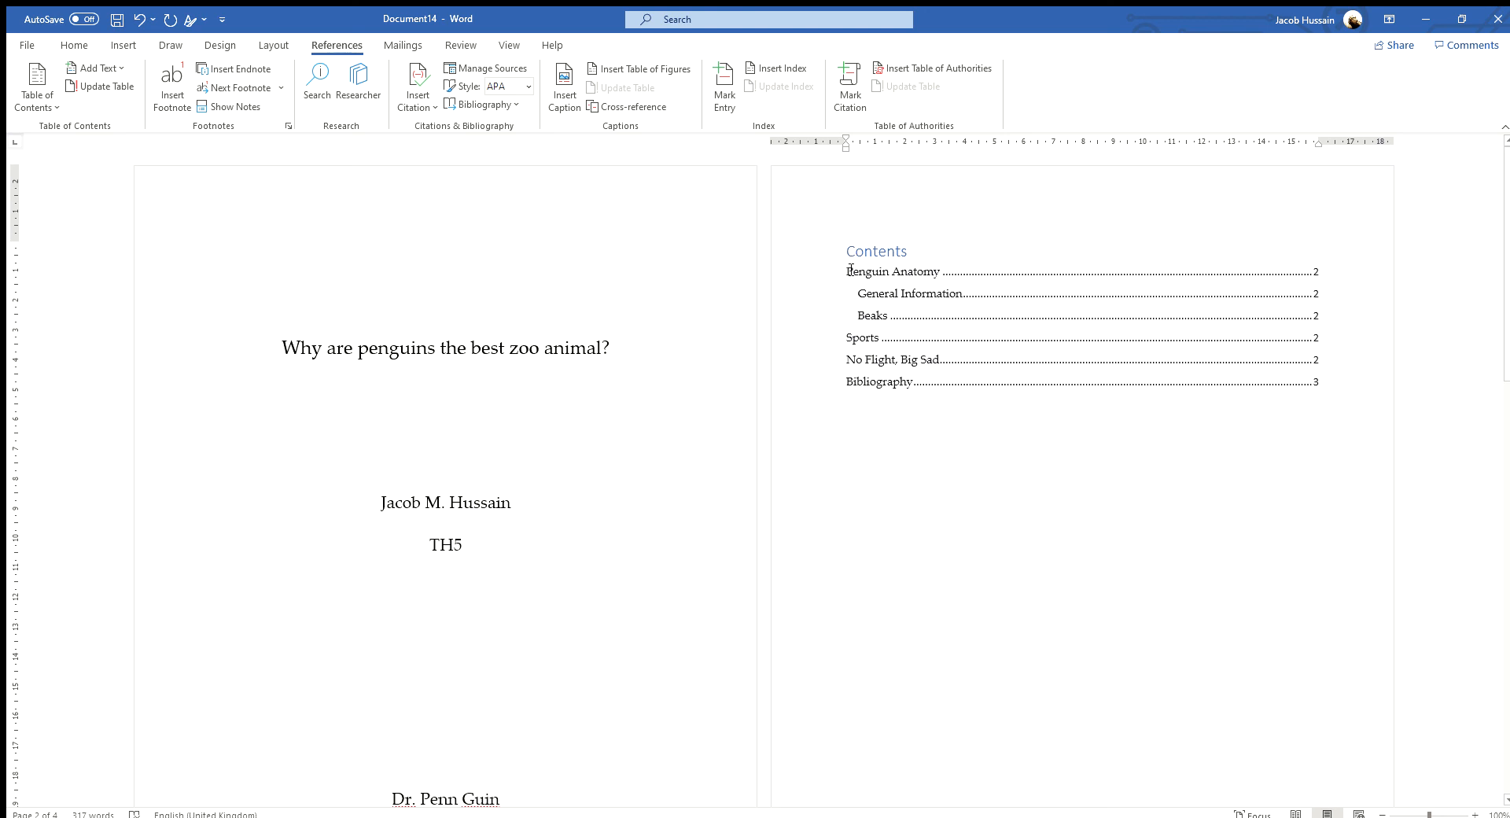
pyautogui.moveTo(850, 270); pyautogui.dragTo(933, 270)
pyautogui.click(941, 271)
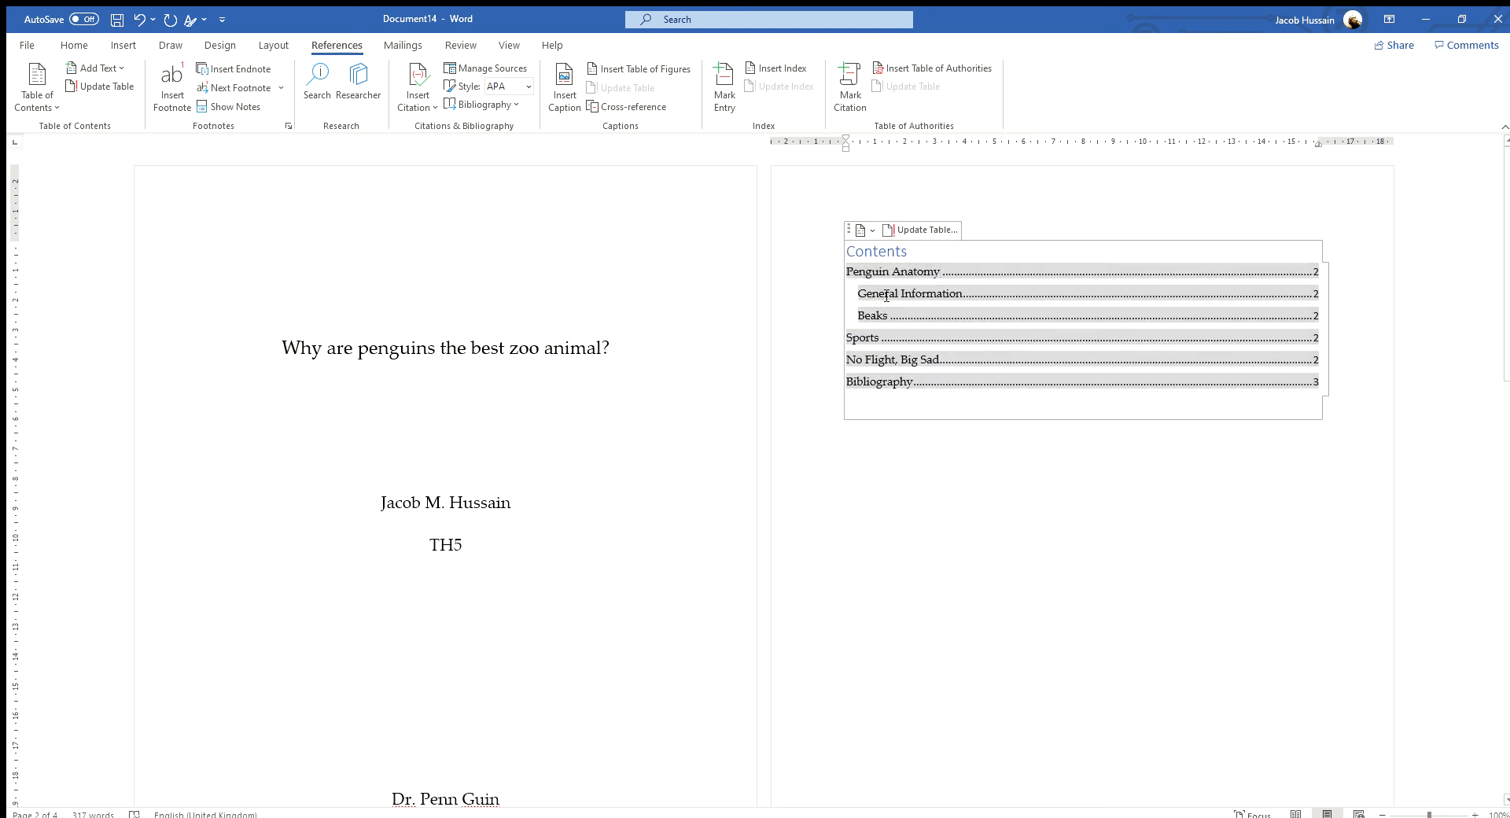
pyautogui.click(1014, 567)
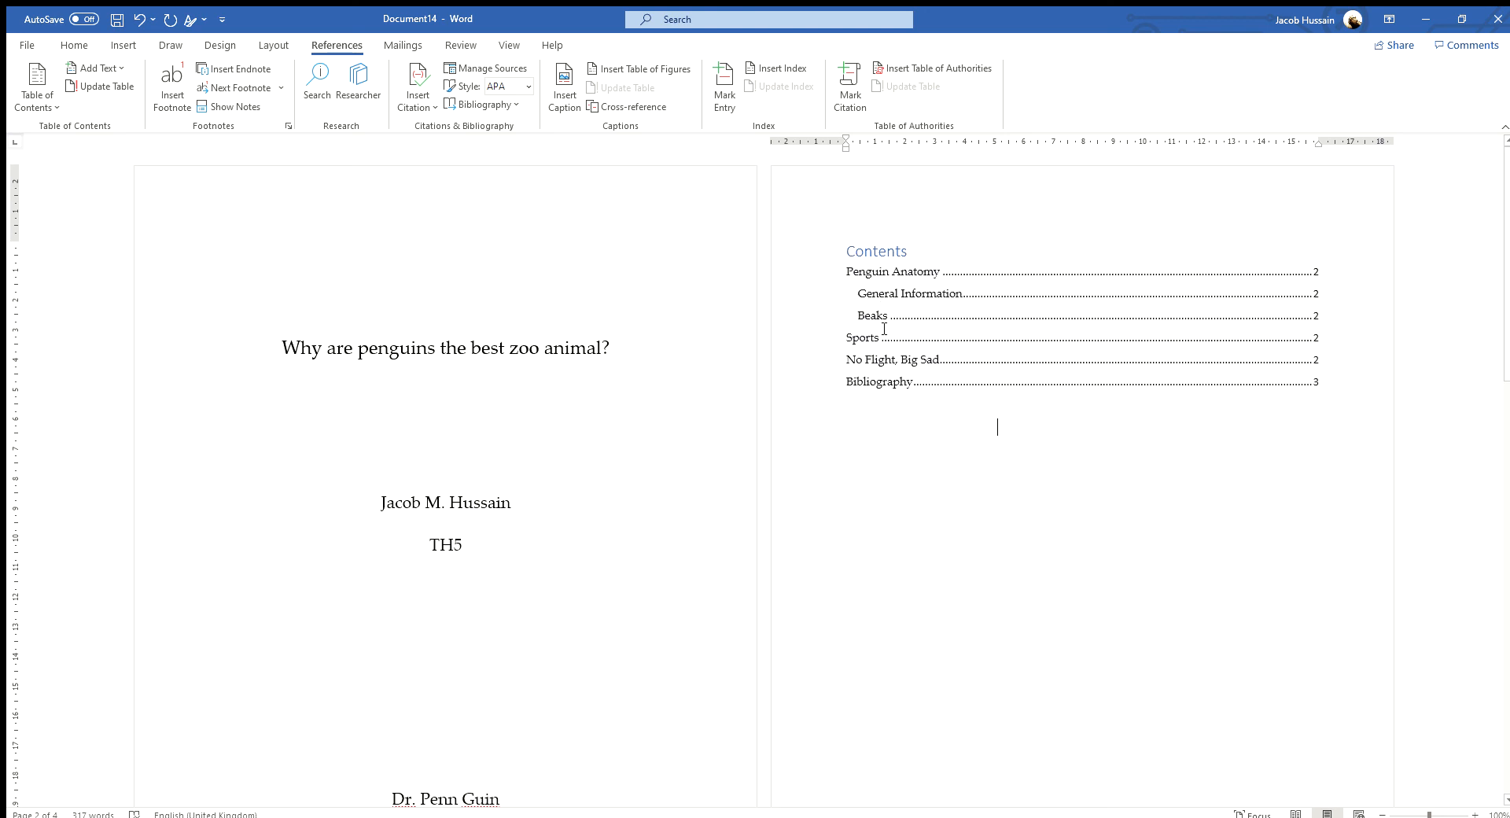
# Step: Format the Contents heading above the table of contents in black Palatino Linotype at 18 pt
pyautogui.click(851, 249)
pyautogui.click(74, 45)
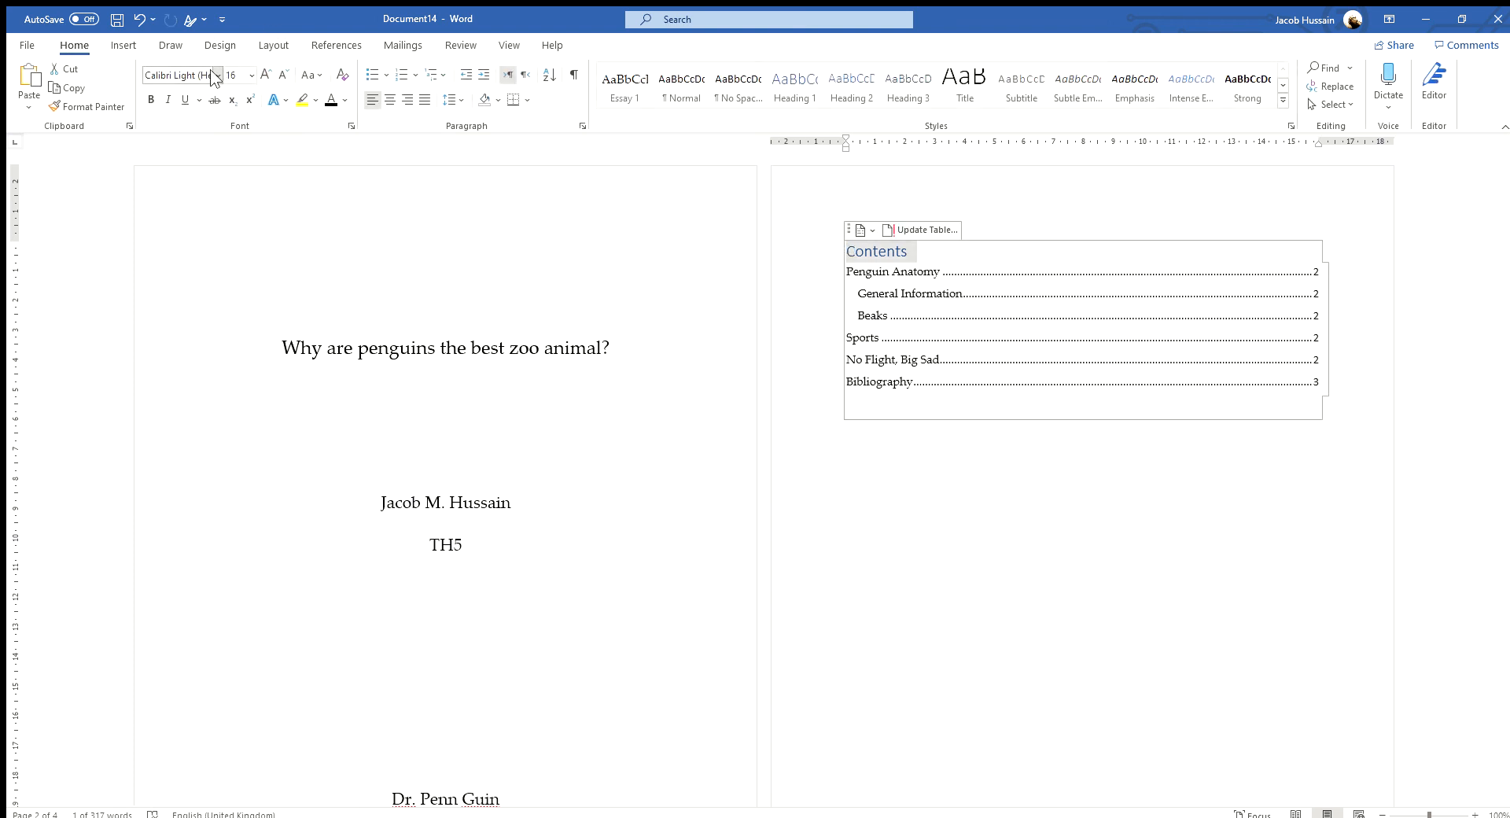
pyautogui.click(213, 76)
pyautogui.click(204, 235)
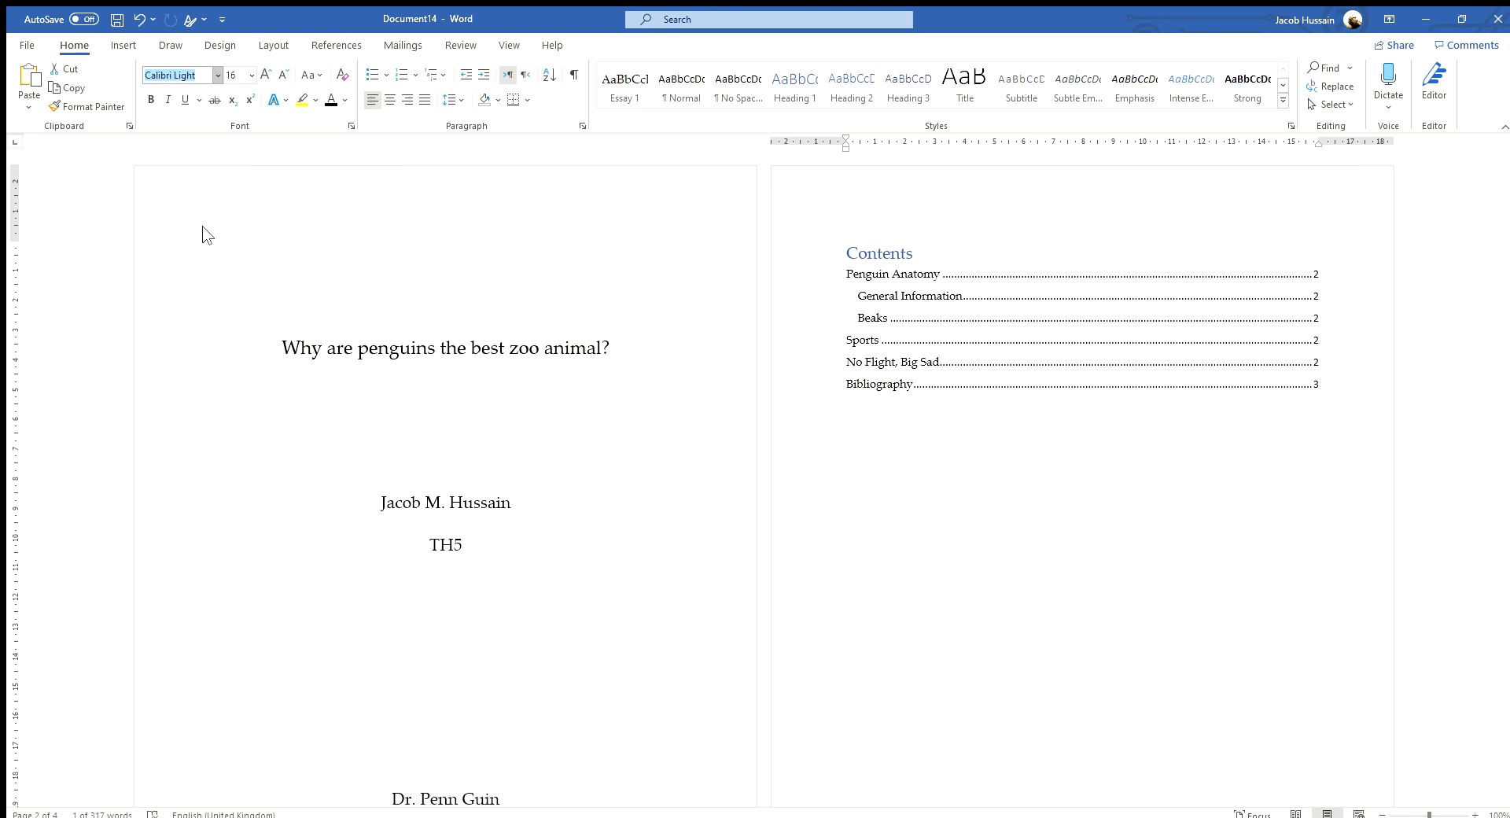
pyautogui.click(266, 74)
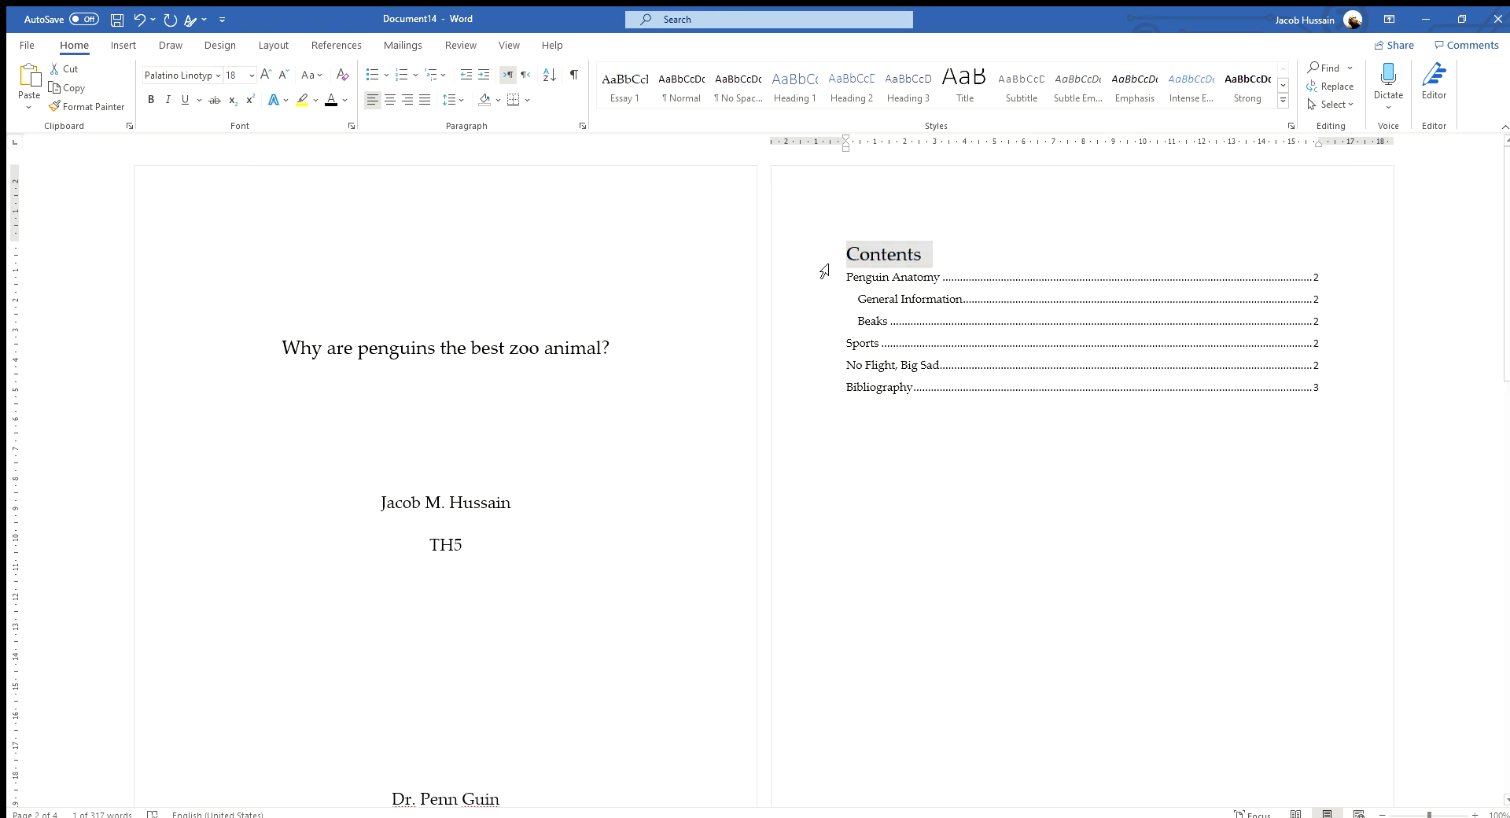
pyautogui.moveTo(823, 276); pyautogui.dragTo(823, 317)
pyautogui.click(839, 366)
pyautogui.click(865, 440)
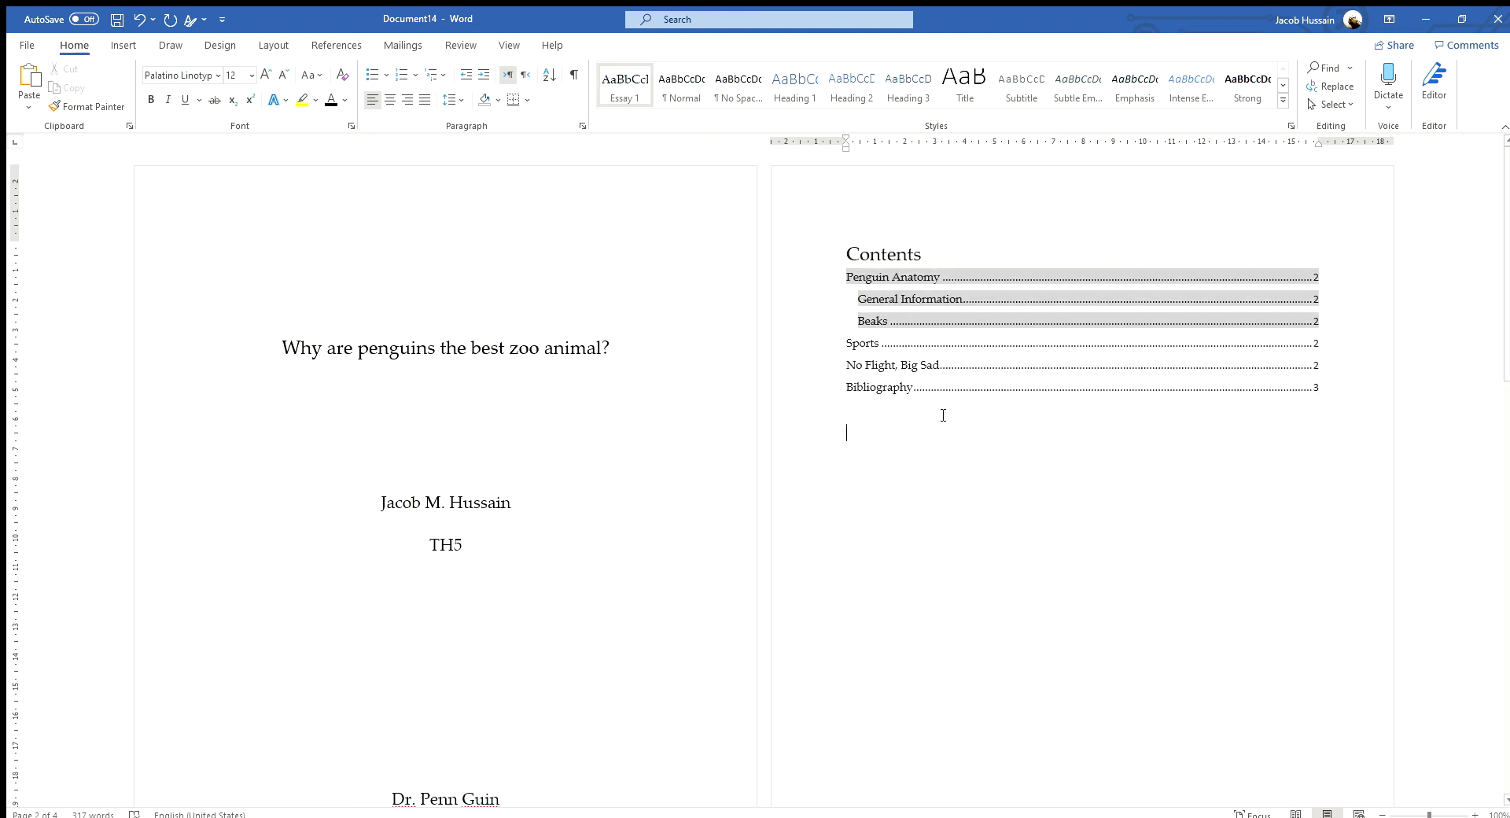
pyautogui.click(1028, 393)
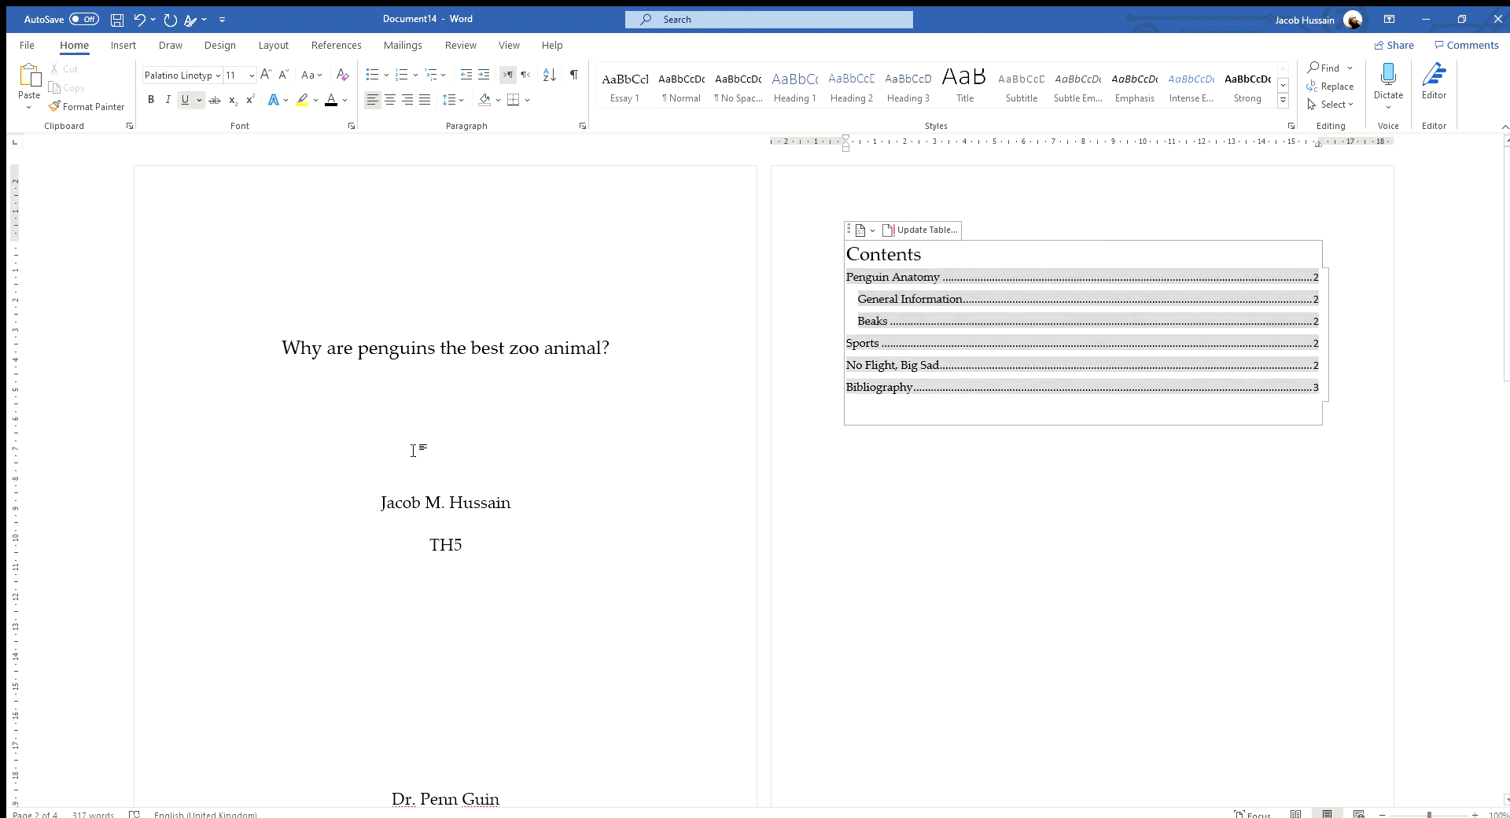
pyautogui.click(419, 451)
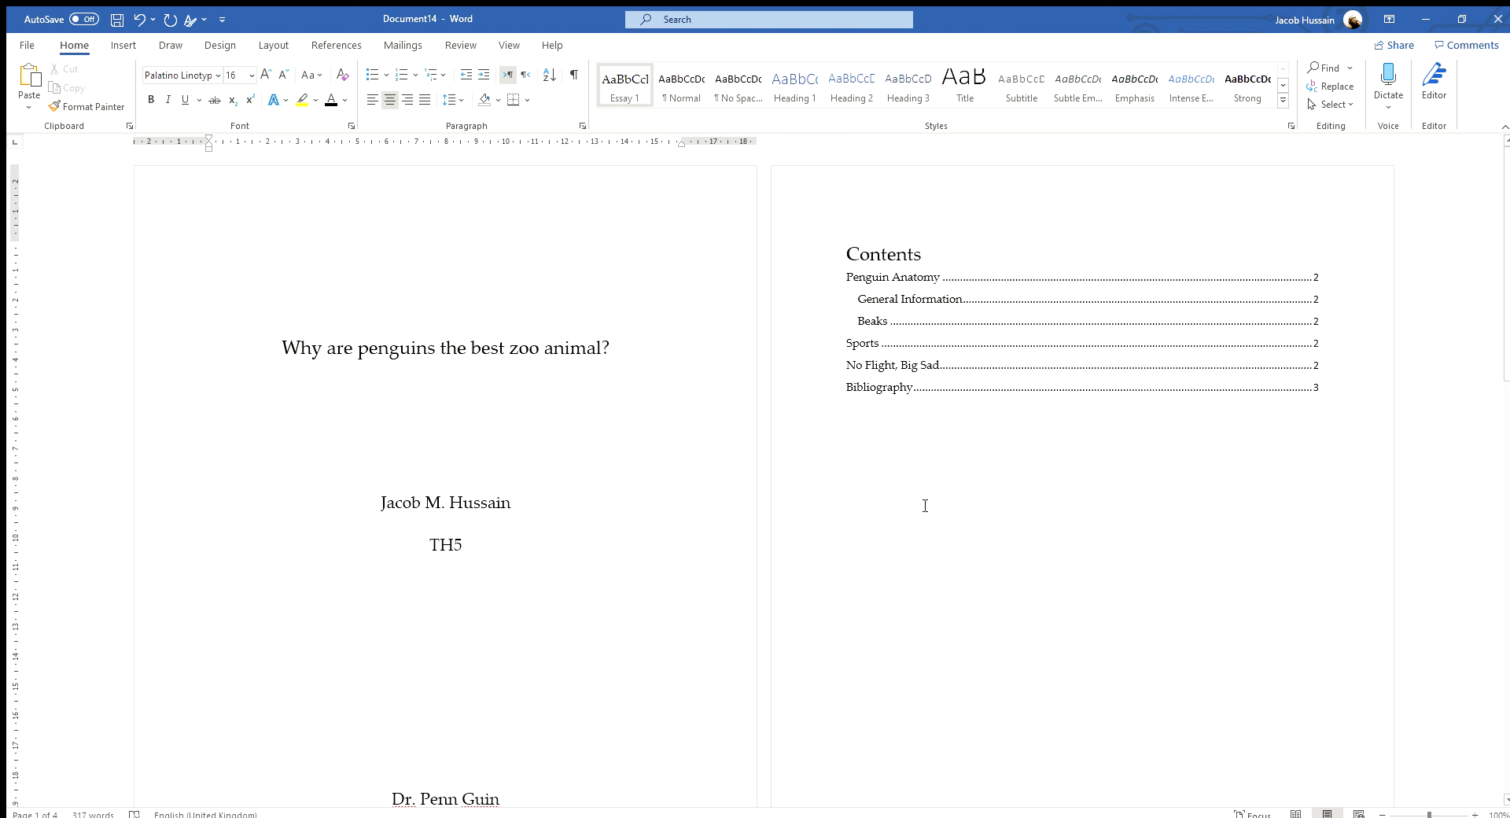
# Step: Add a centred line reading "Word Count: 213" below the essay's last paragraph, under No Flight, Big Sad
pyautogui.scroll(-8, 901, 459)
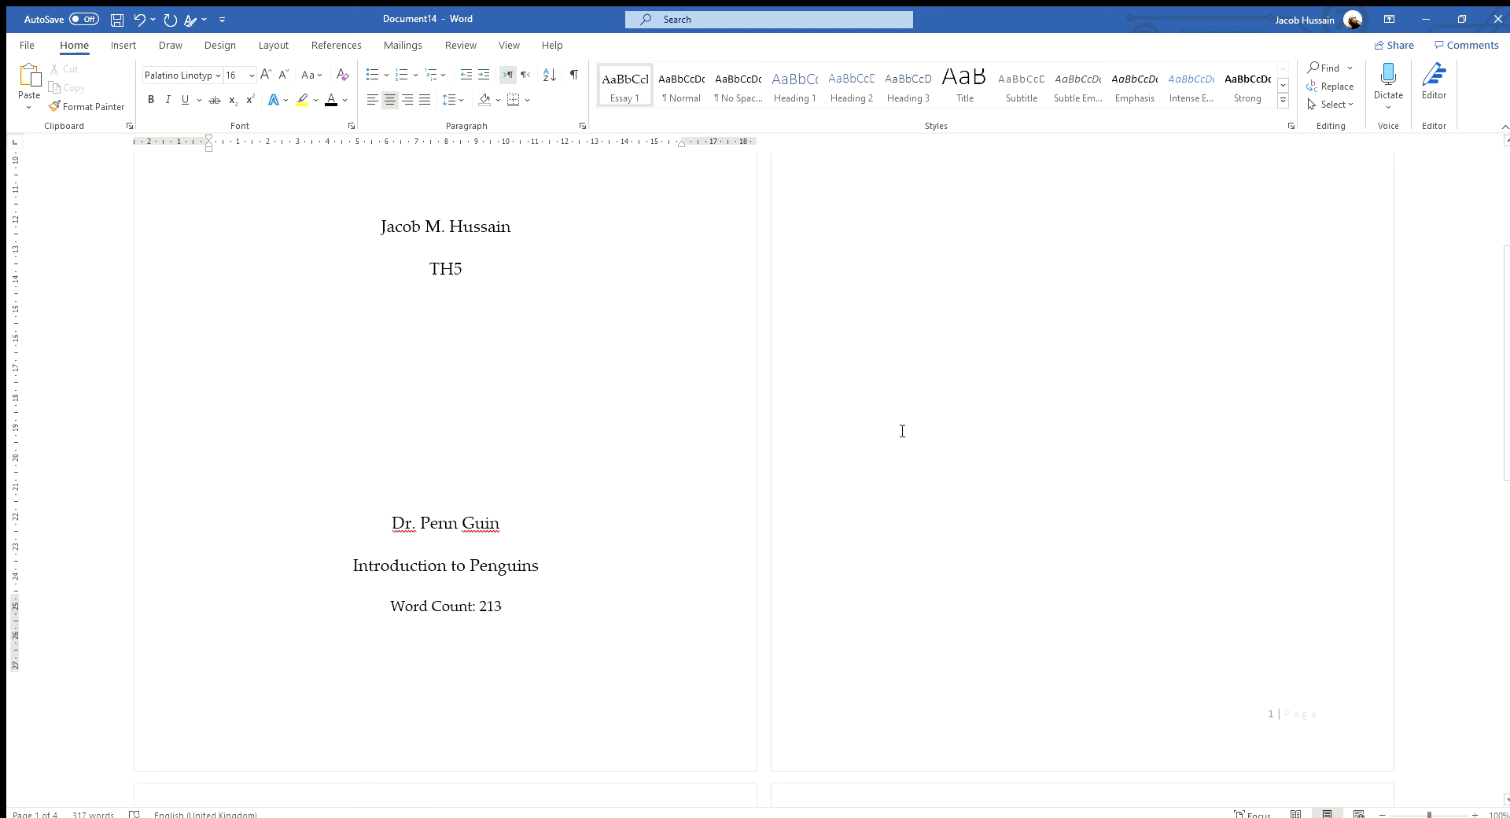
pyautogui.scroll(-7, 929, 429)
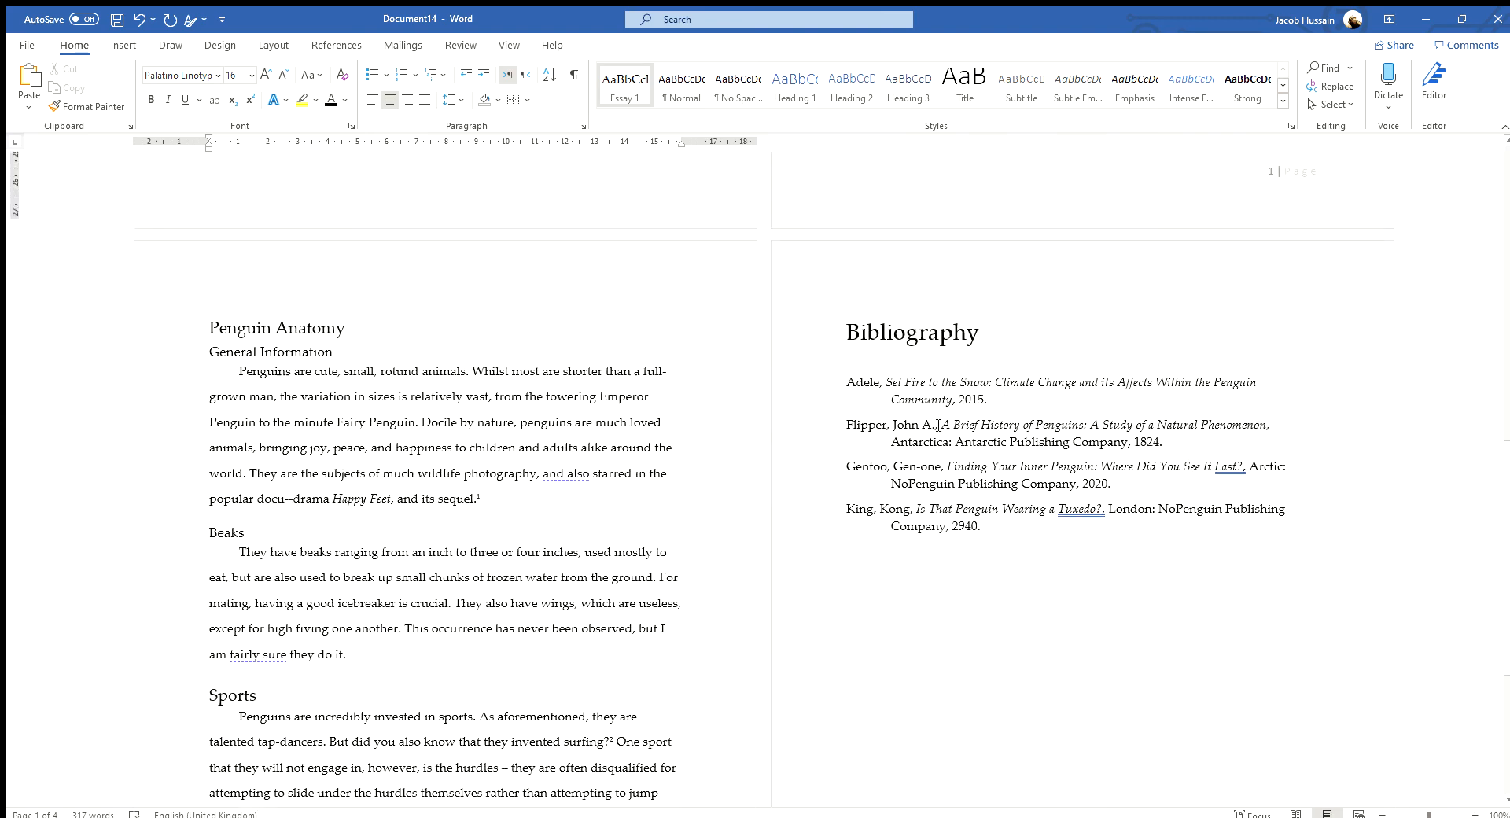
pyautogui.click(472, 623)
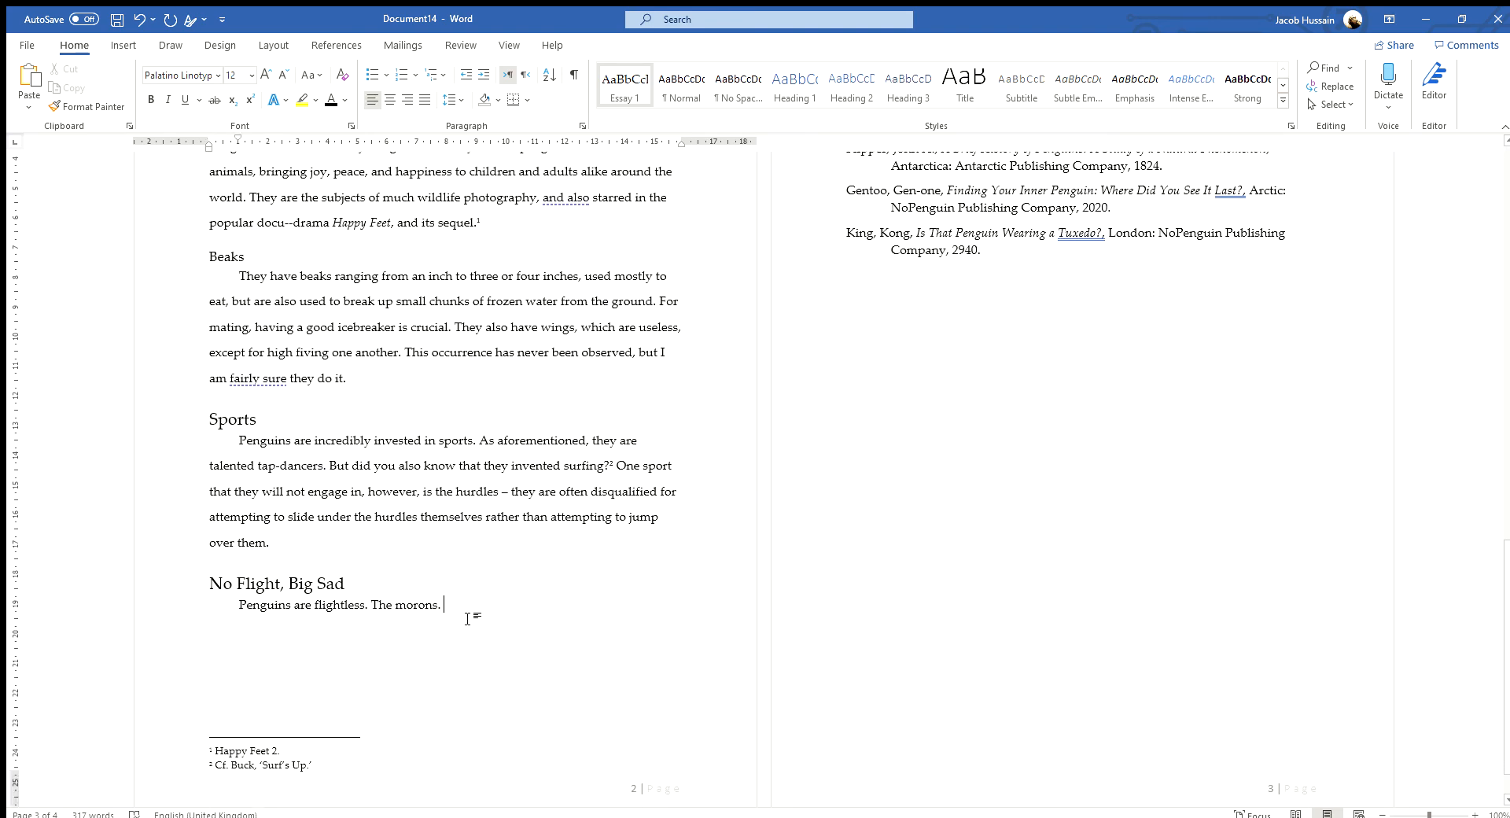
pyautogui.press('Return')
pyautogui.press('Return')
pyautogui.press('BackSpace')
pyautogui.press('BackSpace')
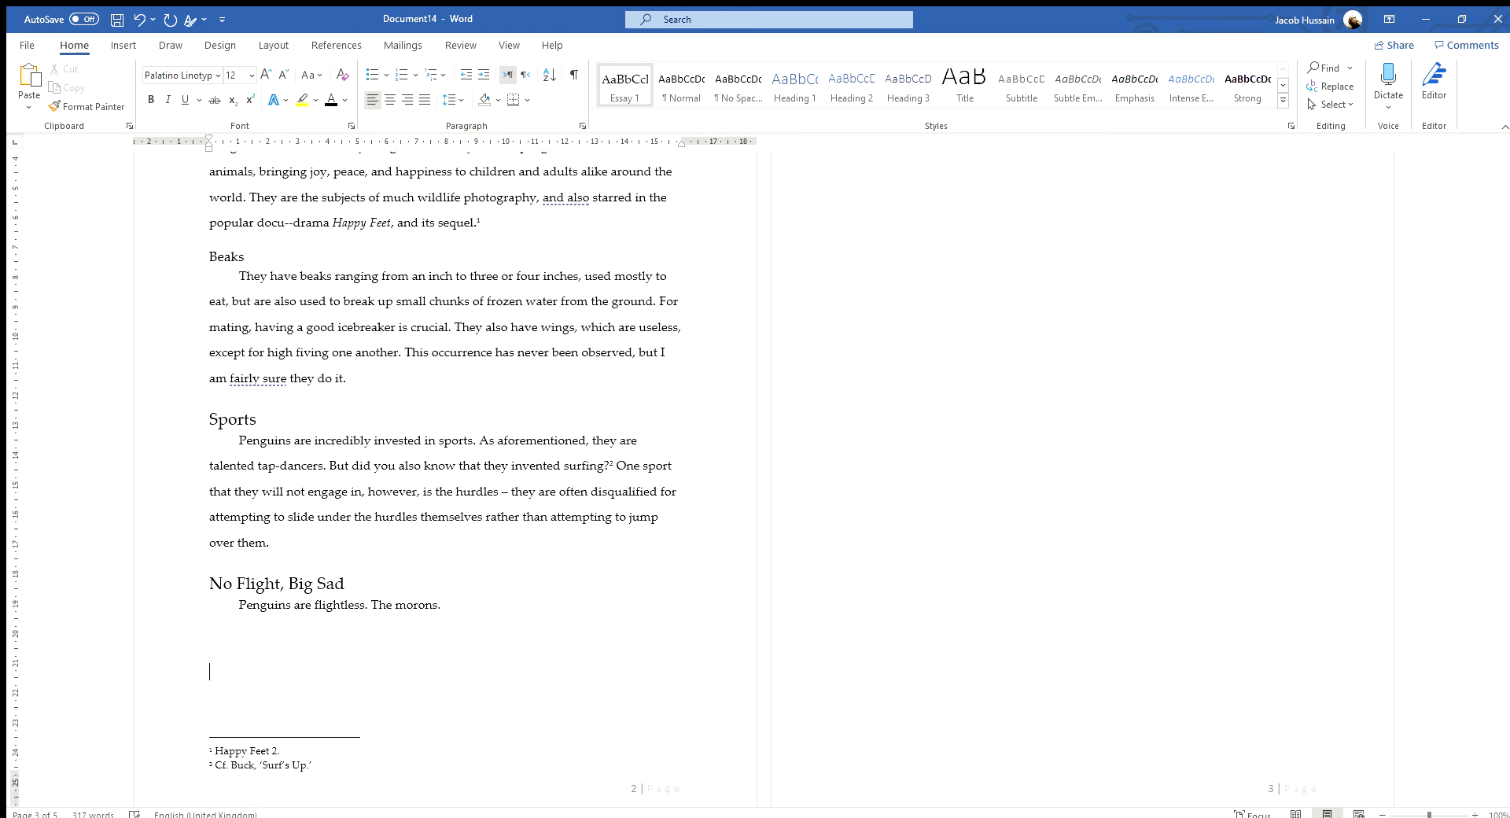
pyautogui.write('Word')
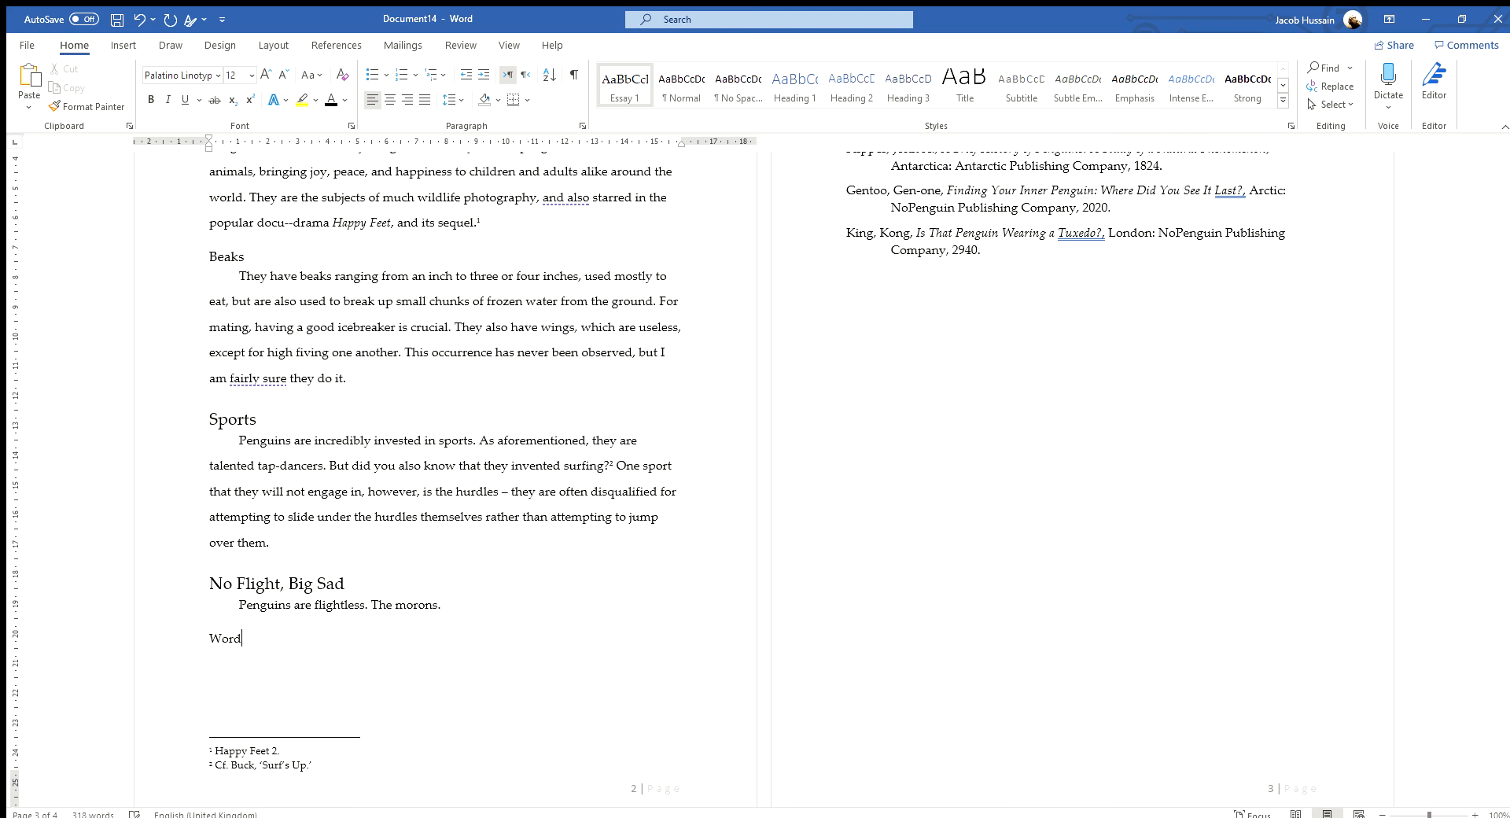
pyautogui.write(' Count: 213')
pyautogui.hotkey('ctrl', 'e')
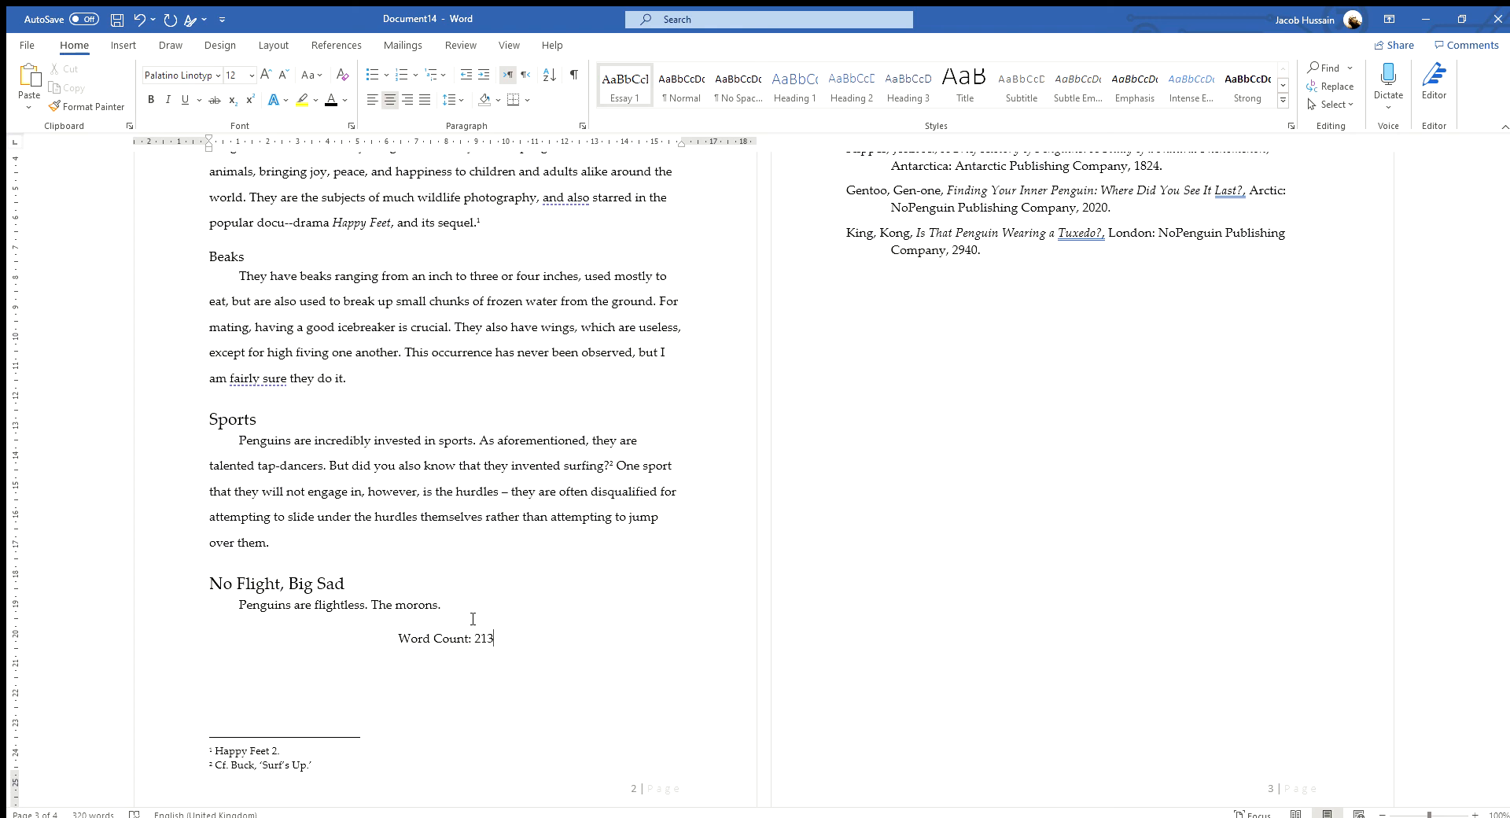
pyautogui.scroll(3, 473, 619)
pyautogui.scroll(12, 484, 605)
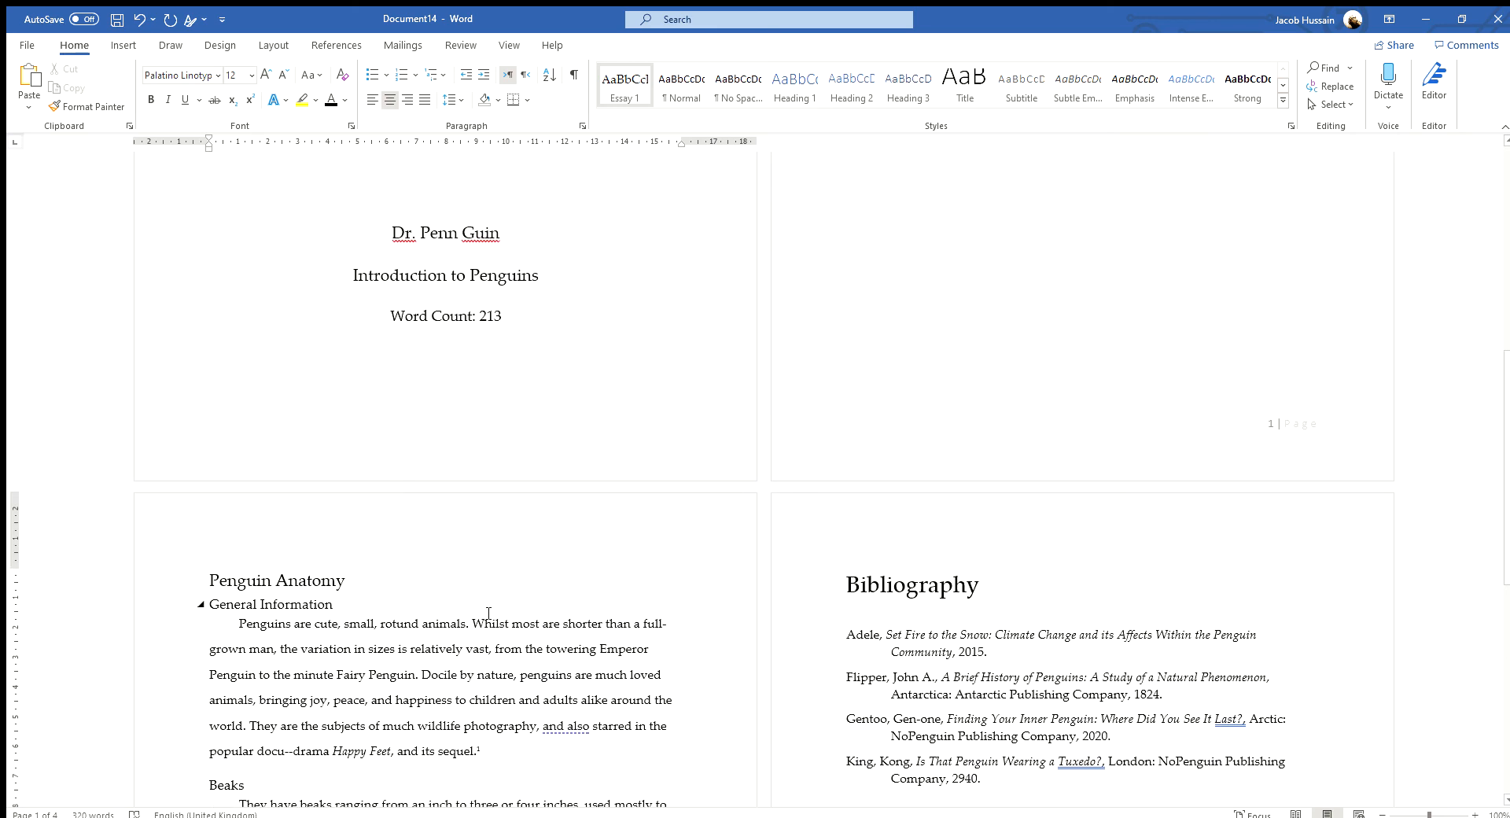